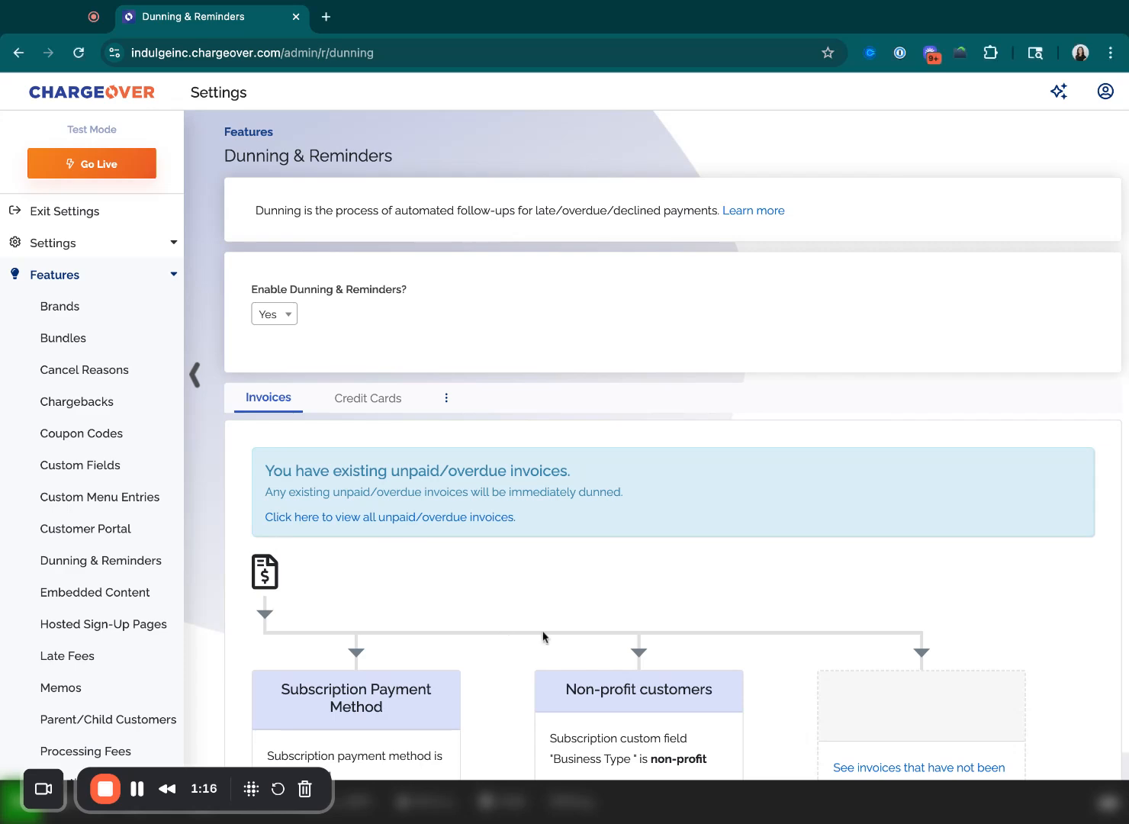
- Examine the conditions of the Subscription Payment Method and Non-profit customers dunning groups on the Dunning & Reminders page
scroll(491, 637, down, 5)
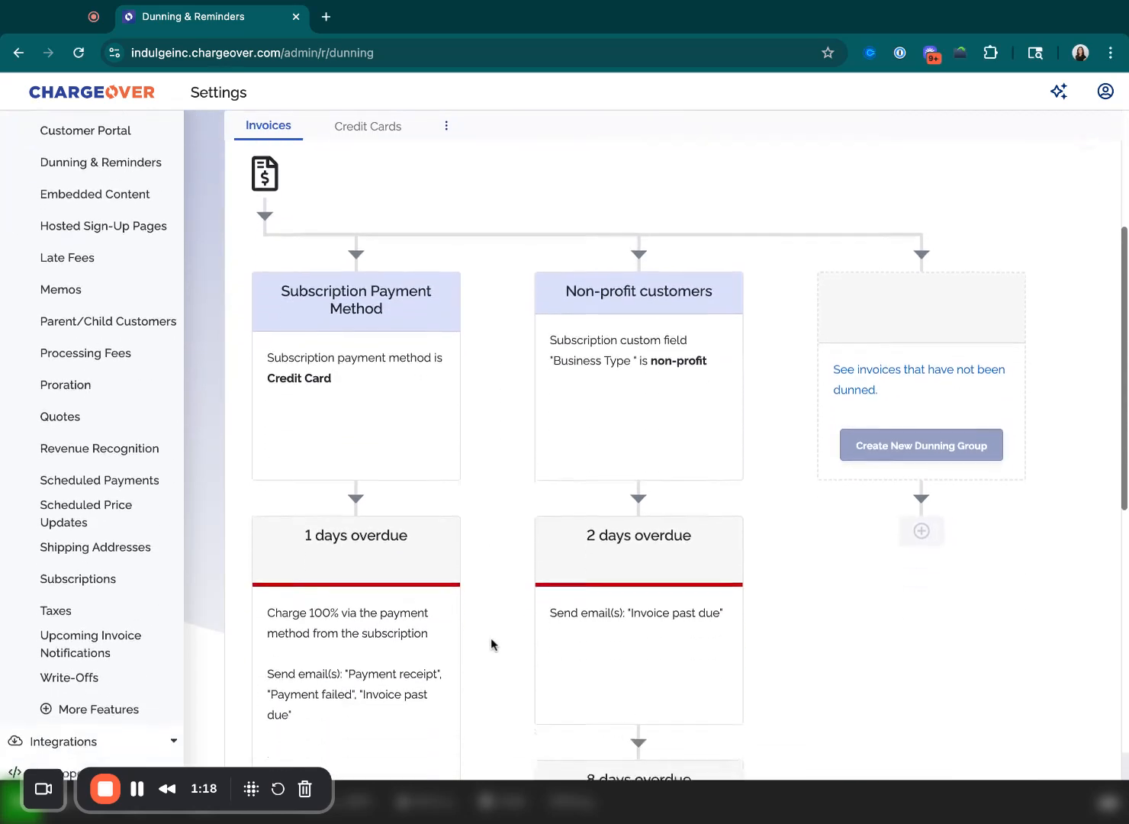
triple_click(267, 351)
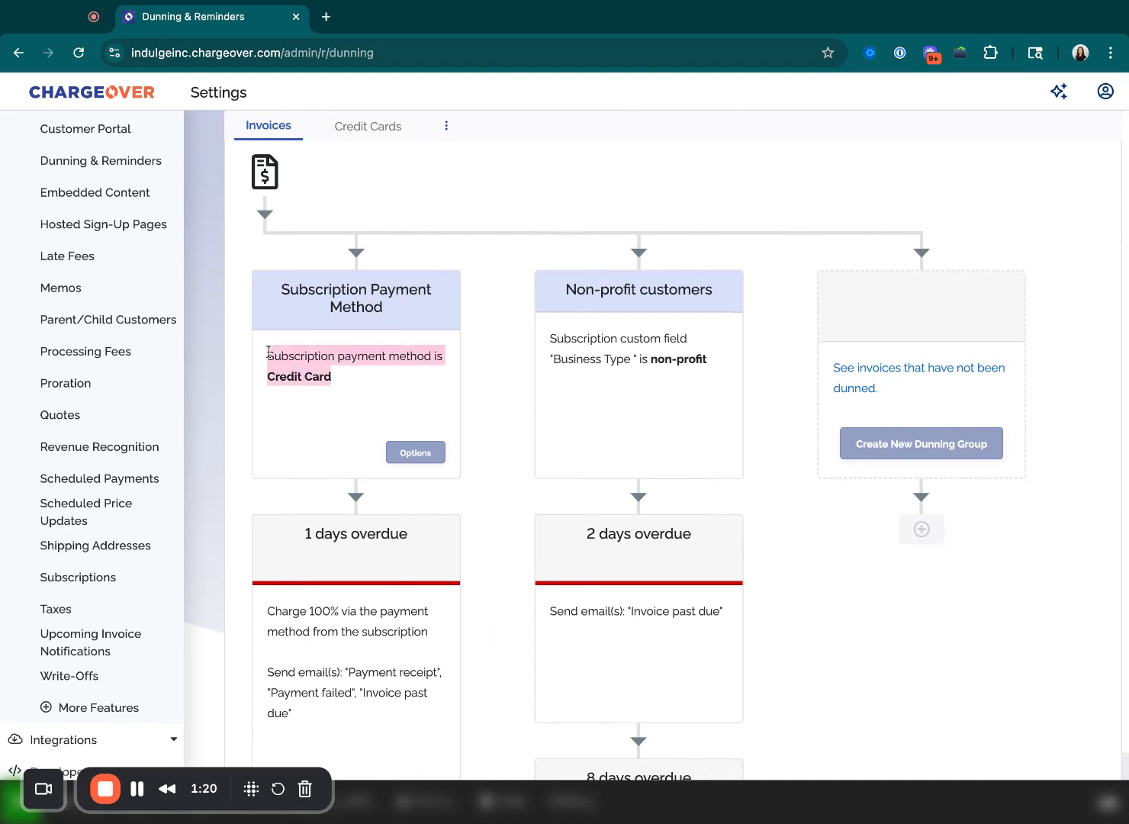
click(388, 378)
mouse_move(545, 340)
mouse_down()
mouse_move(680, 343)
mouse_move(709, 361)
mouse_up()
click(544, 340)
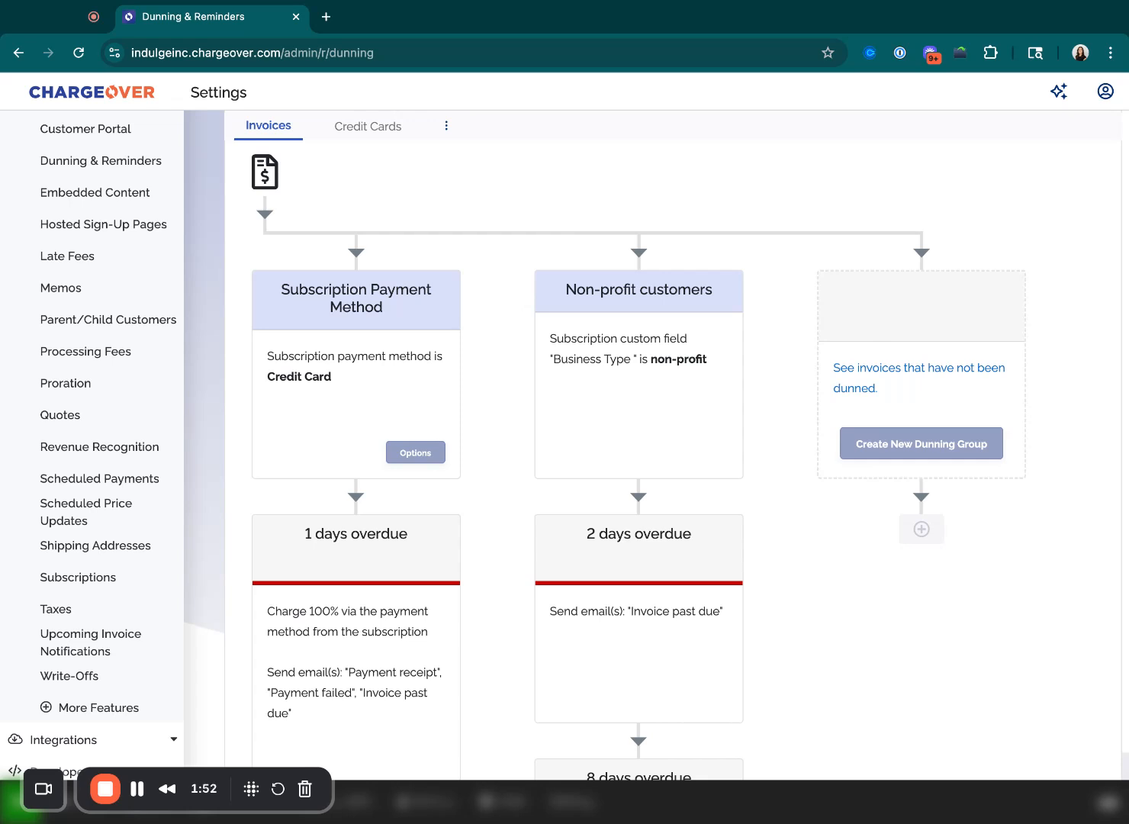
drag(332, 377, 266, 356)
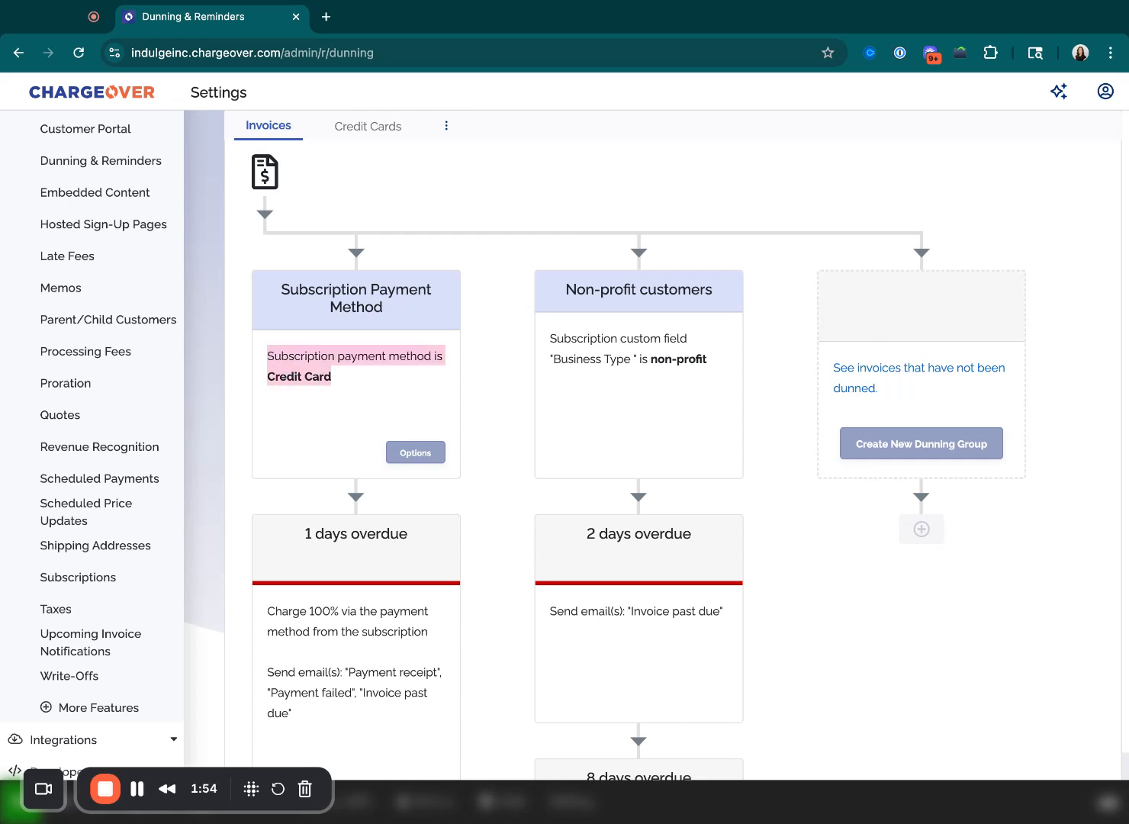
click(499, 386)
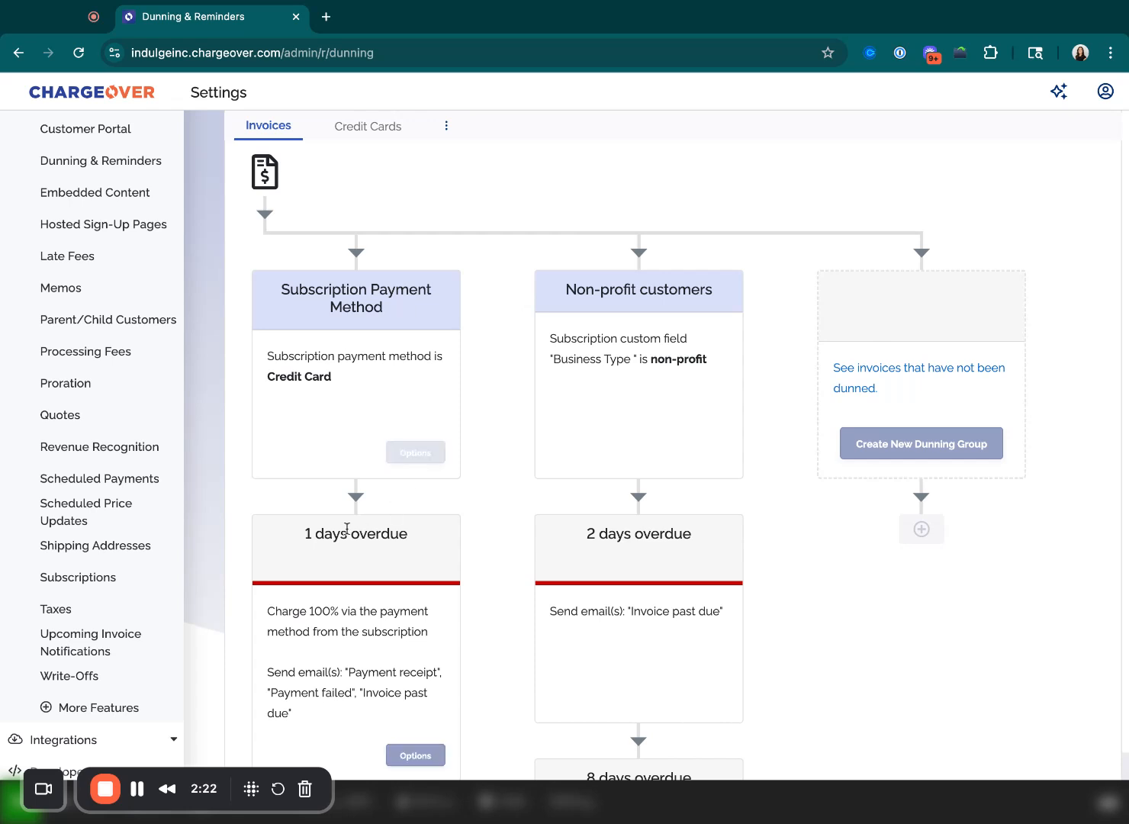
triple_click(306, 532)
click(306, 533)
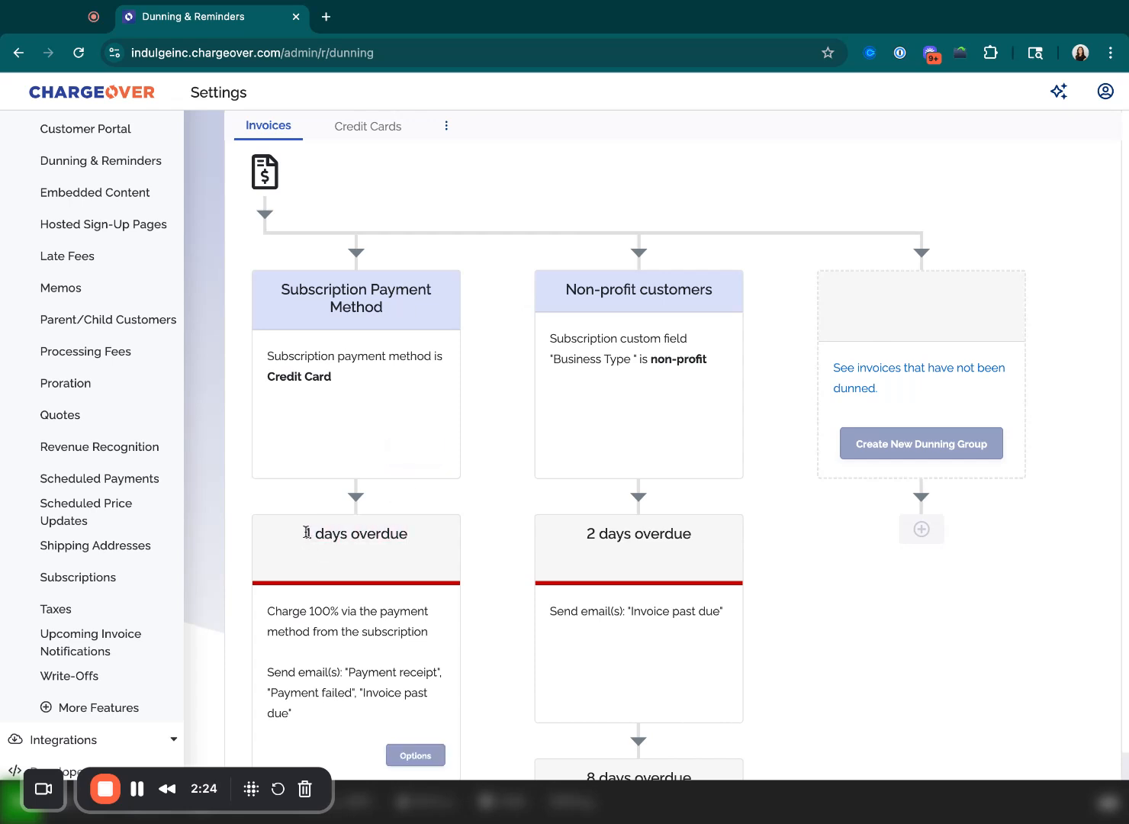
scroll(518, 585, down, 2)
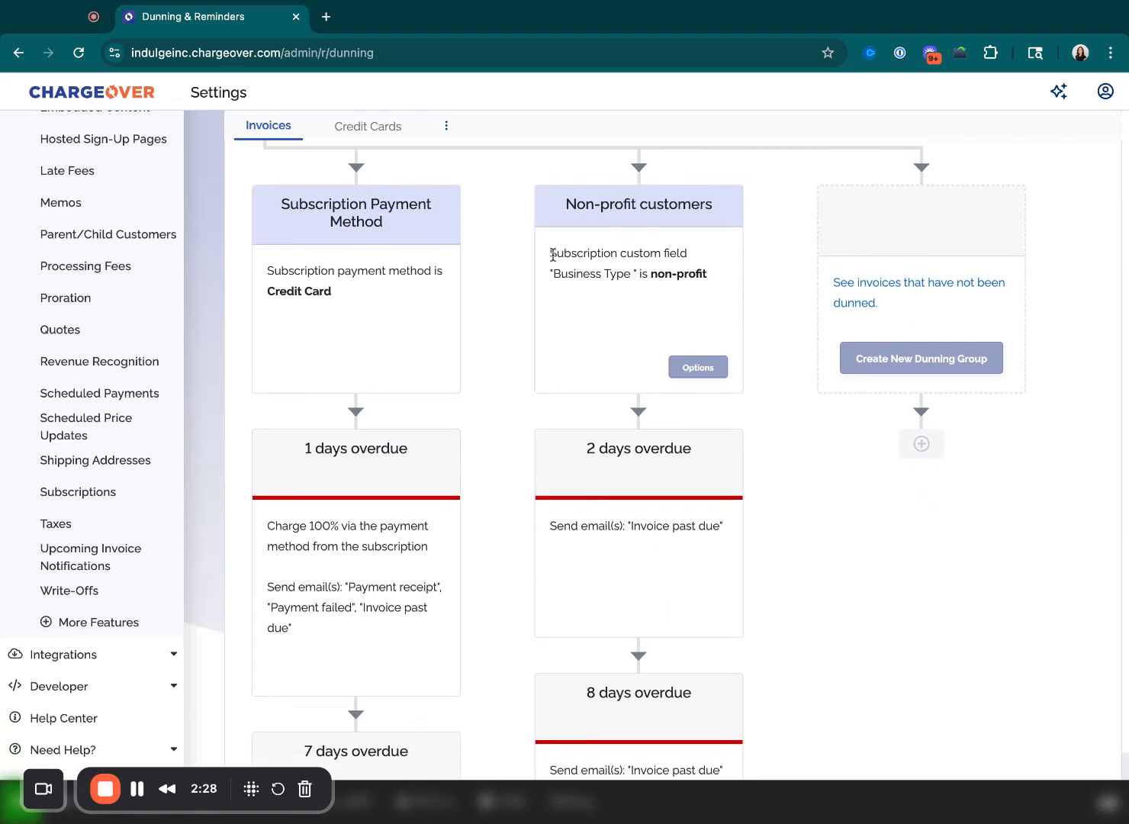
drag(550, 254, 707, 276)
click(557, 287)
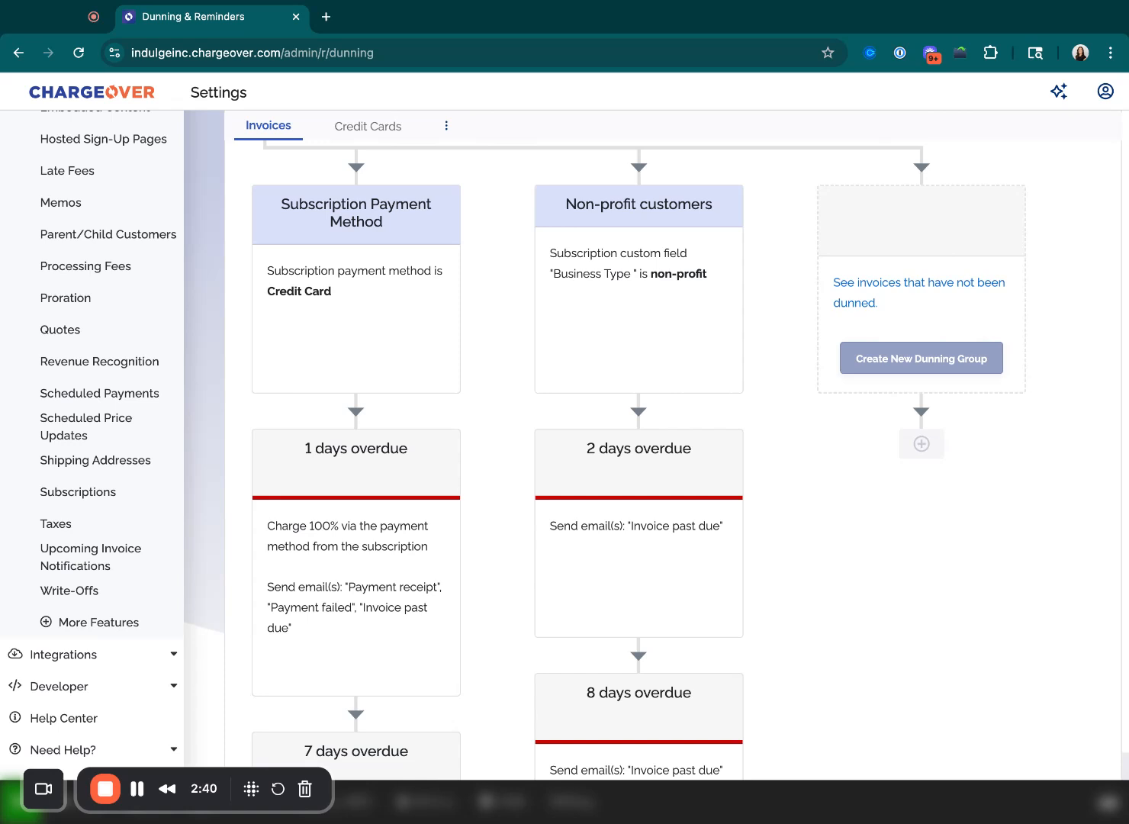
mouse_move(552, 286)
- Compare the charge and email actions of the first overdue rule in each of the two invoice dunning groups
scroll(503, 574, down, 4)
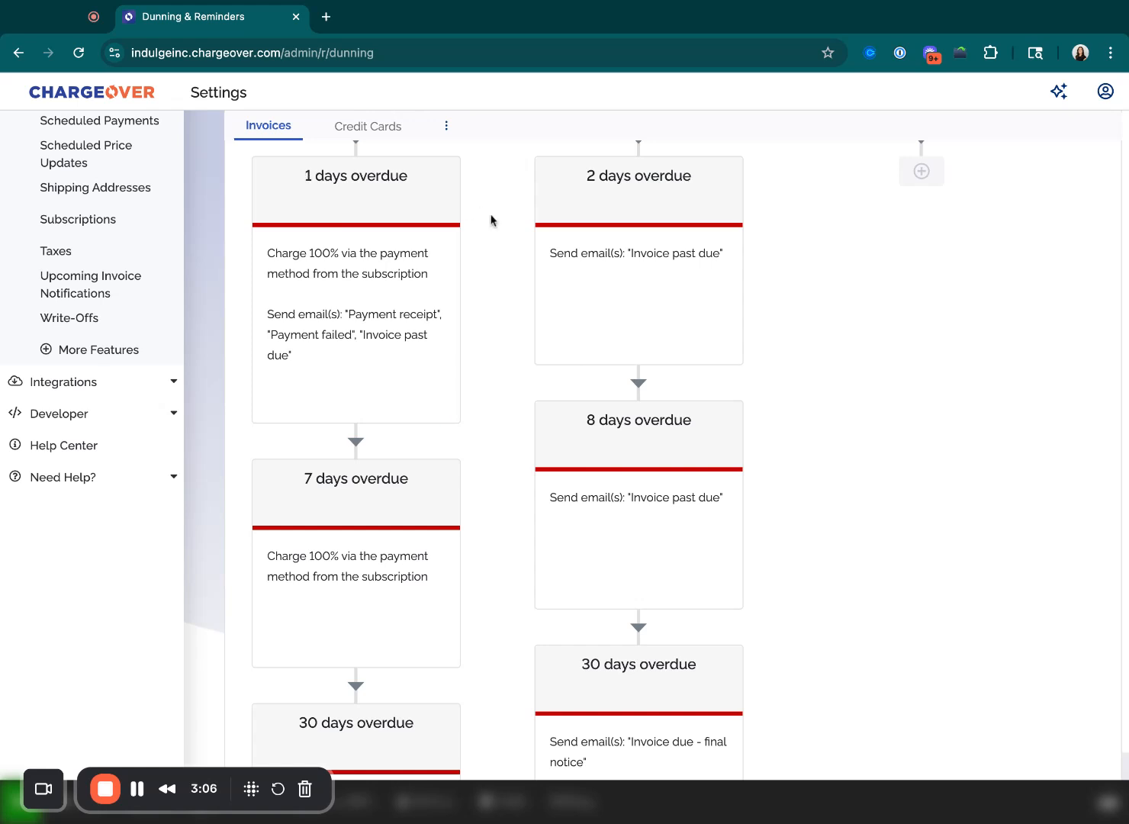
mouse_move(297, 183)
mouse_move(675, 283)
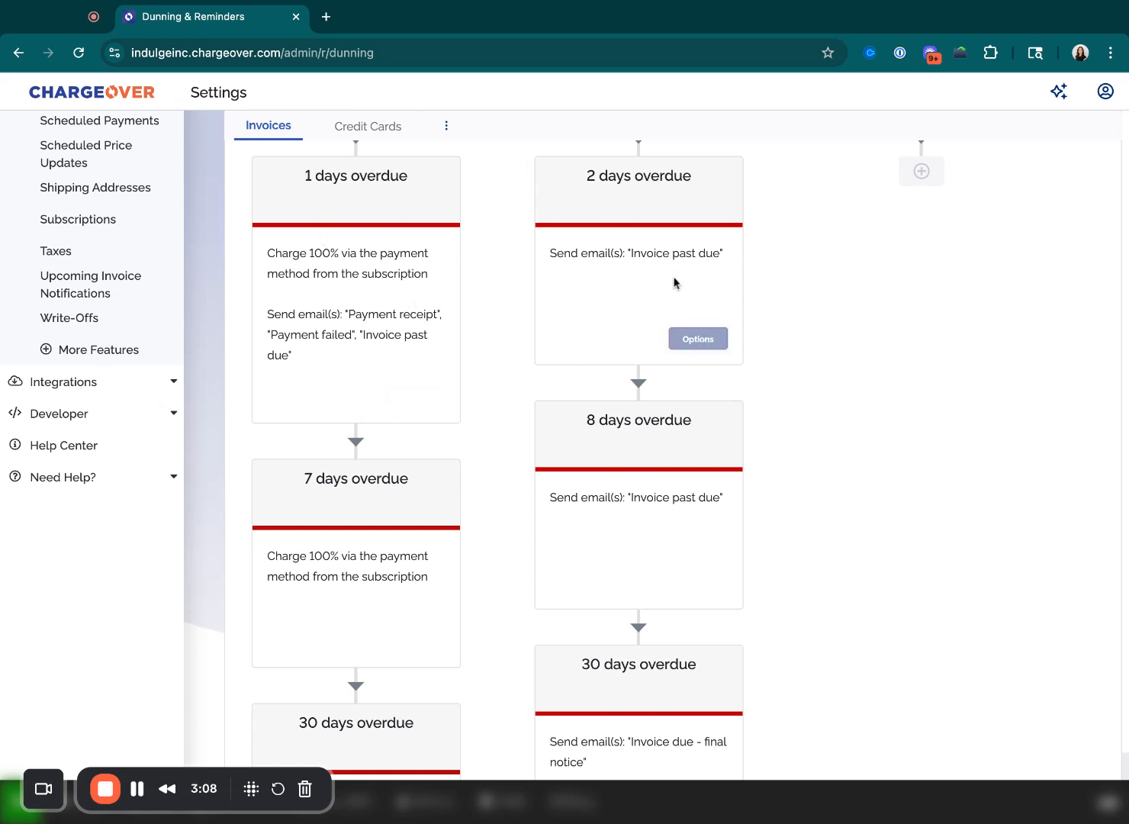
triple_click(270, 254)
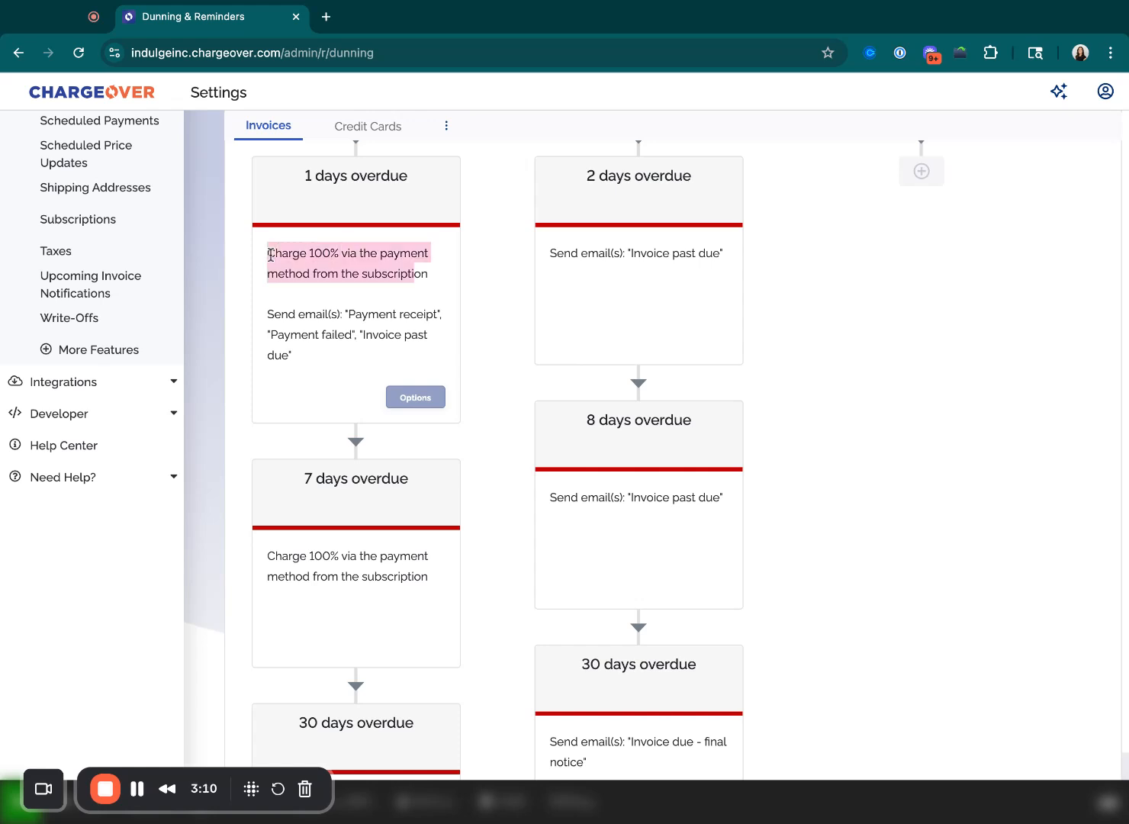
click(271, 254)
triple_click(557, 251)
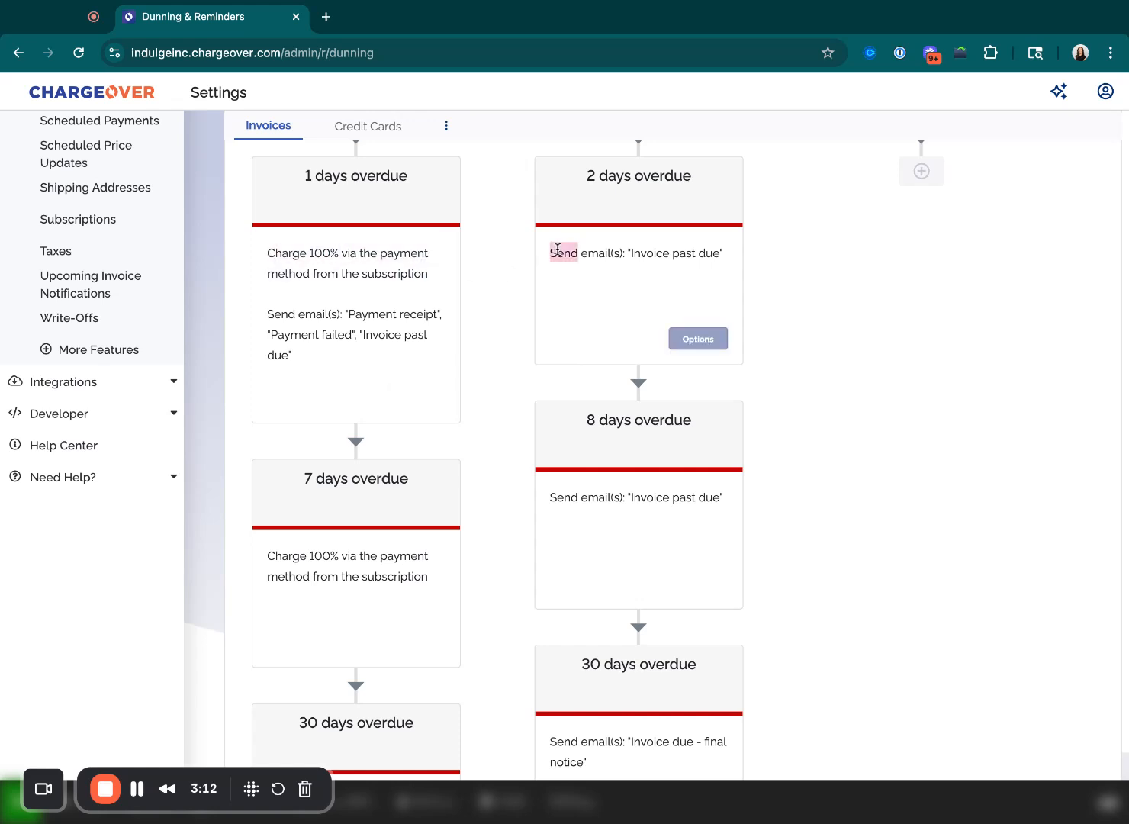
click(510, 281)
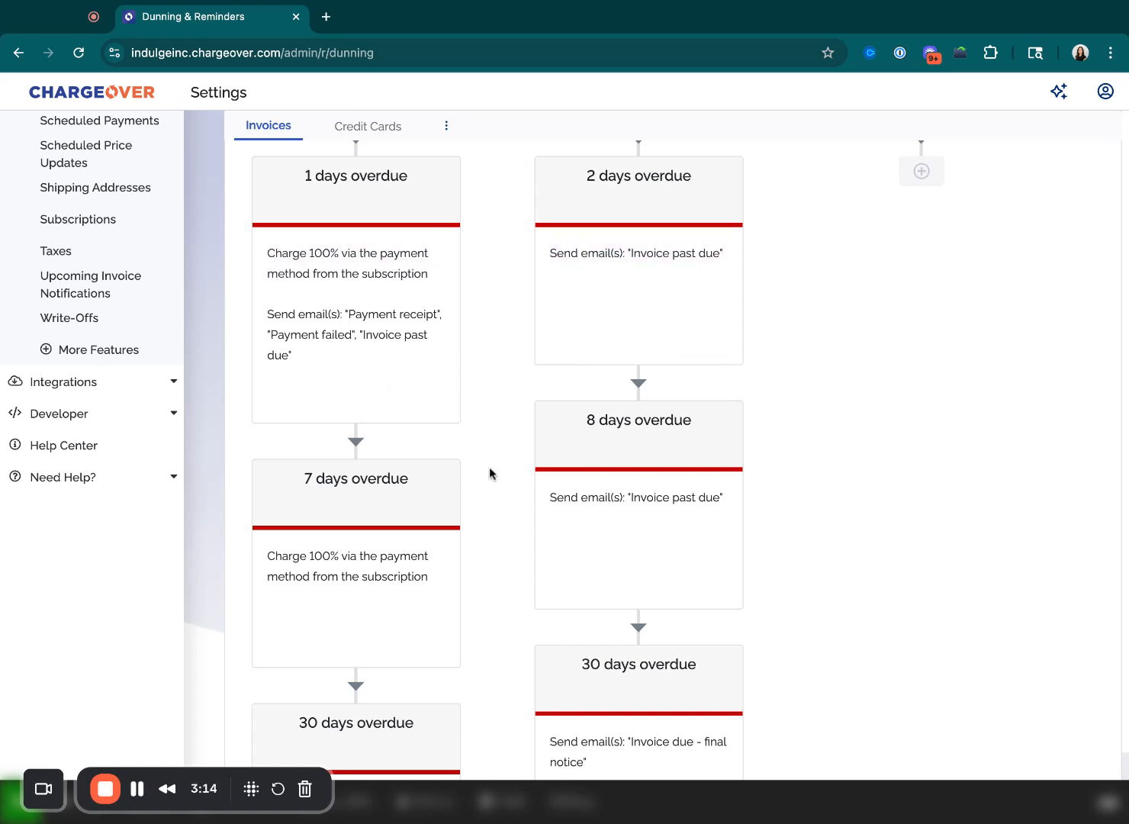
- Review the later overdue rules in both groups, including the final-notice emails and the cancel and suspend subscription actions
scroll(501, 511, down, 5)
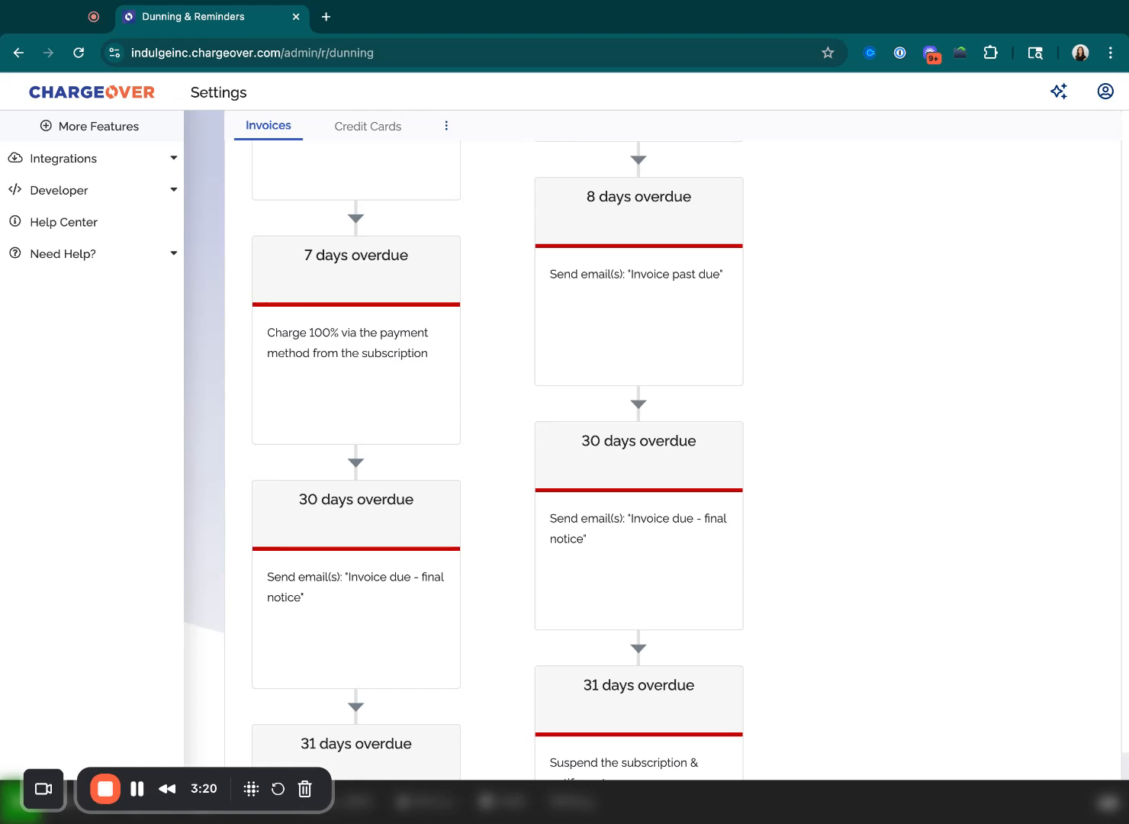
scroll(493, 557, down, 3)
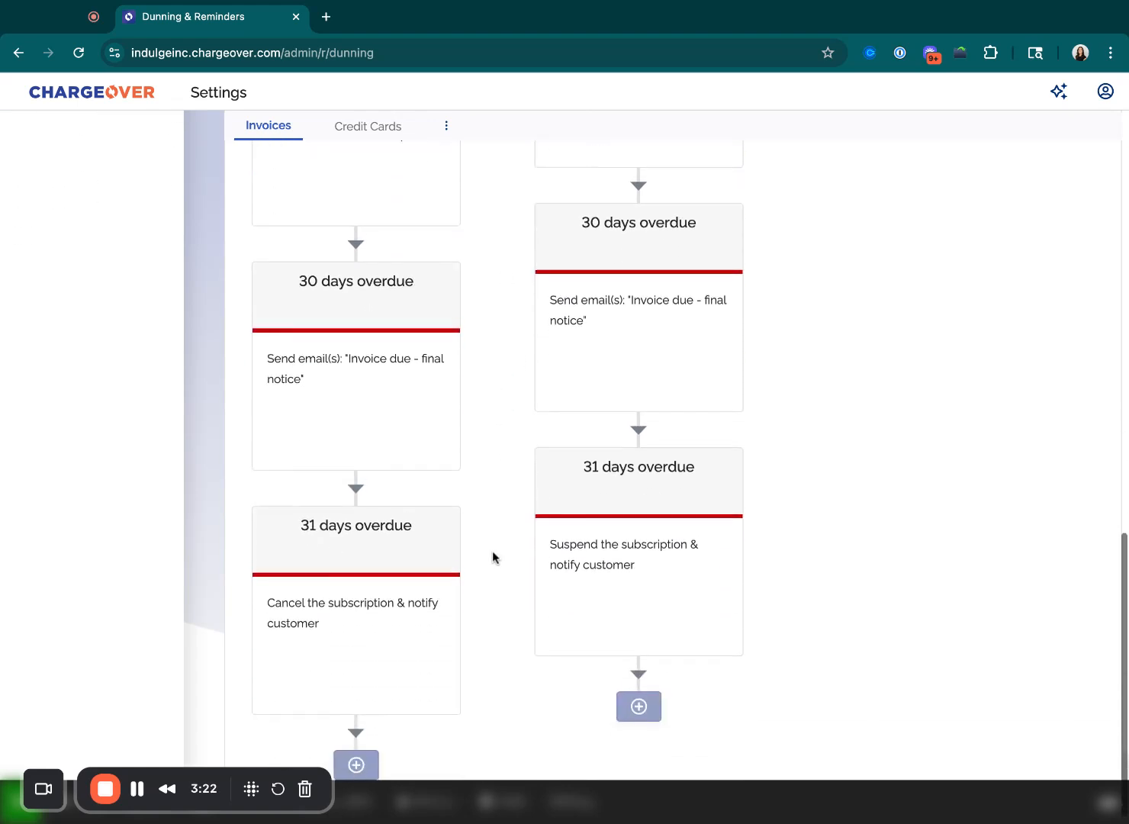
triple_click(313, 374)
click(312, 369)
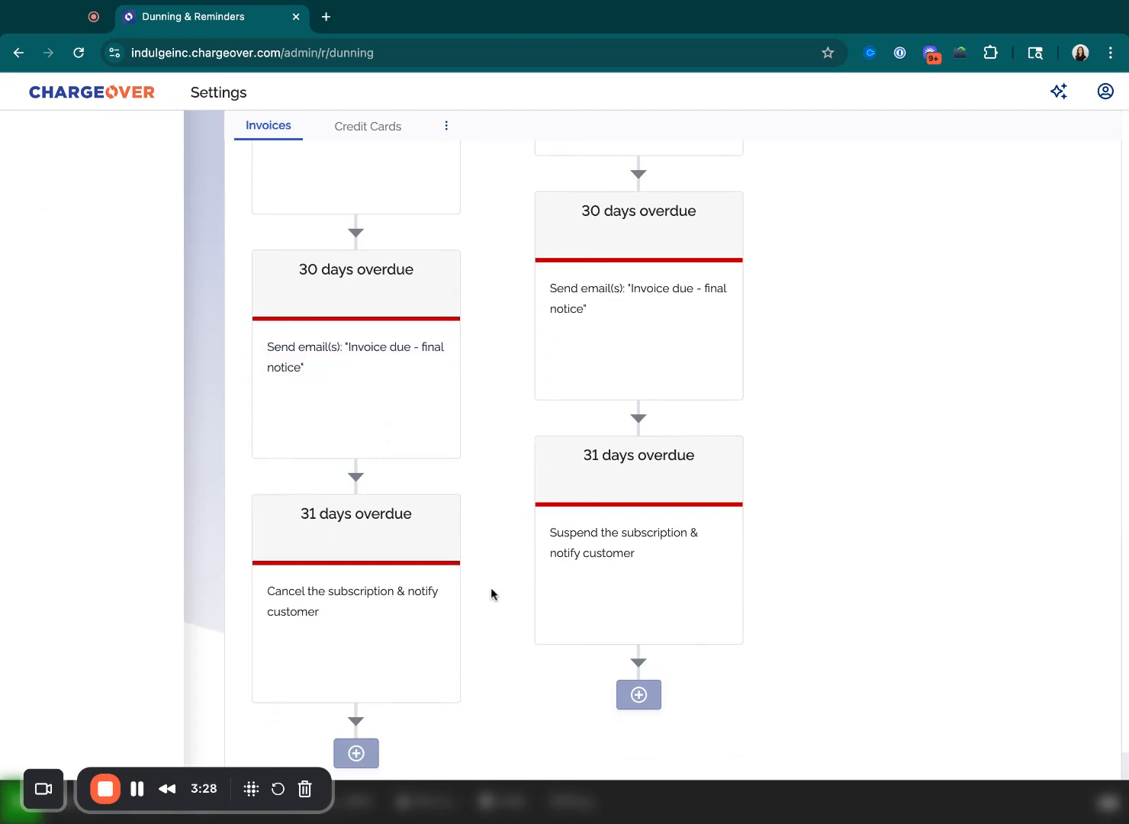
scroll(490, 594, down, 1)
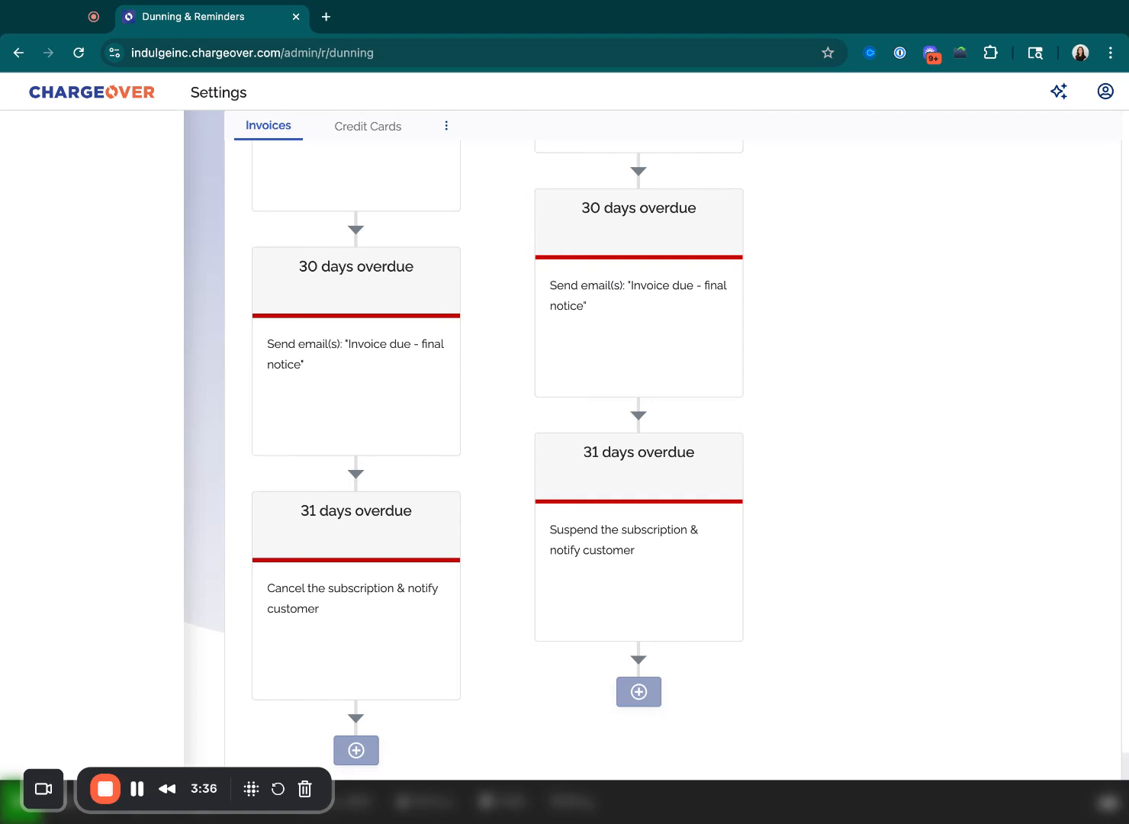
mouse_move(555, 555)
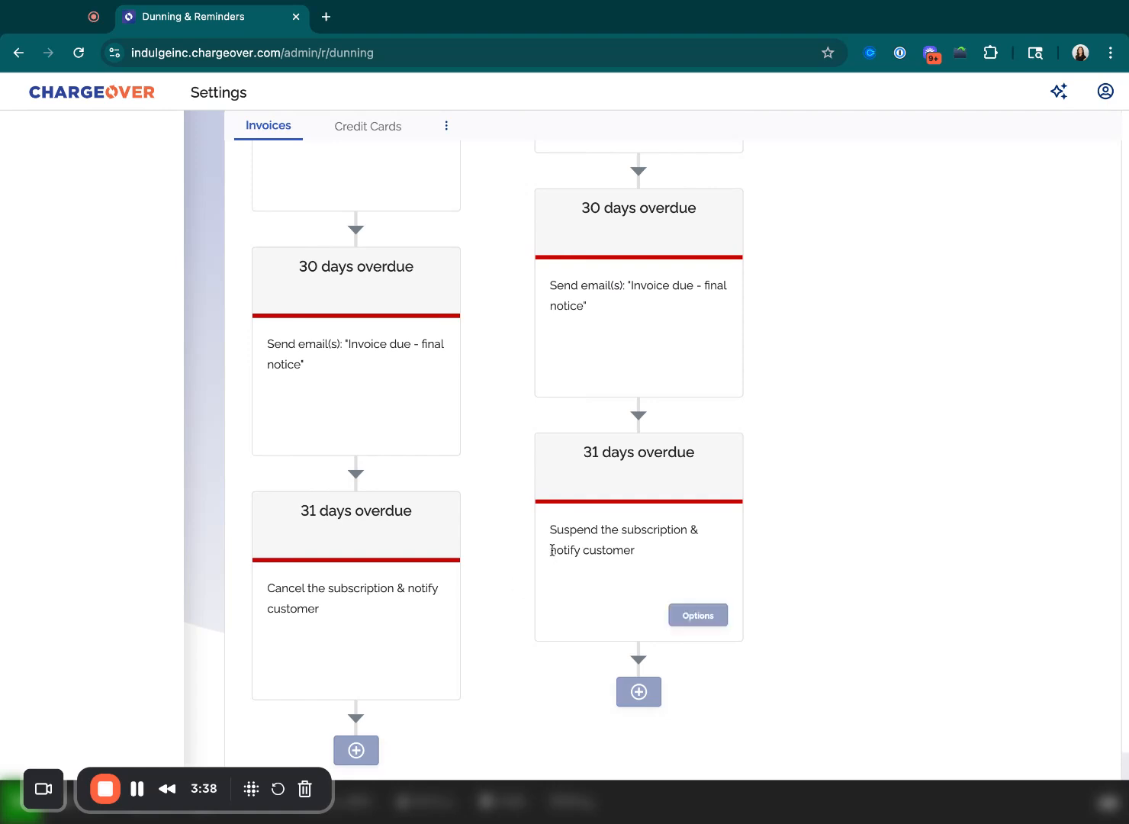
drag(552, 550, 635, 550)
click(552, 550)
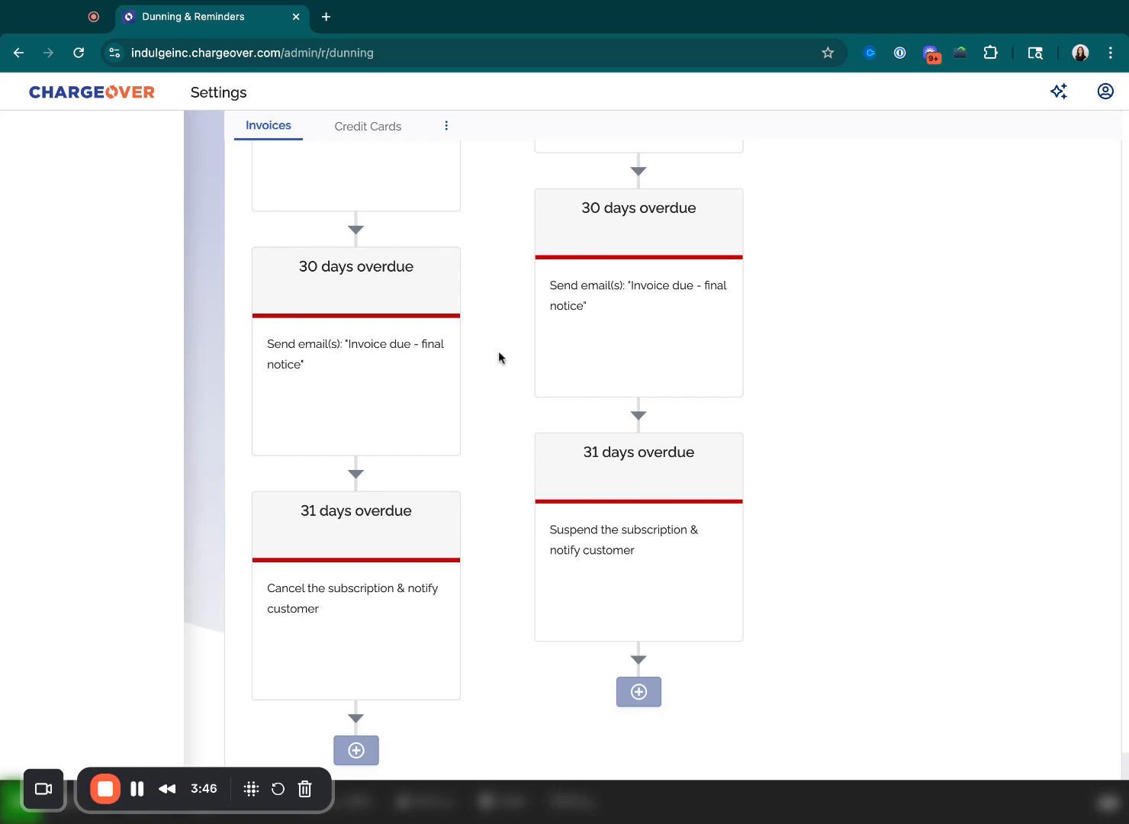
- Delete the Subscription Payment Method dunning group
scroll(498, 351, up, 5)
scroll(498, 351, up, 6)
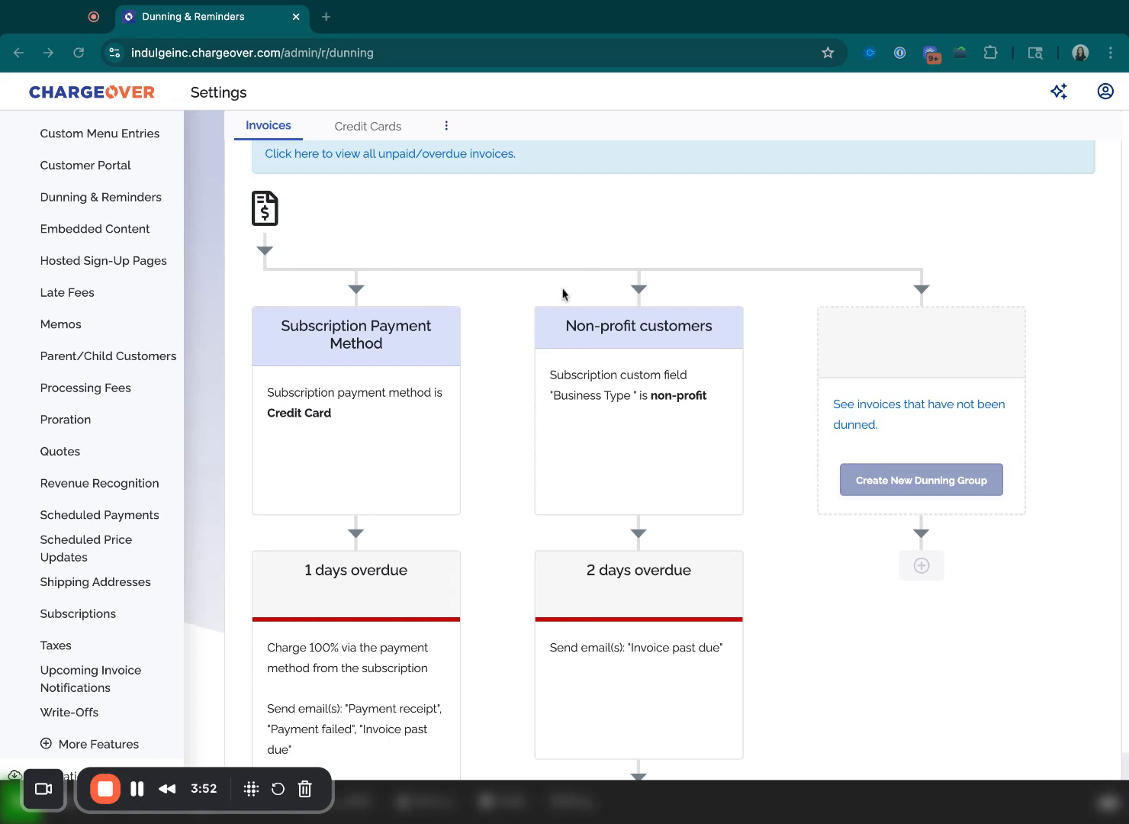
click(504, 307)
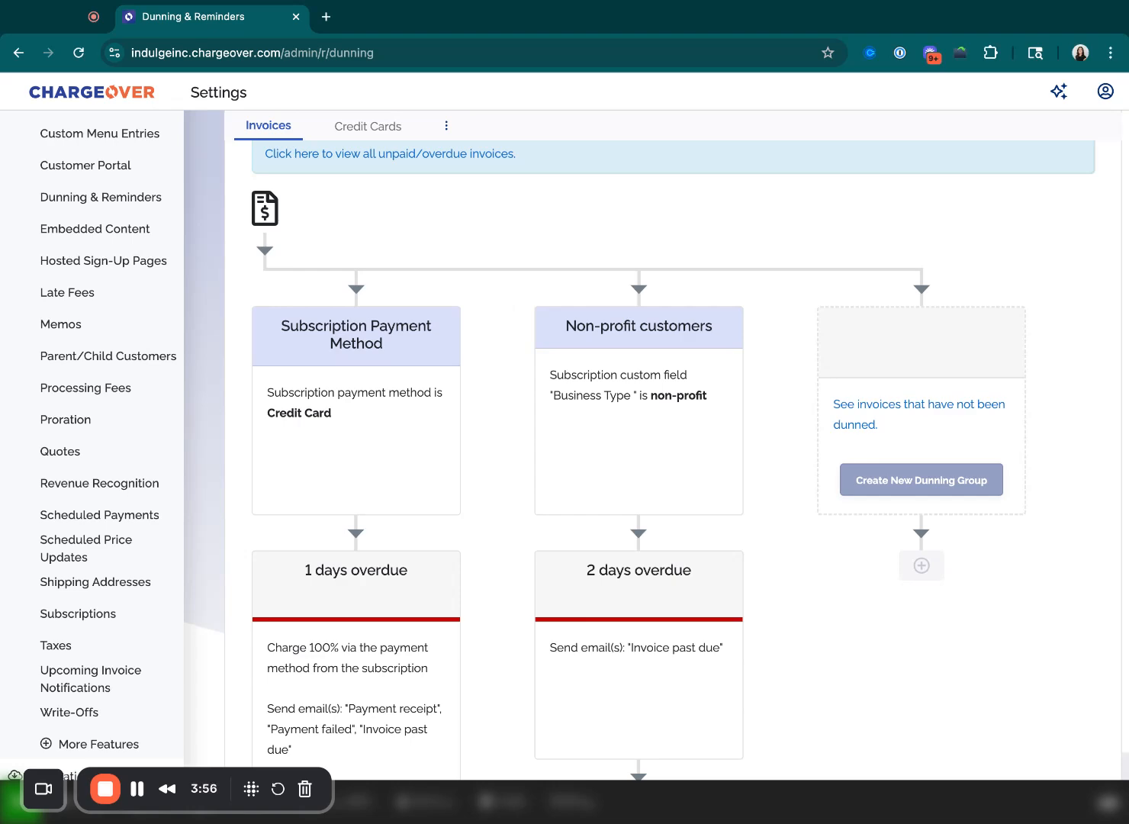
scroll(564, 443, up, 5)
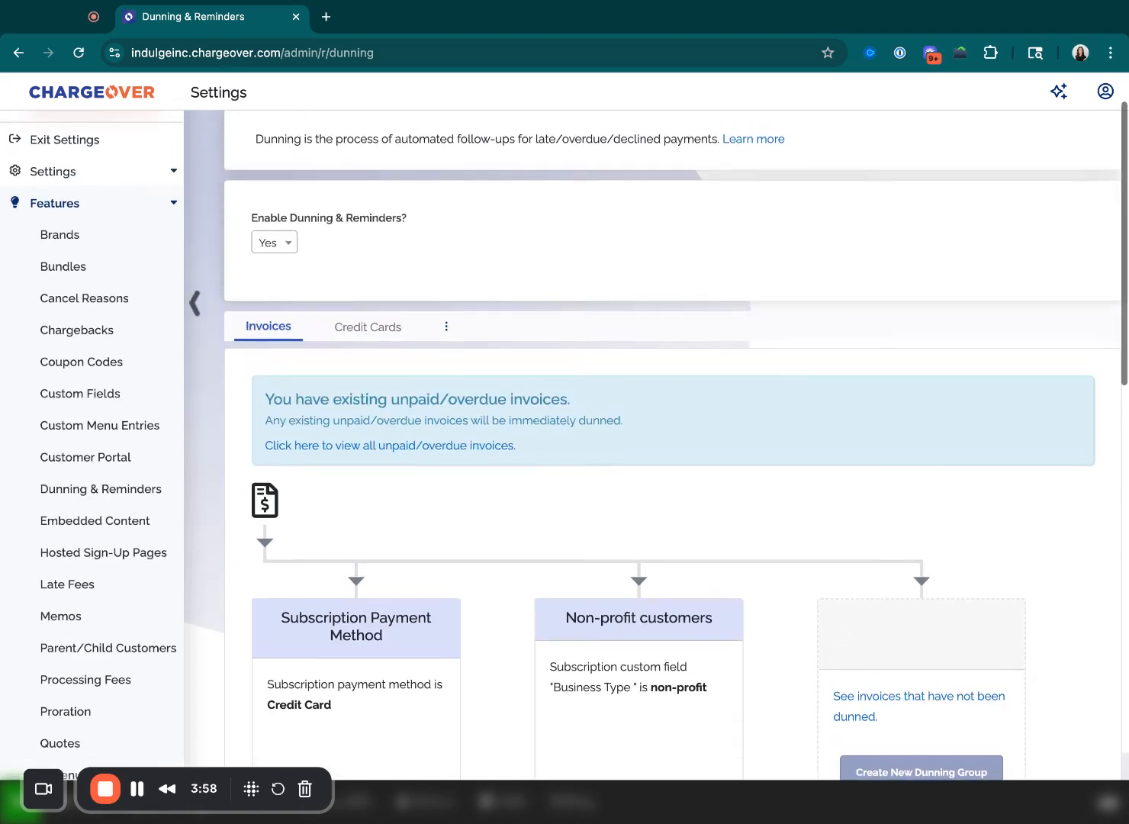
scroll(564, 442, down, 3)
mouse_move(418, 456)
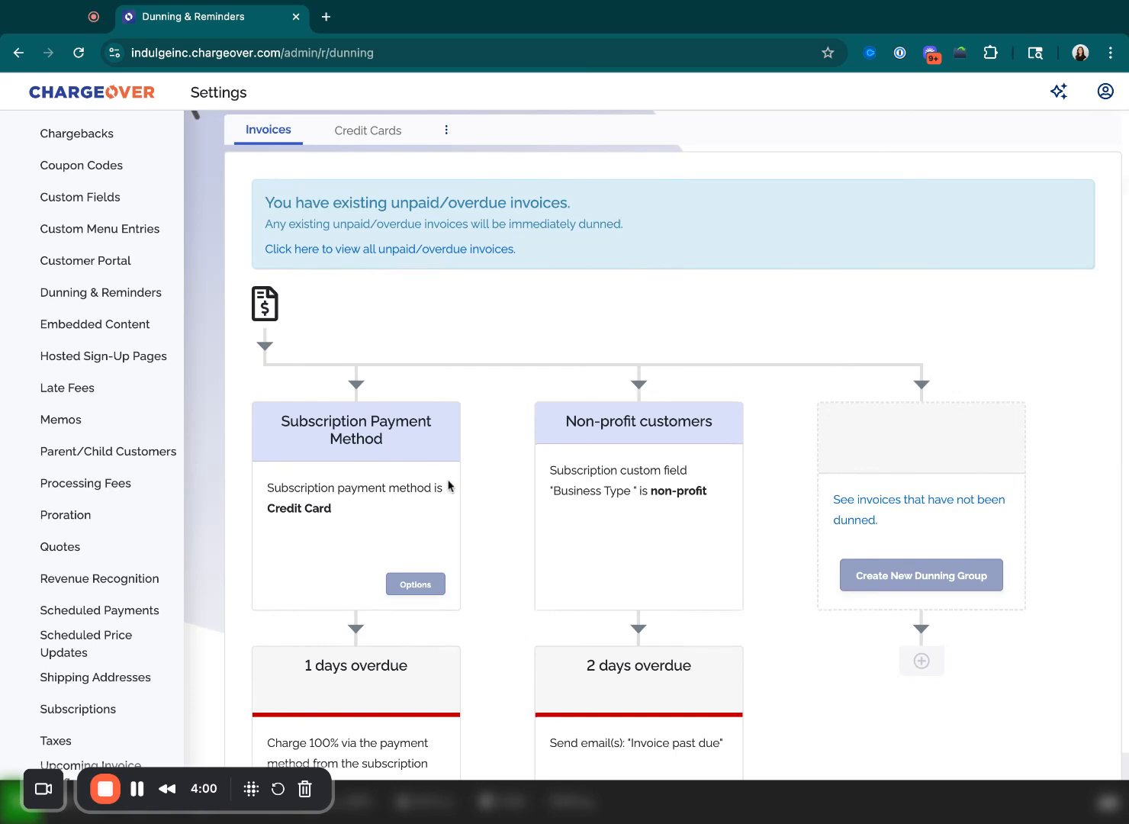
click(415, 584)
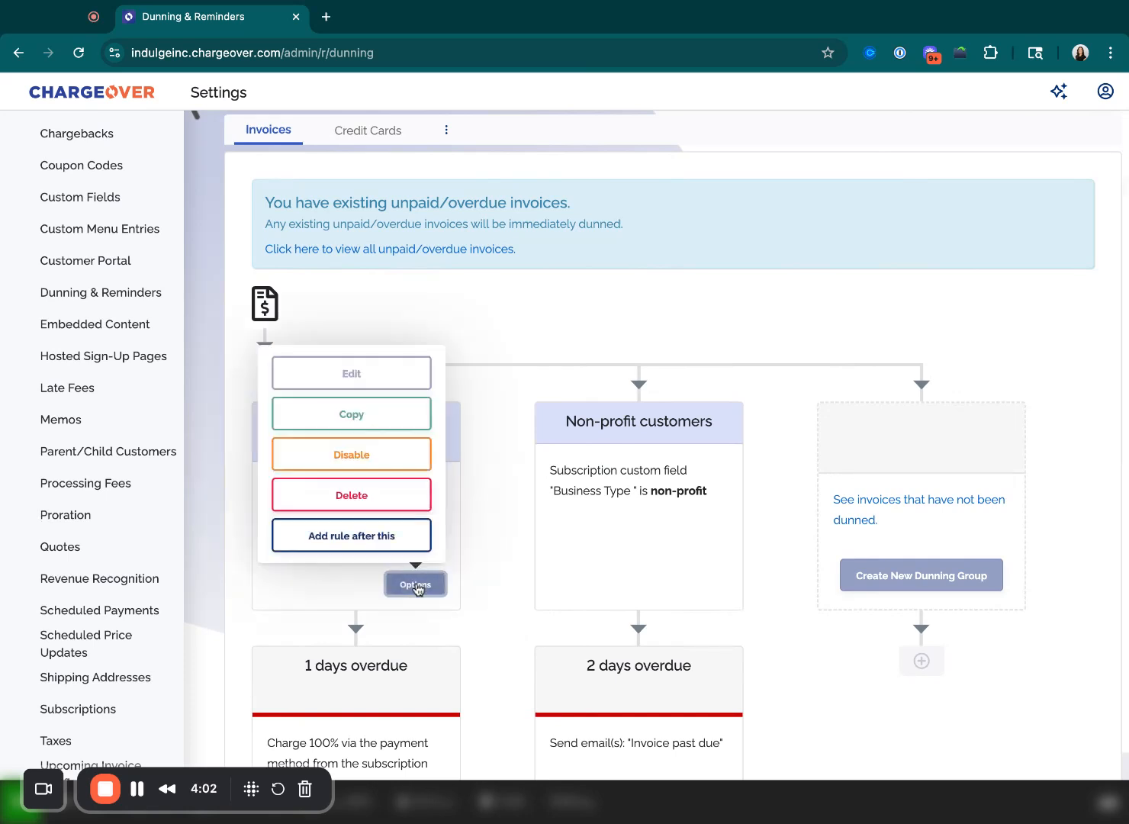
click(408, 508)
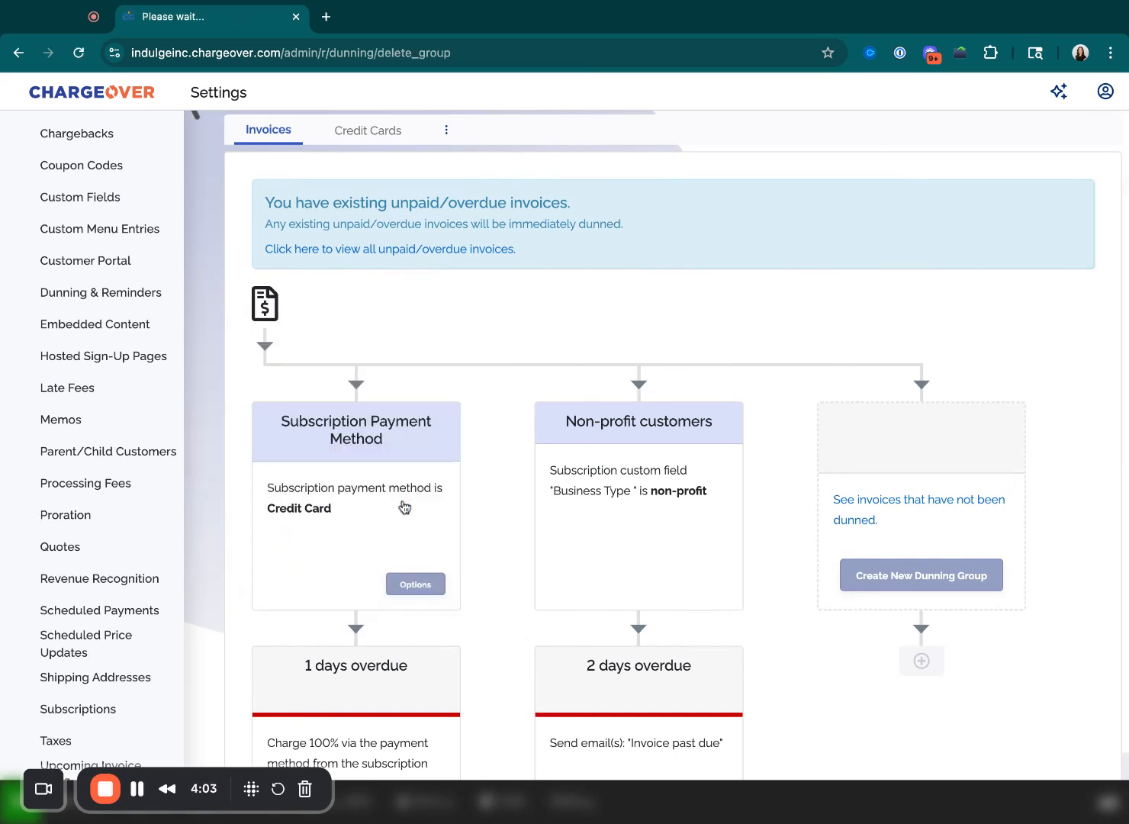
- Delete the Non-profit customers dunning group and start over with the default dunning configuration
scroll(440, 660, down, 5)
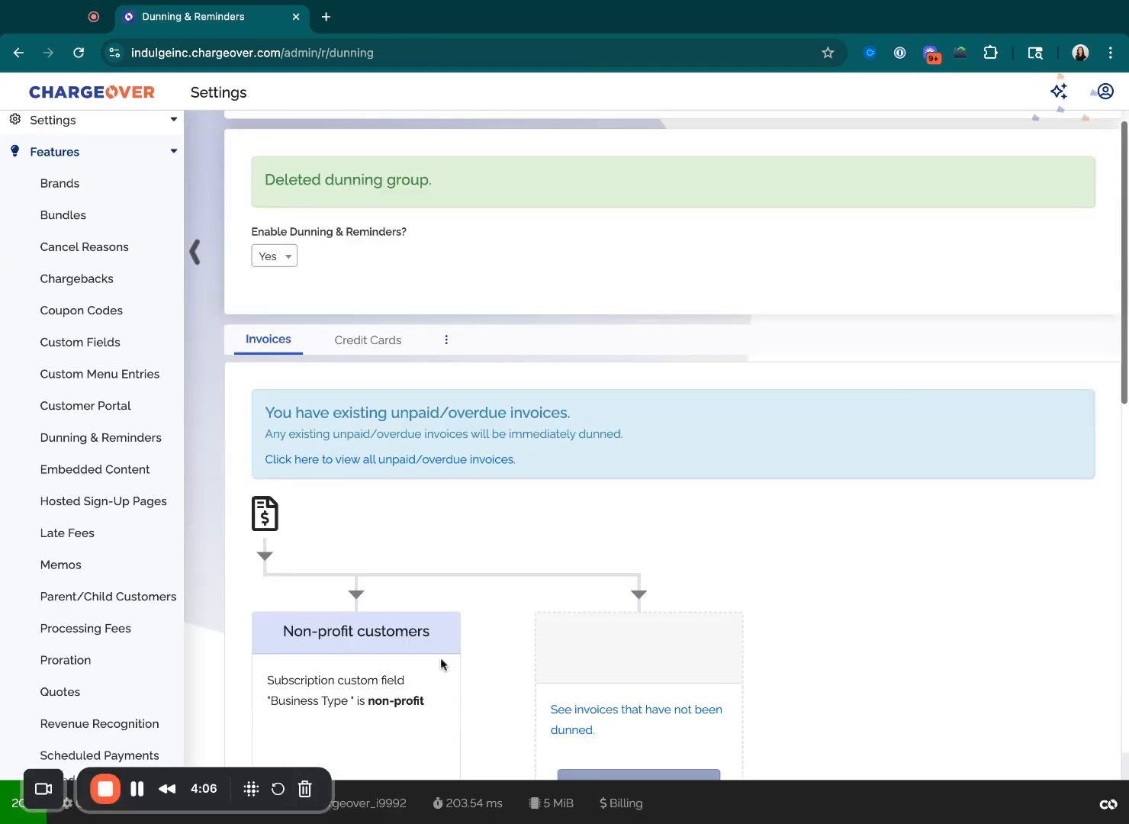
click(420, 650)
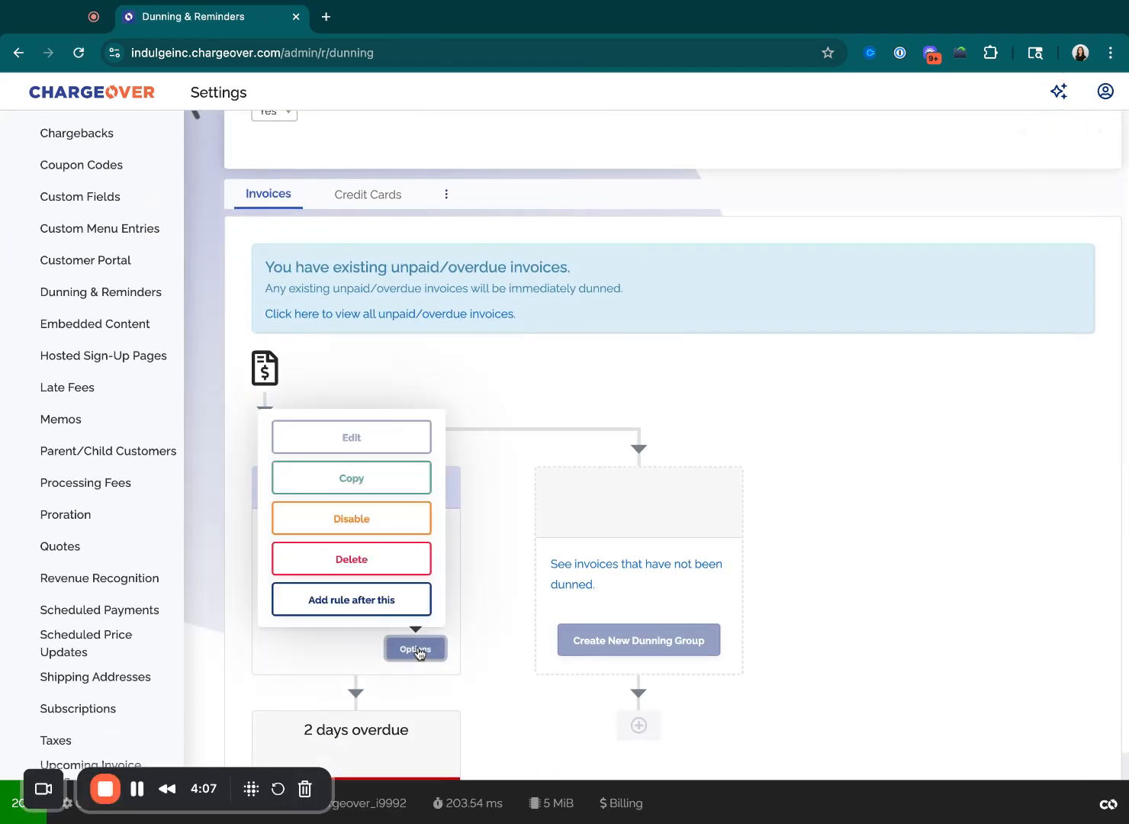
click(394, 565)
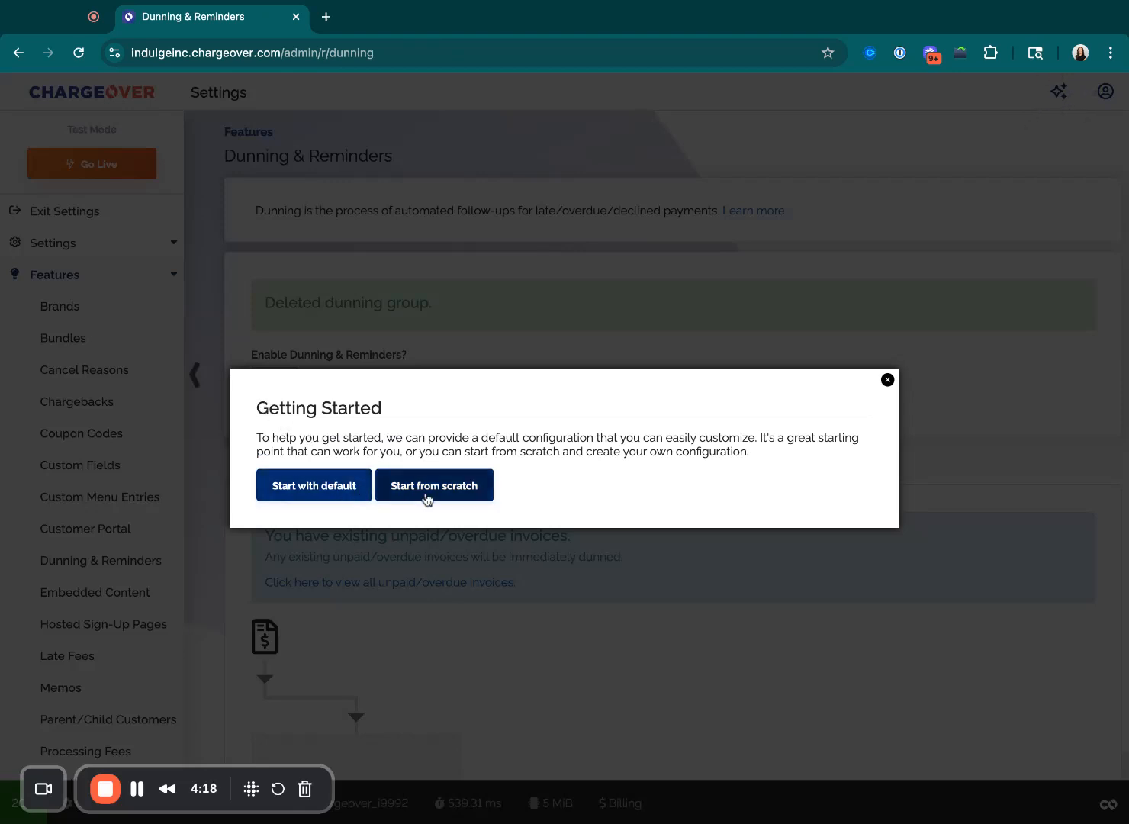
click(321, 489)
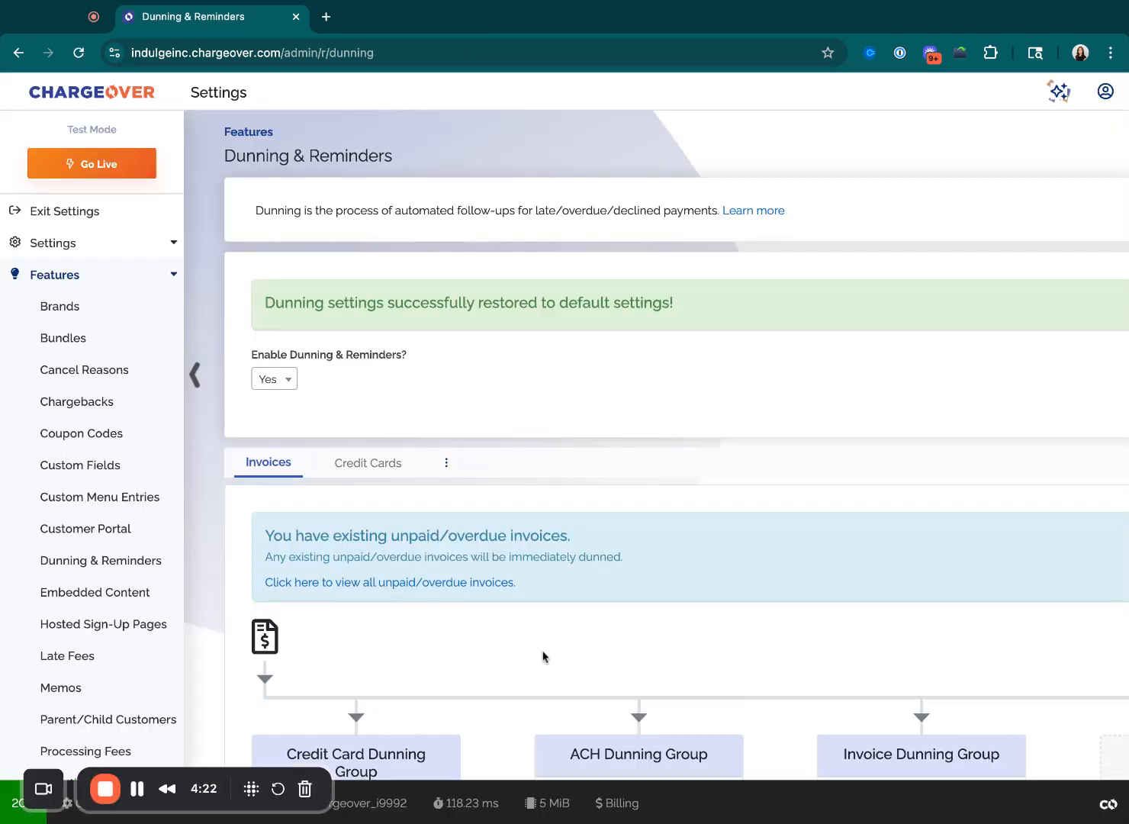
- Examine the subscription payment method conditions of the default Credit Card, ACH and Invoice dunning groups
scroll(495, 687, down, 5)
scroll(498, 692, down, 3)
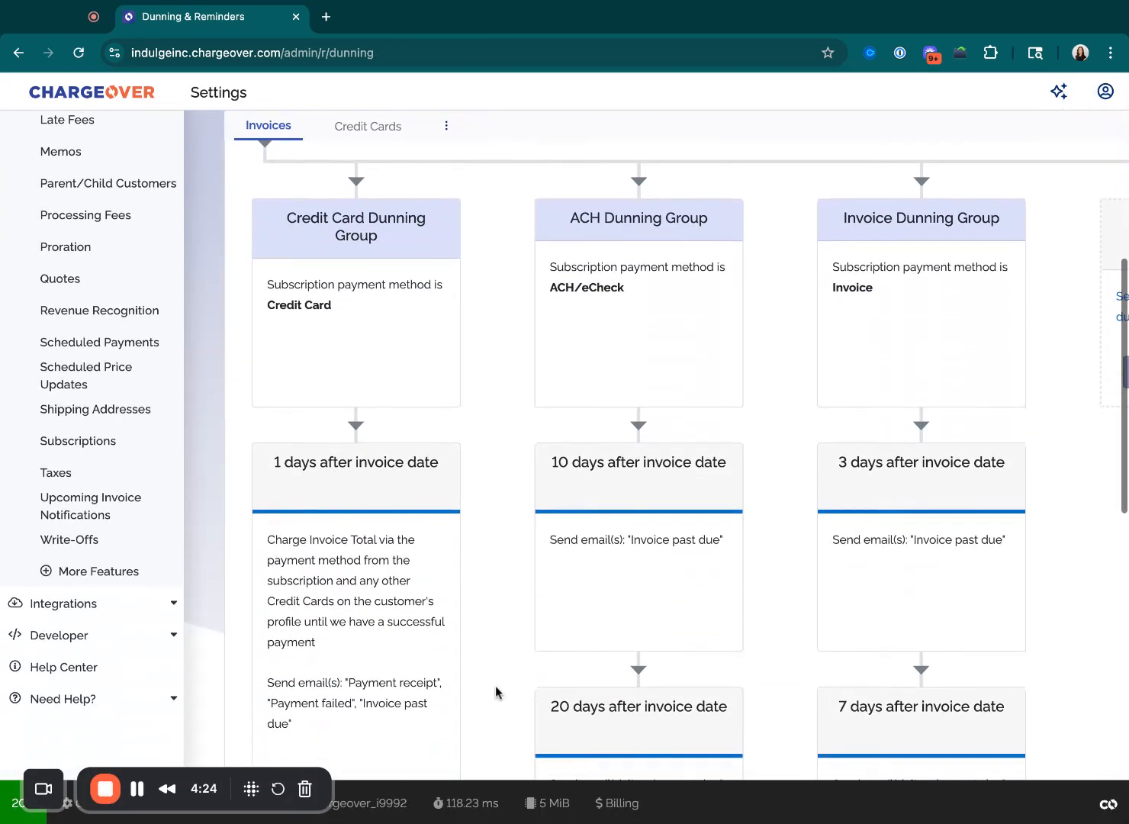
triple_click(348, 305)
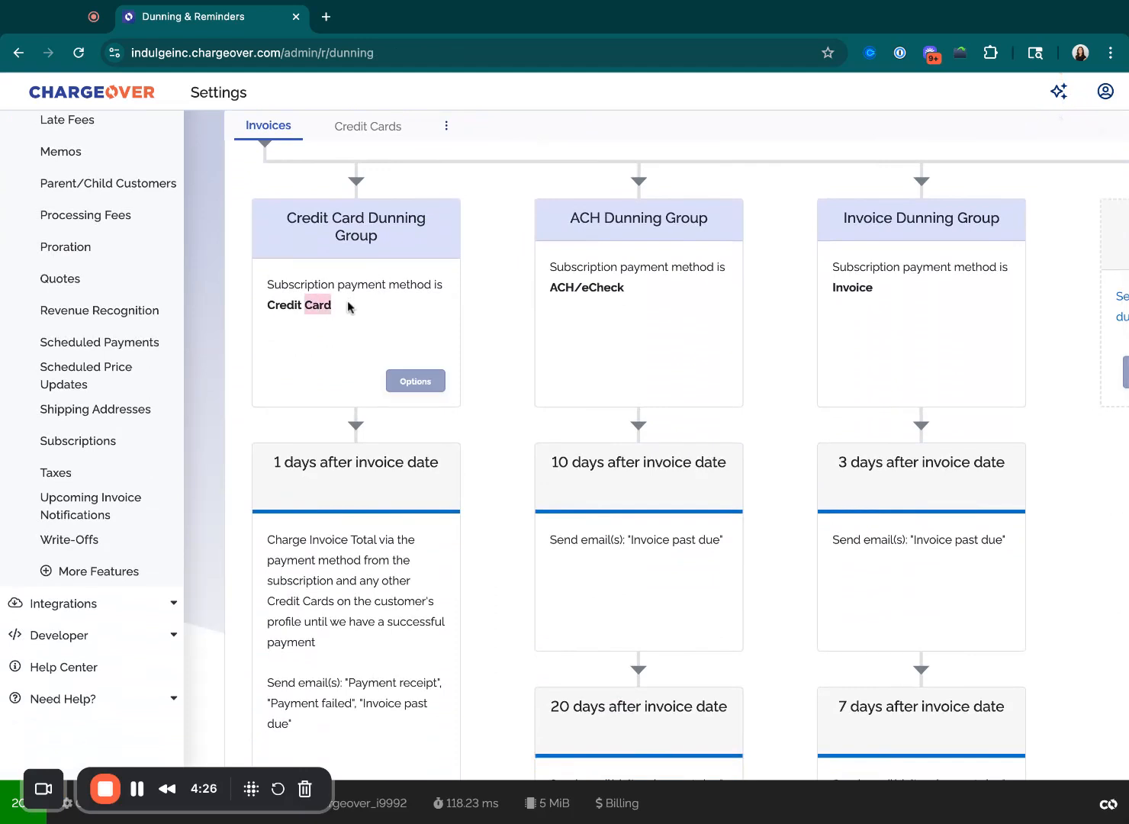
click(348, 306)
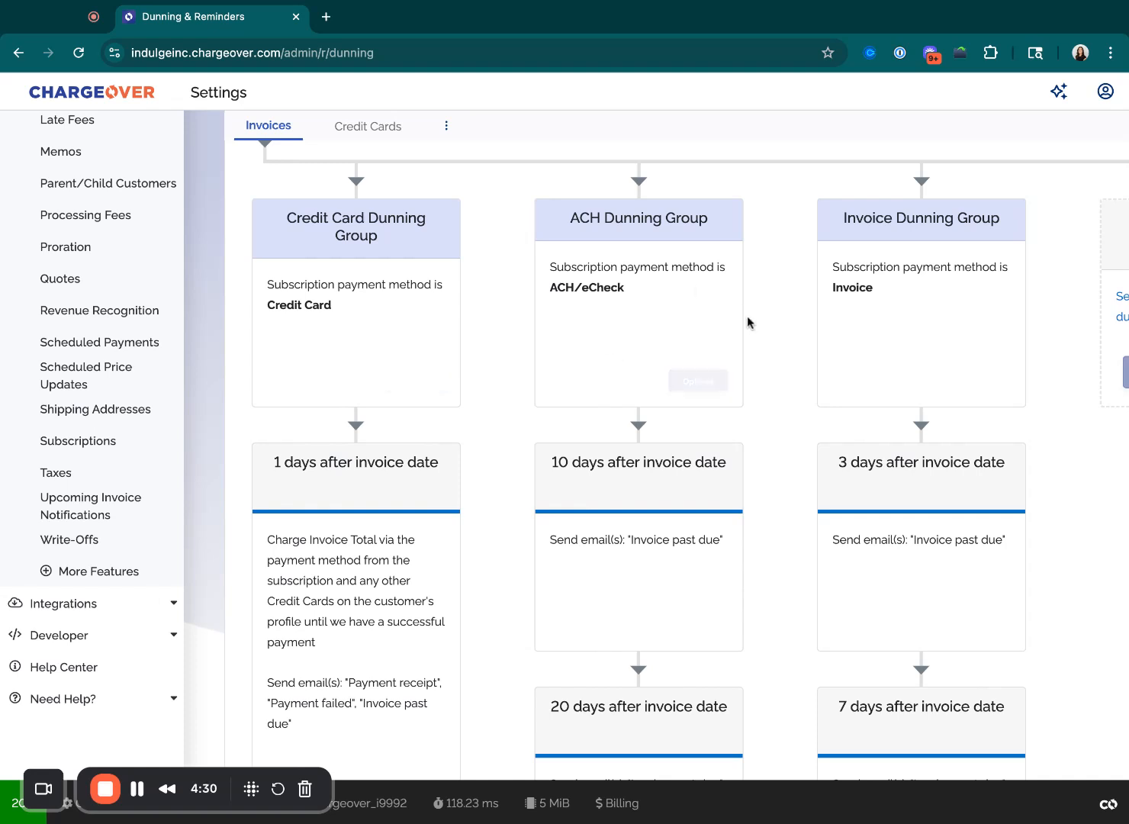
double_click(343, 306)
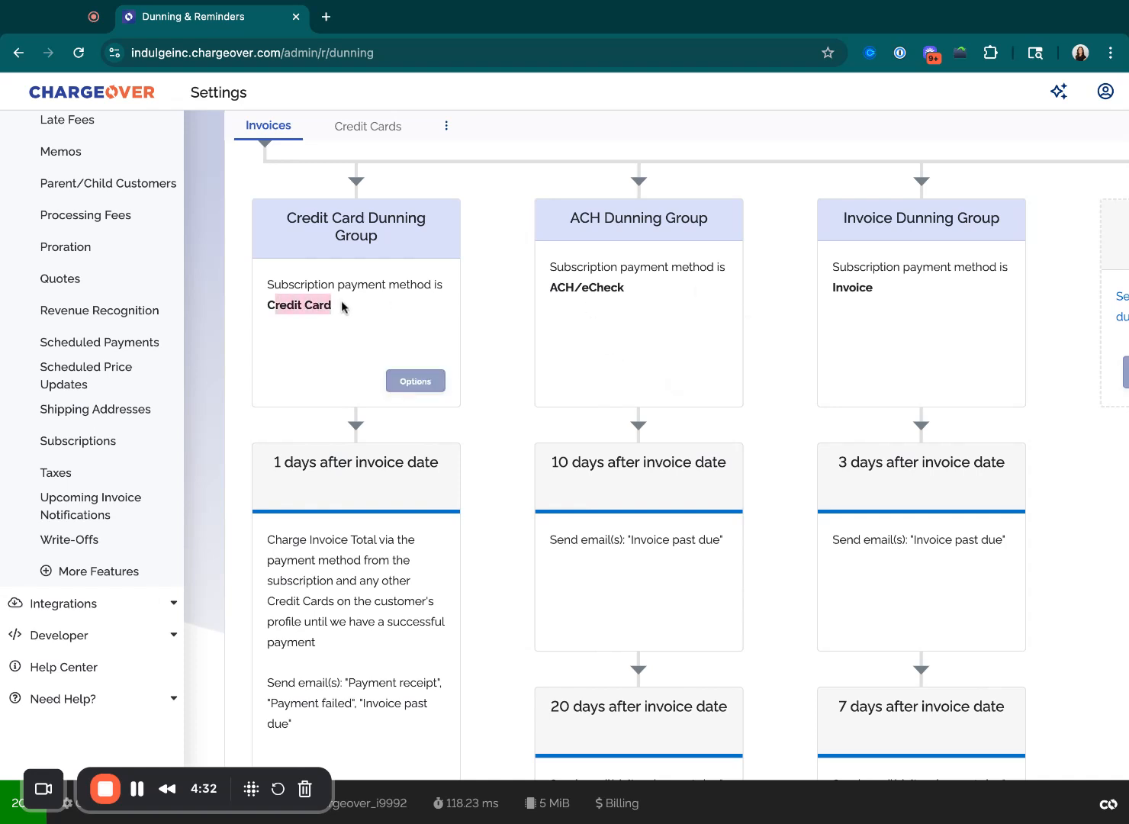
click(344, 306)
drag(551, 288, 624, 288)
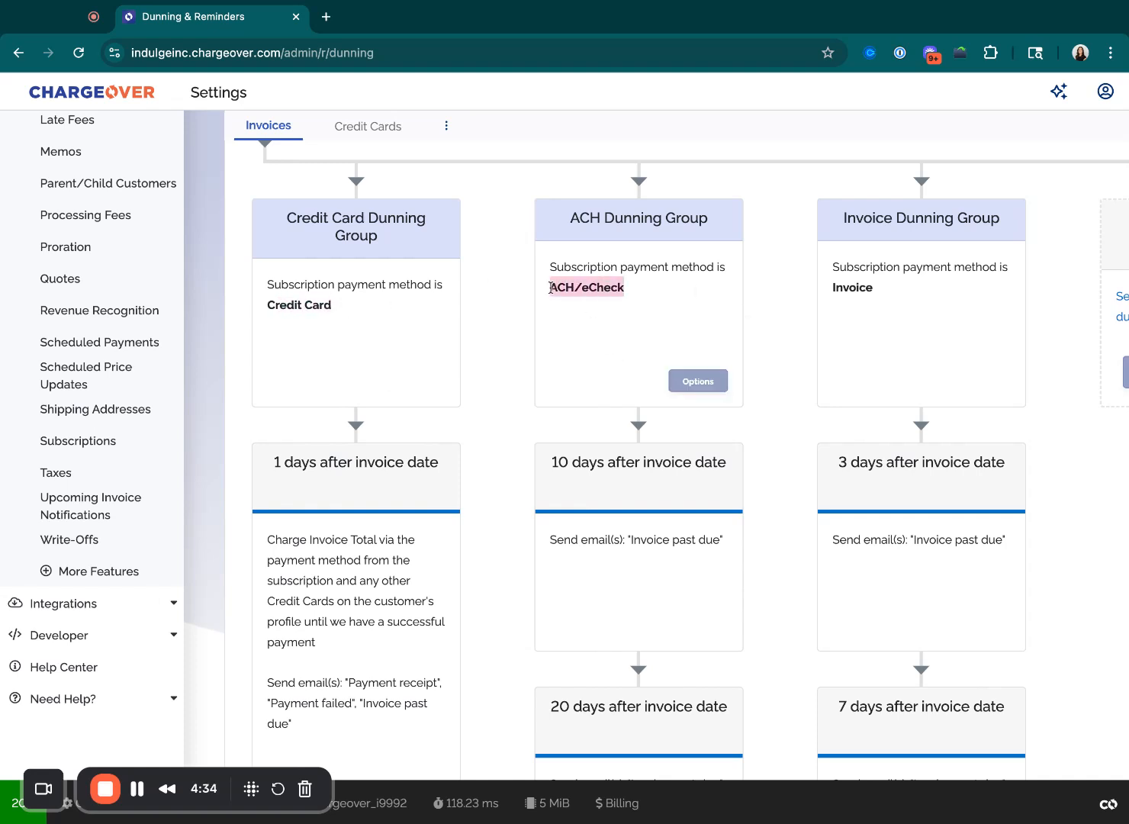
click(624, 288)
double_click(899, 290)
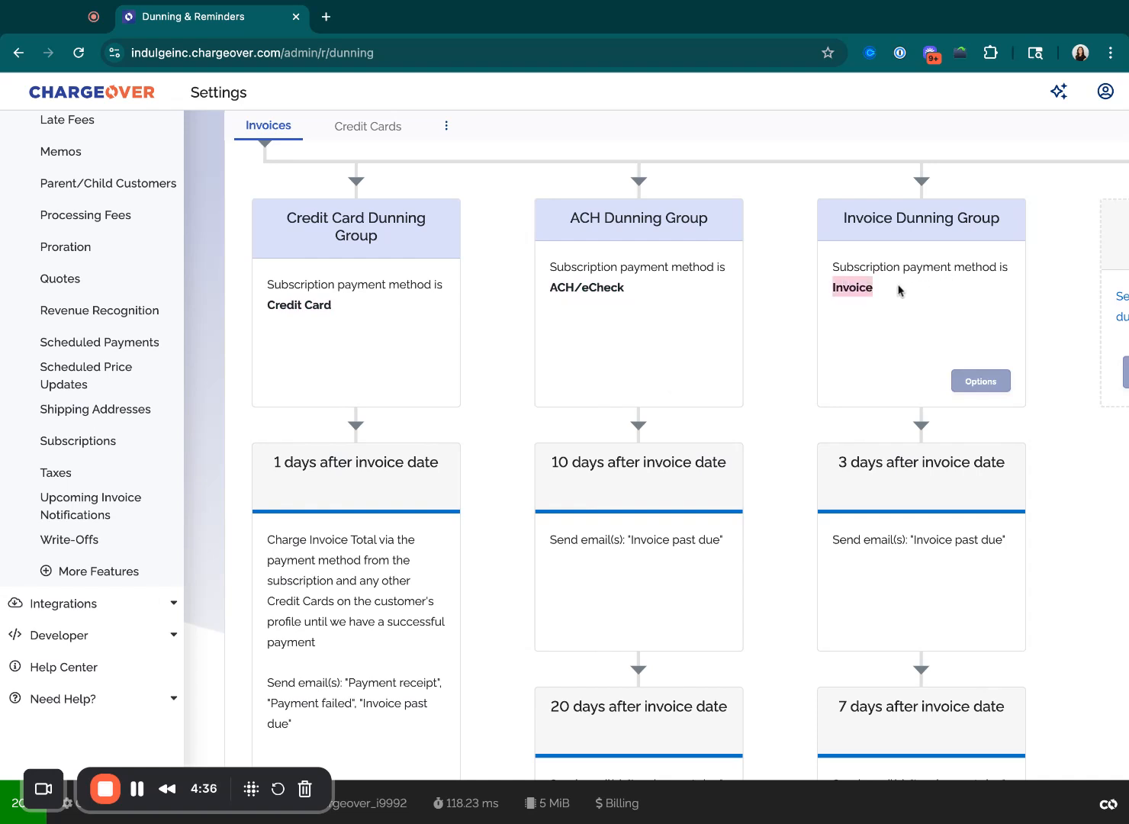
- Review the rule timing, payment attempts and past-due emails in the default Credit Card, ACH and Invoice dunning groups
click(899, 290)
triple_click(835, 267)
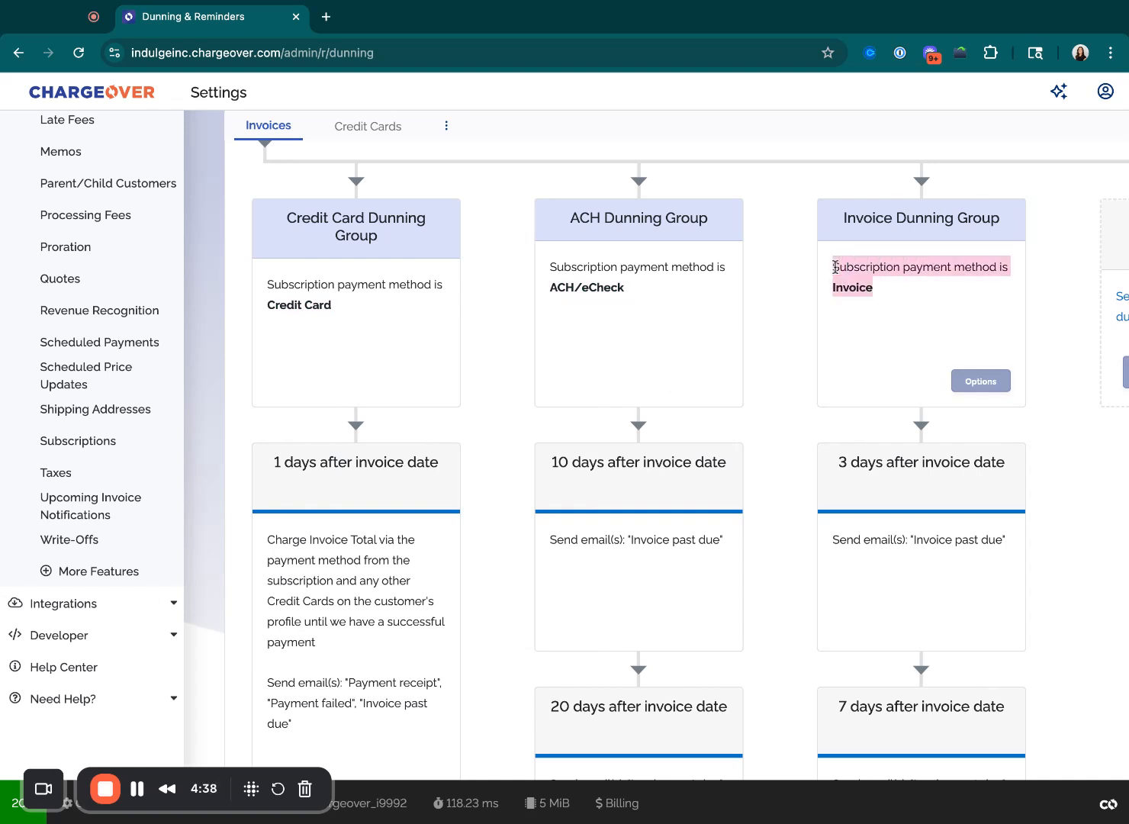
click(835, 267)
scroll(497, 477, down, 3)
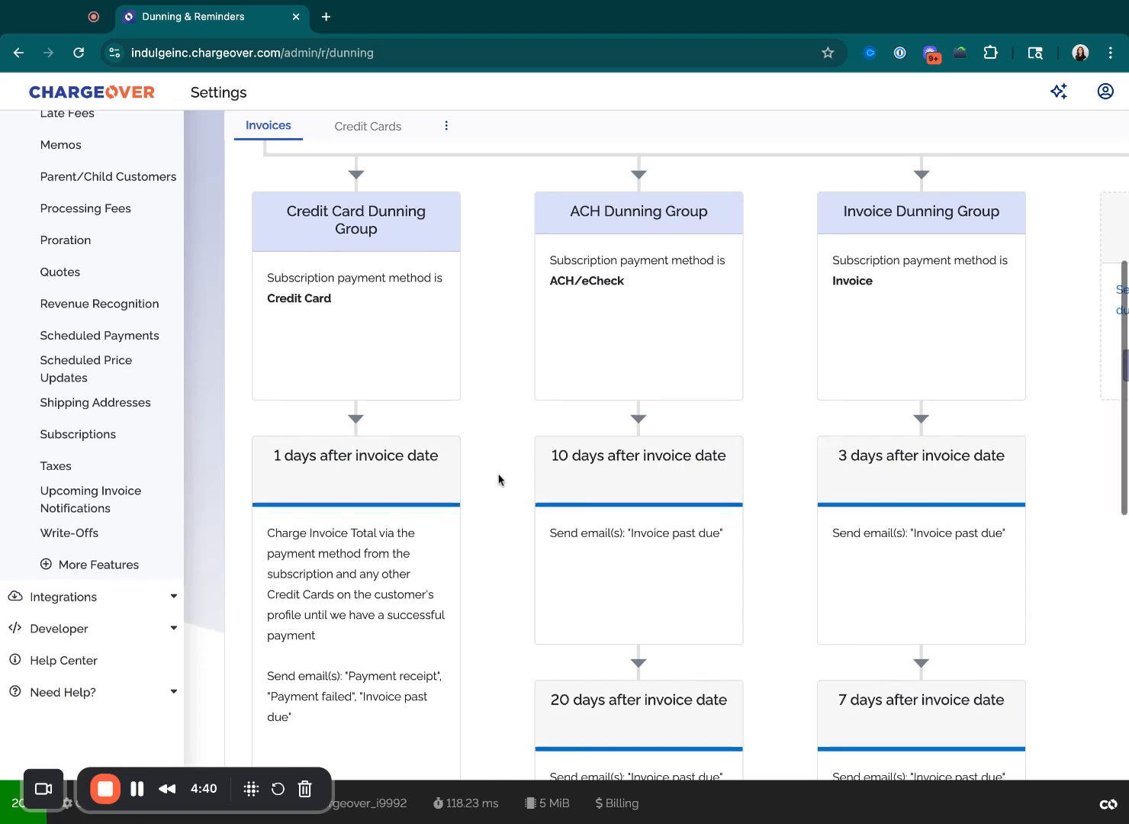
scroll(498, 479, down, 1)
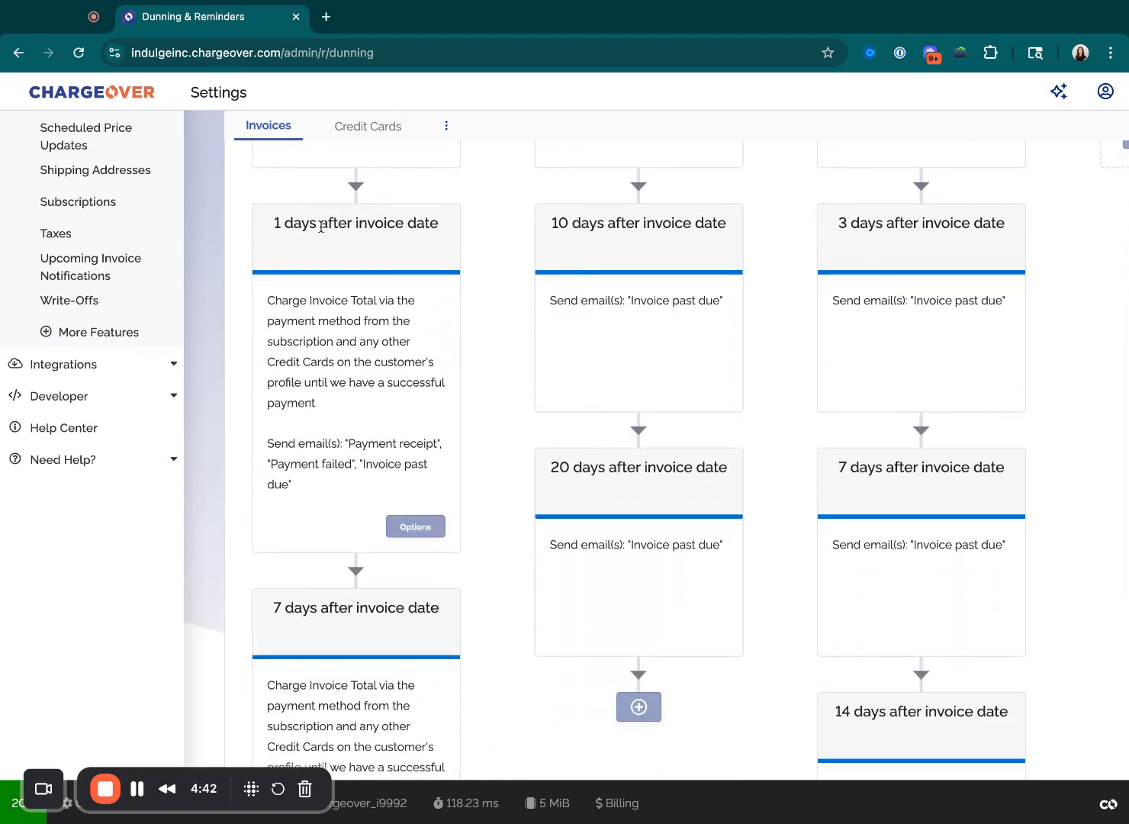
drag(320, 224, 439, 225)
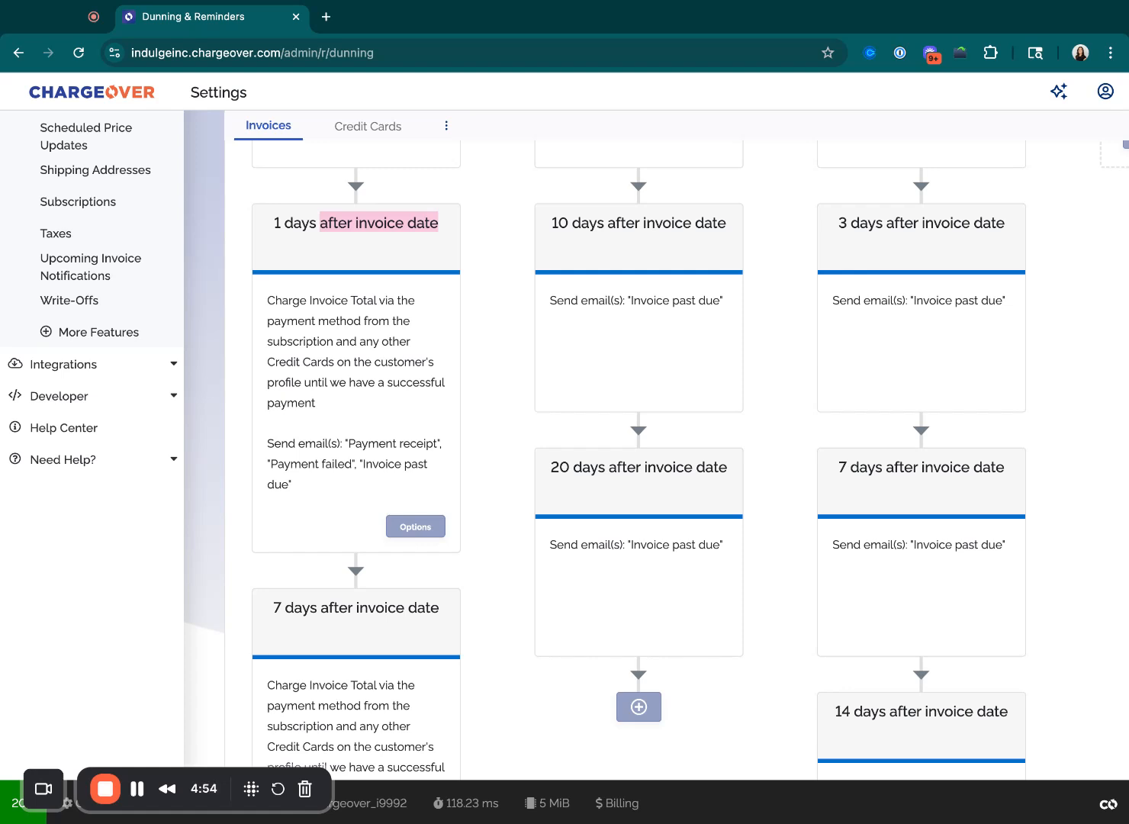
click(495, 335)
scroll(522, 455, down, 6)
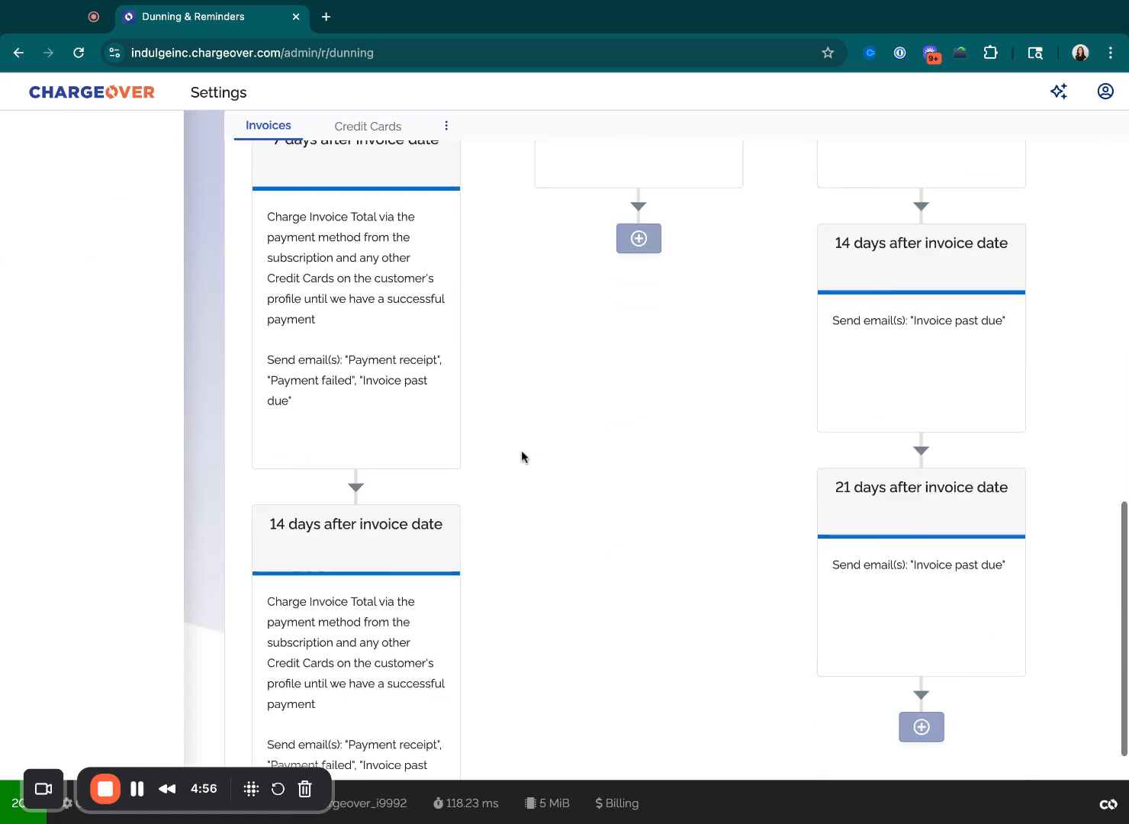
scroll(577, 446, down, 2)
- Clear all dunning settings to remove the default invoice dunning groups
scroll(524, 367, up, 10)
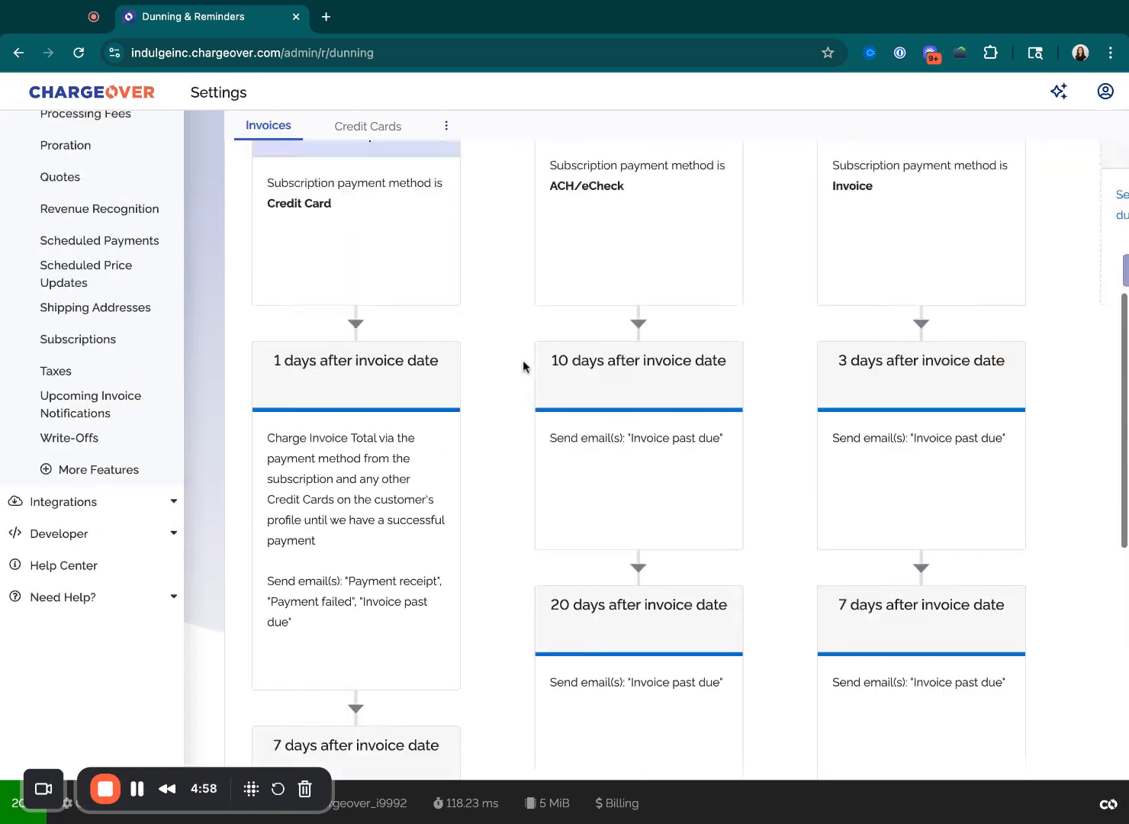
scroll(522, 363, up, 8)
click(447, 463)
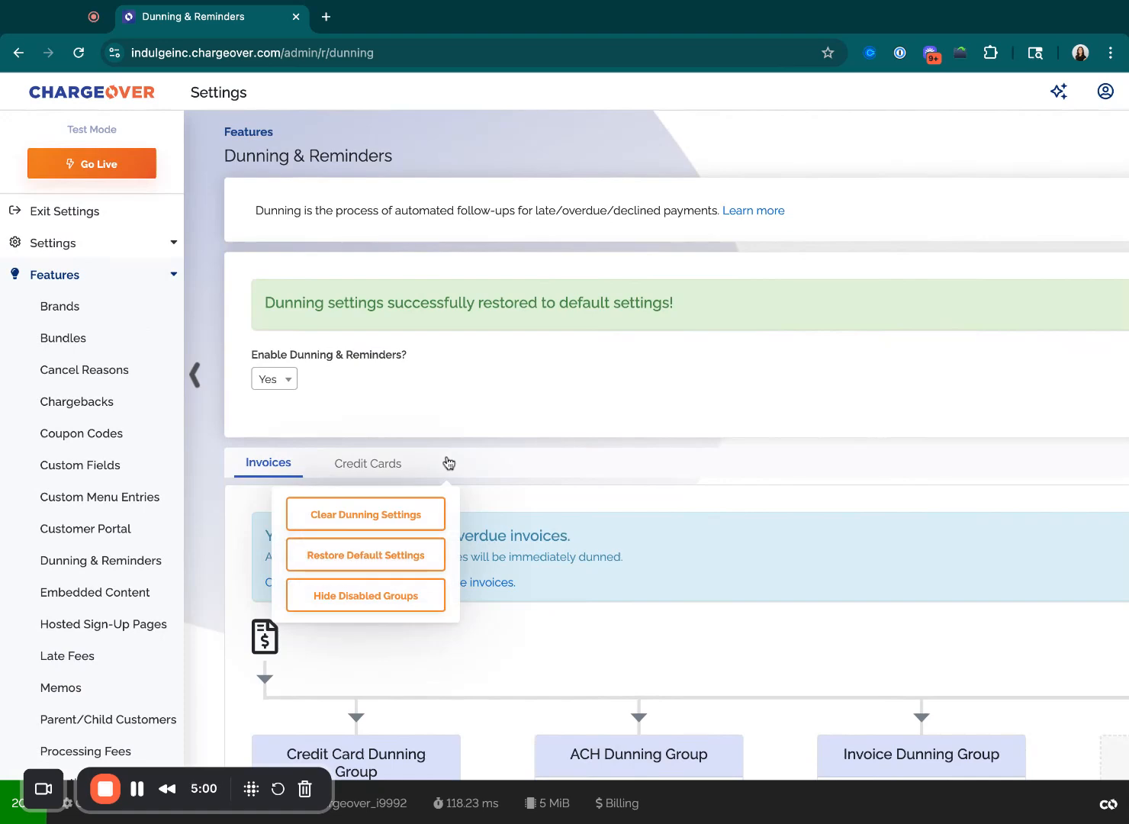
click(365, 514)
click(322, 502)
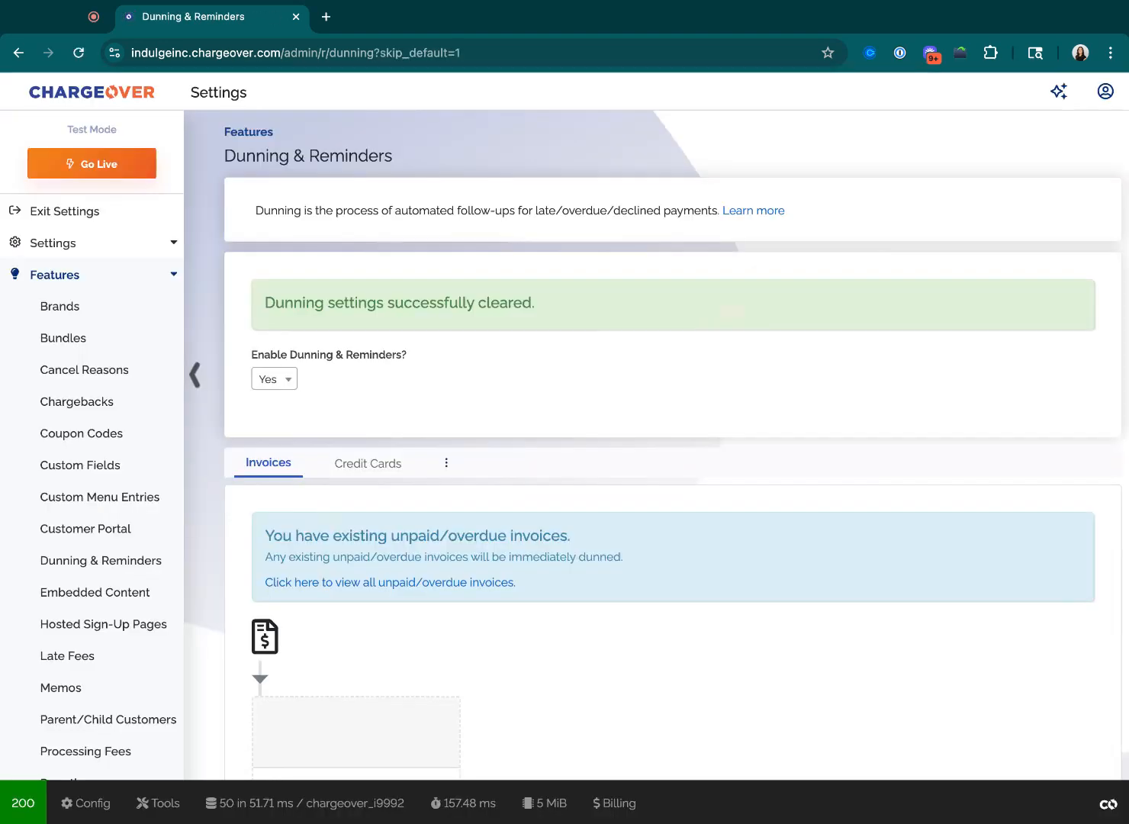
- Start a new invoice dunning group with the criterion that the subscription Payment Method Is Credit Card
scroll(458, 535, down, 5)
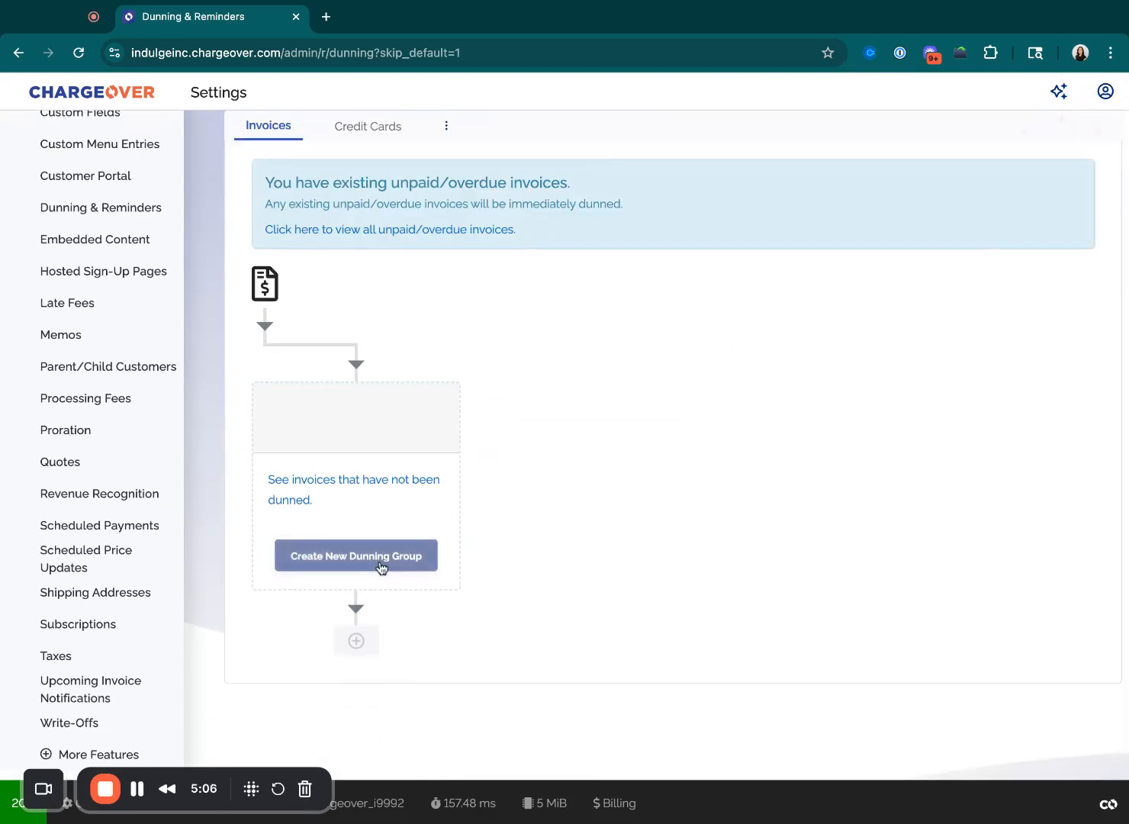
click(382, 564)
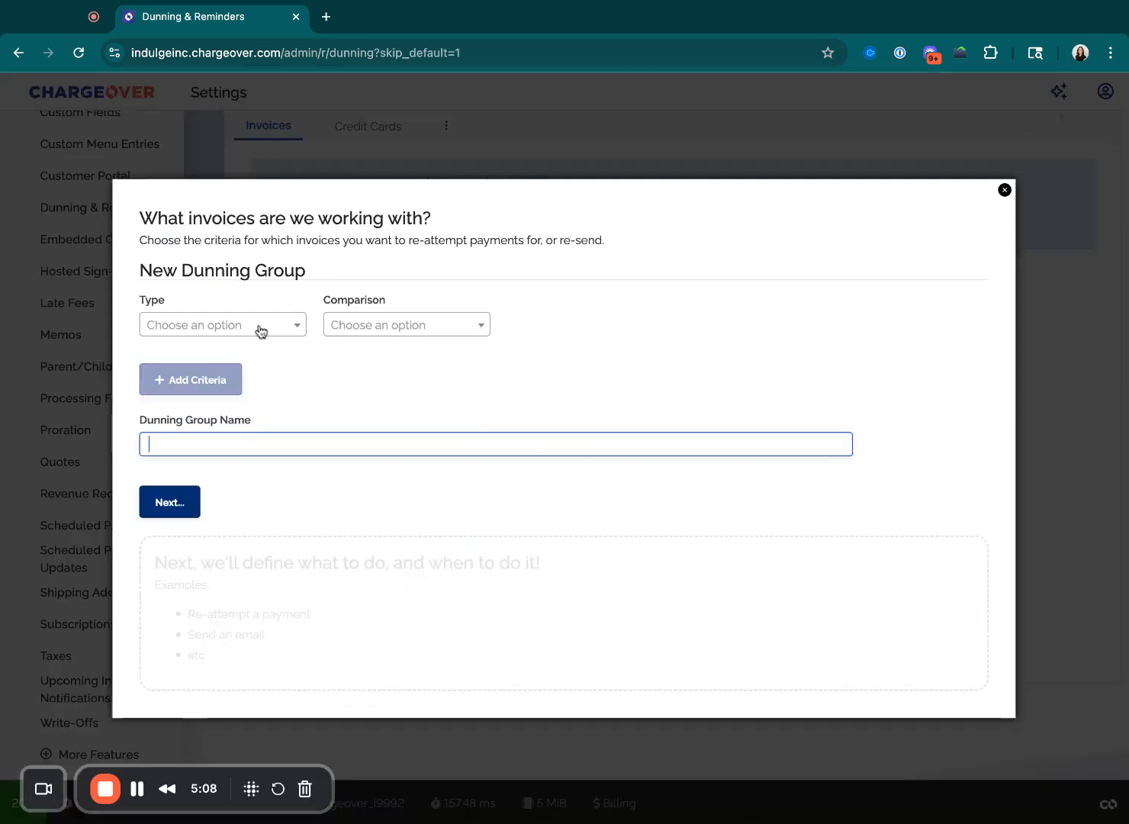
click(260, 325)
scroll(257, 457, down, 5)
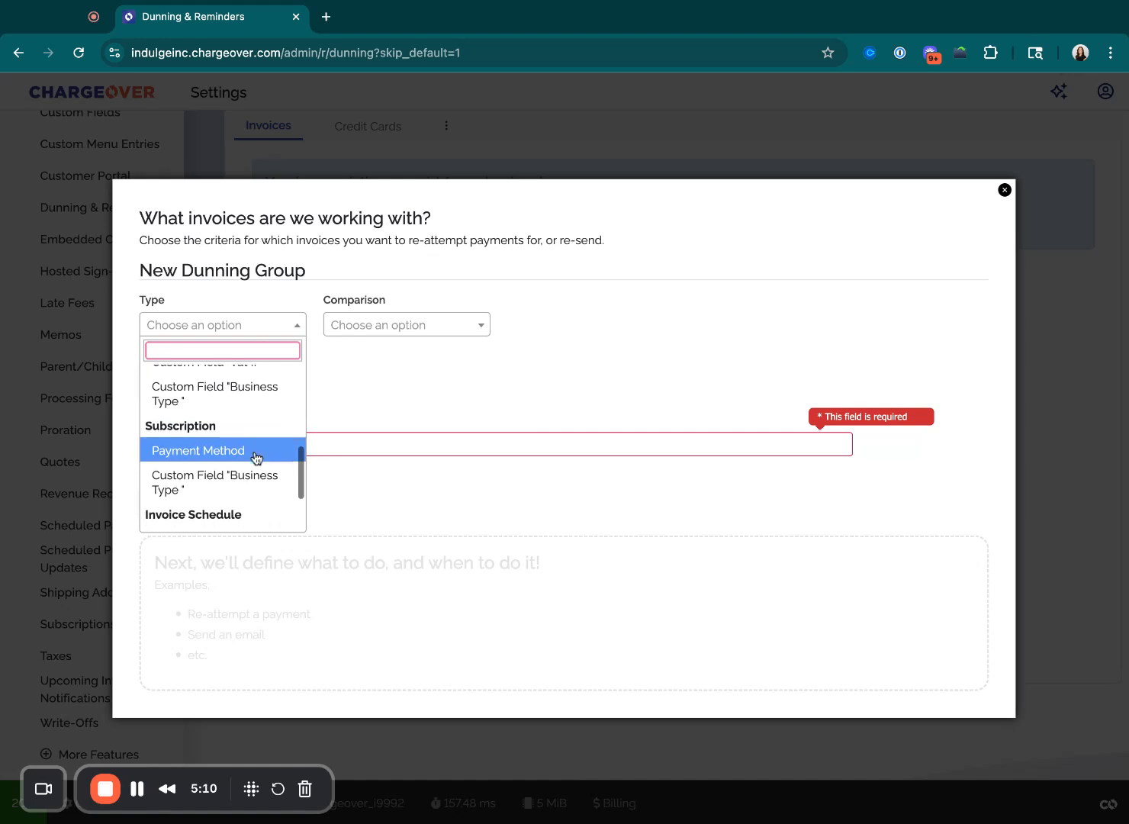
click(255, 451)
click(380, 325)
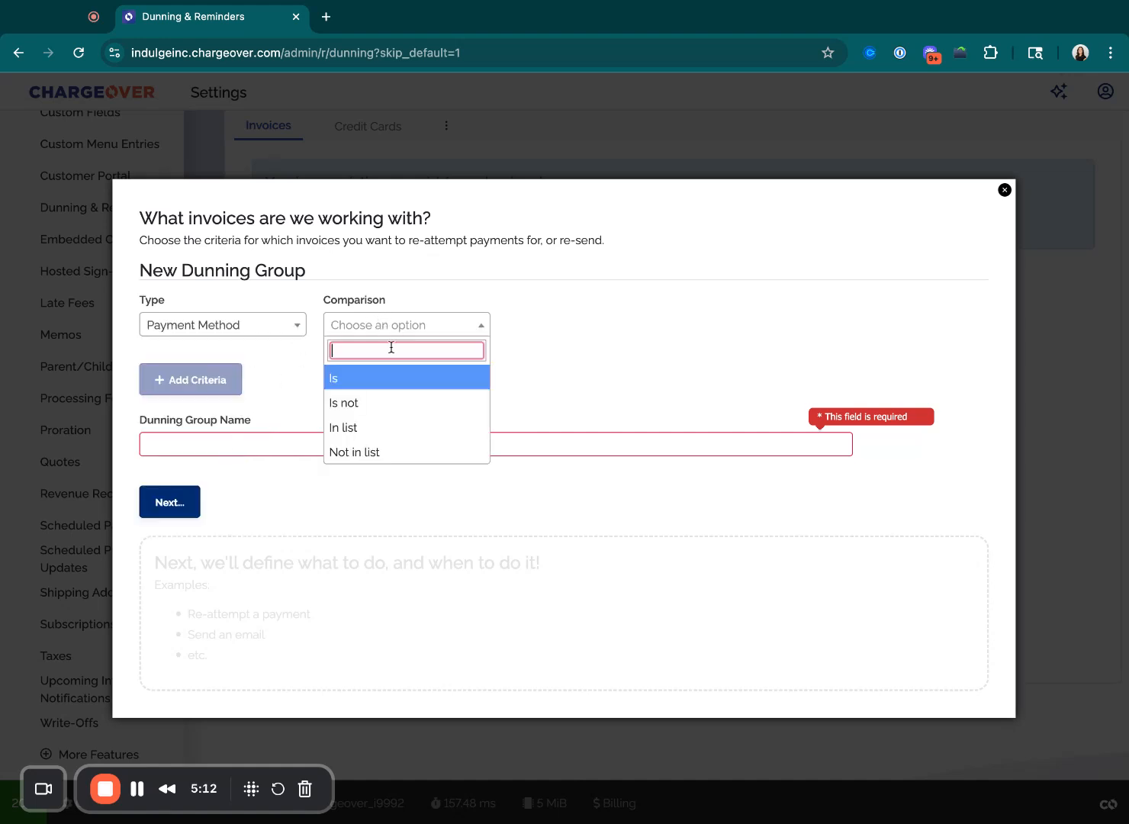
click(395, 380)
click(529, 325)
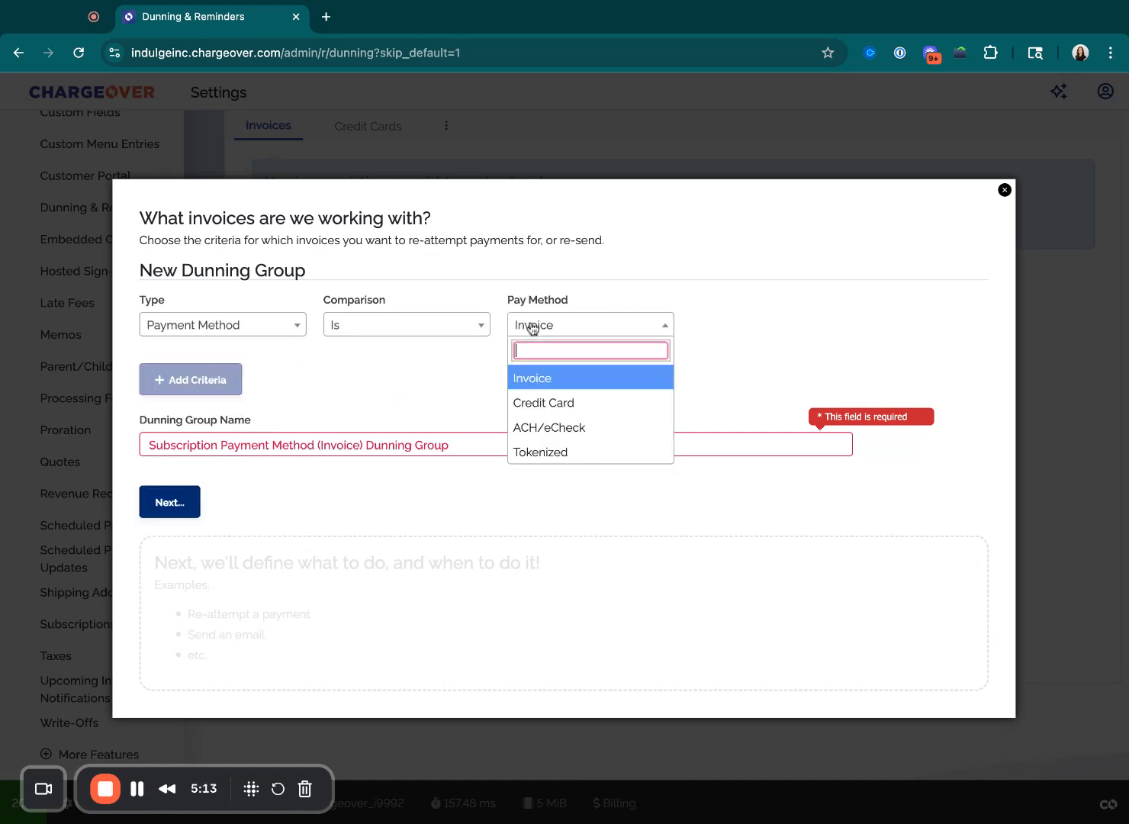
click(548, 406)
- Shorten the dunning group name to "Subscription Payment Method" and continue to the rule schedule
click(319, 449)
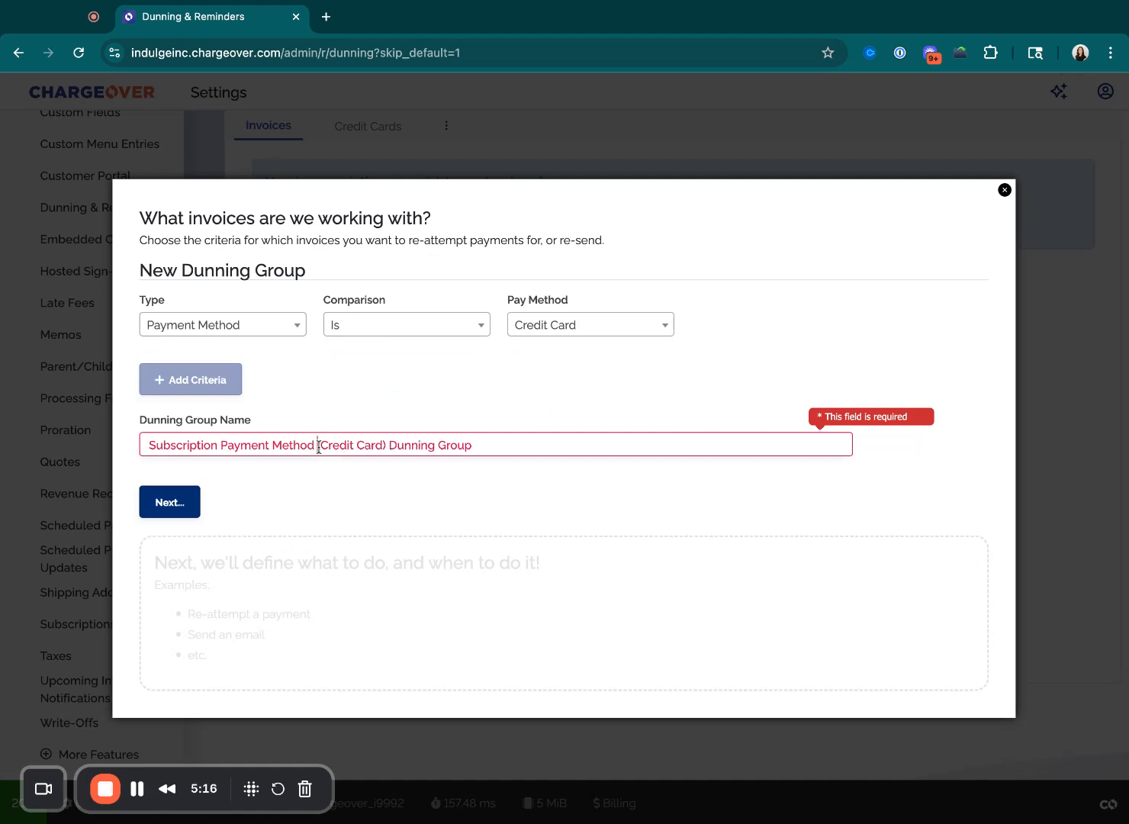
key(shift+End)
key(BackSpace)
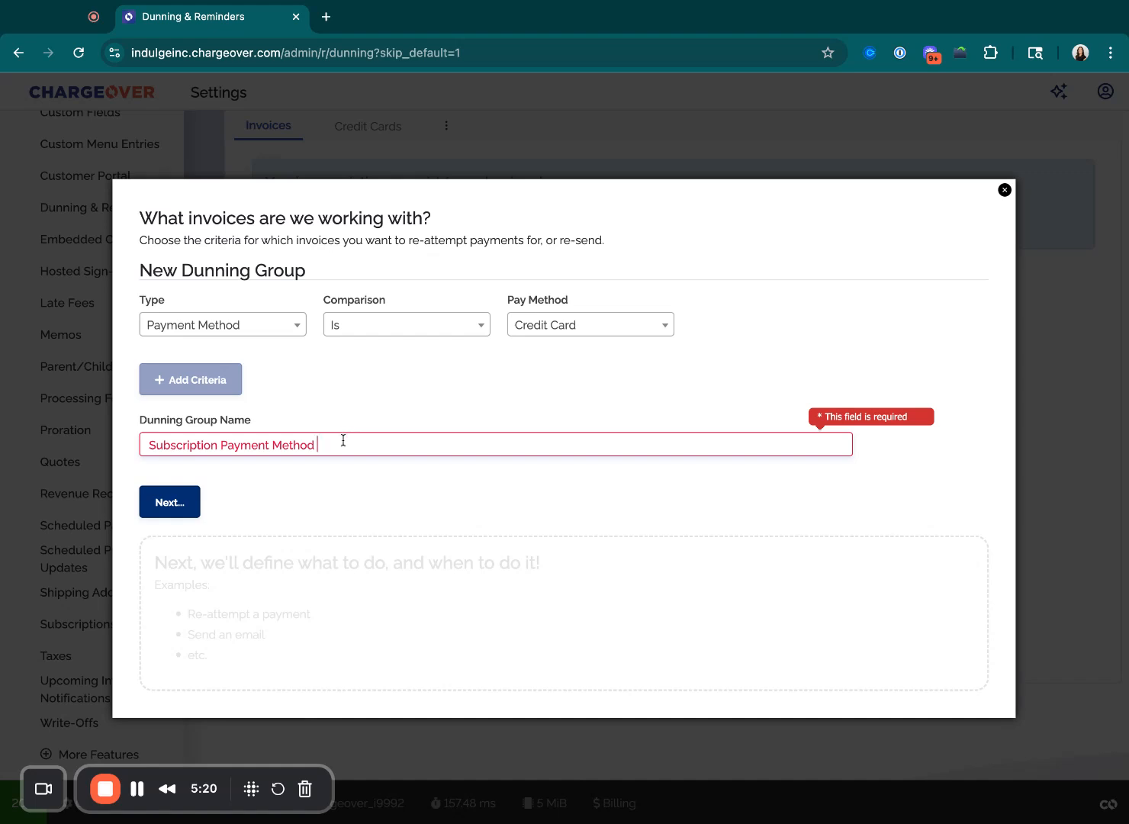
click(195, 497)
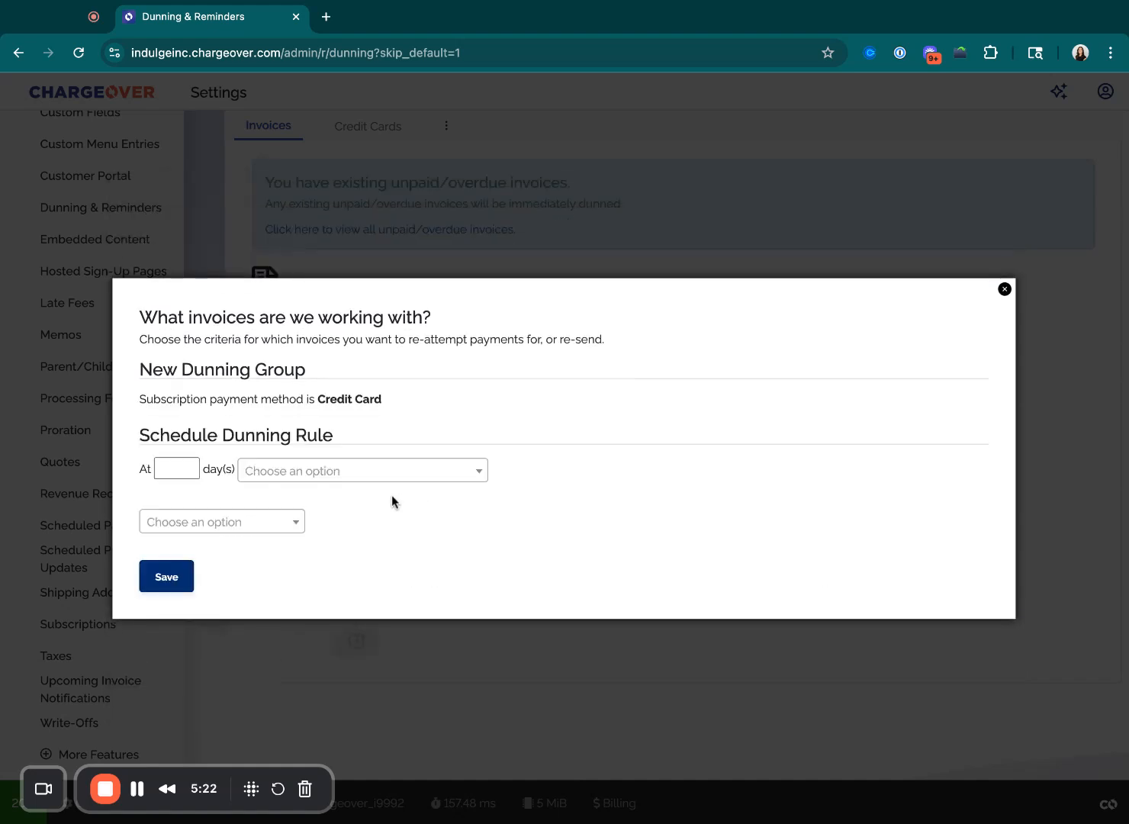
- Schedule the group's first rule at 1 day after invoice due with the action Attempt a payment
click(183, 468)
text(1)
click(336, 477)
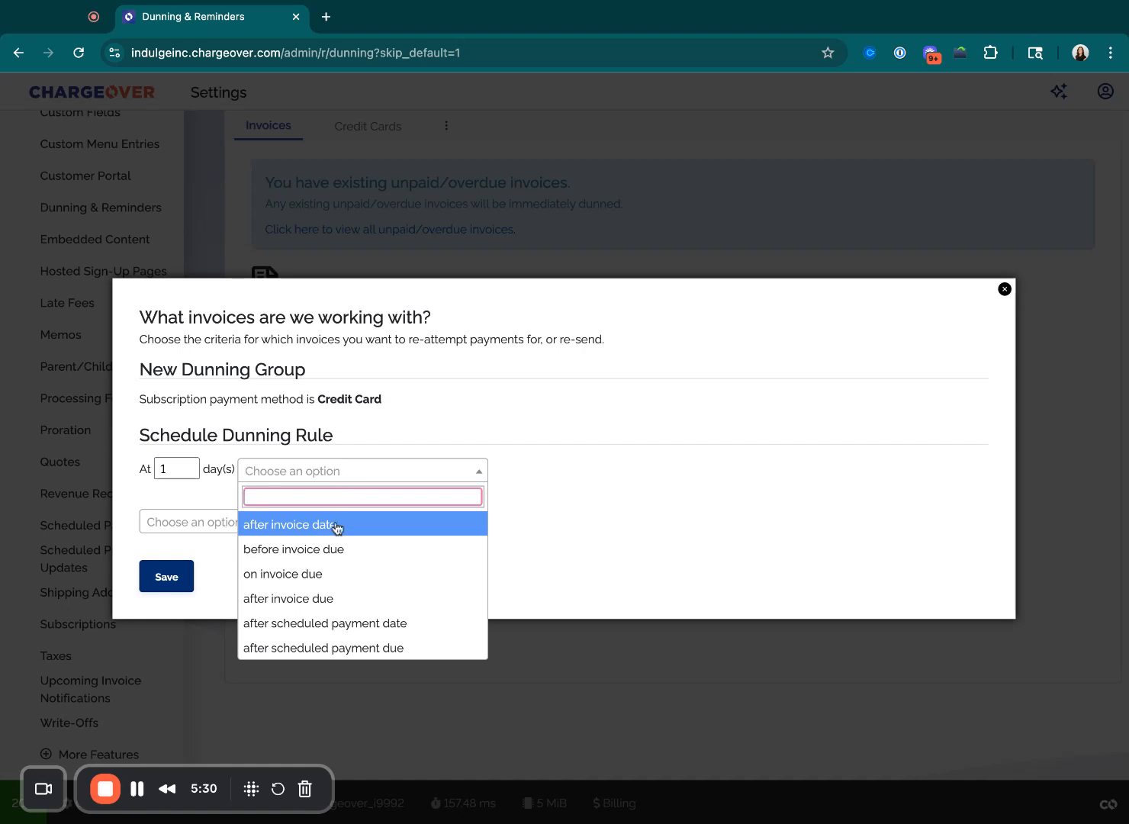
click(332, 599)
click(232, 524)
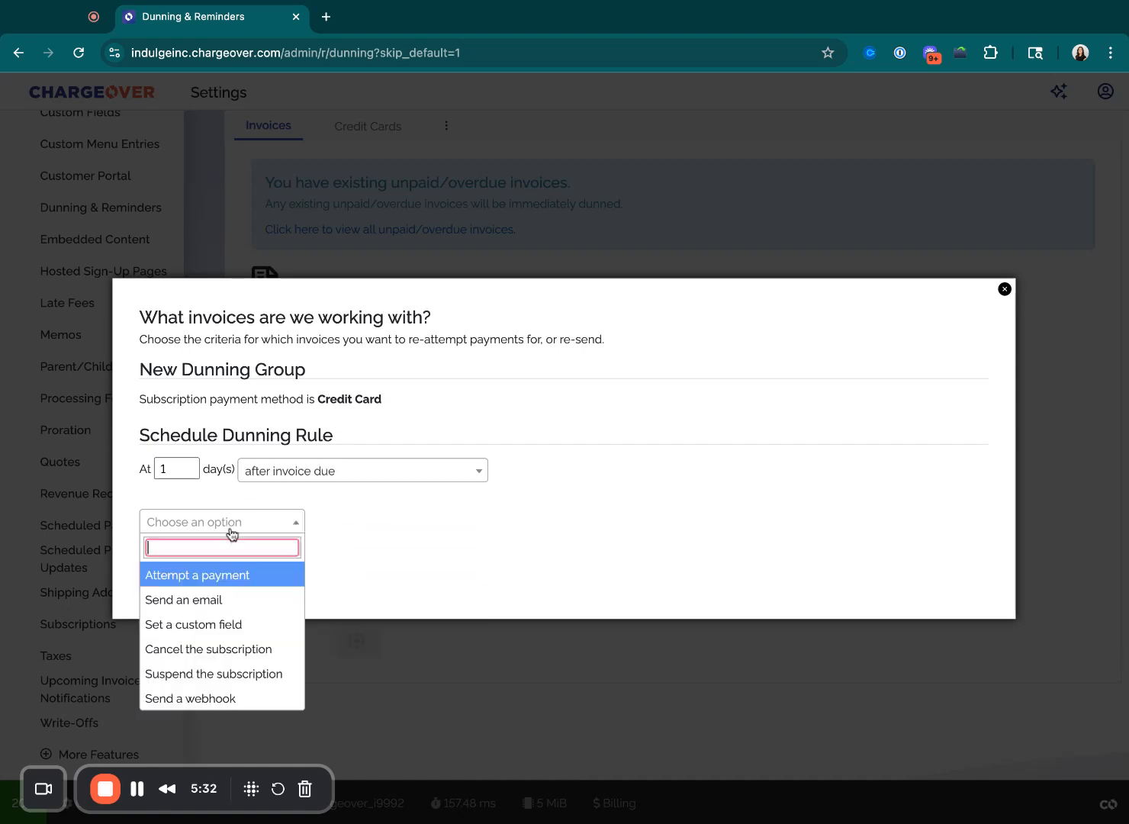
click(238, 576)
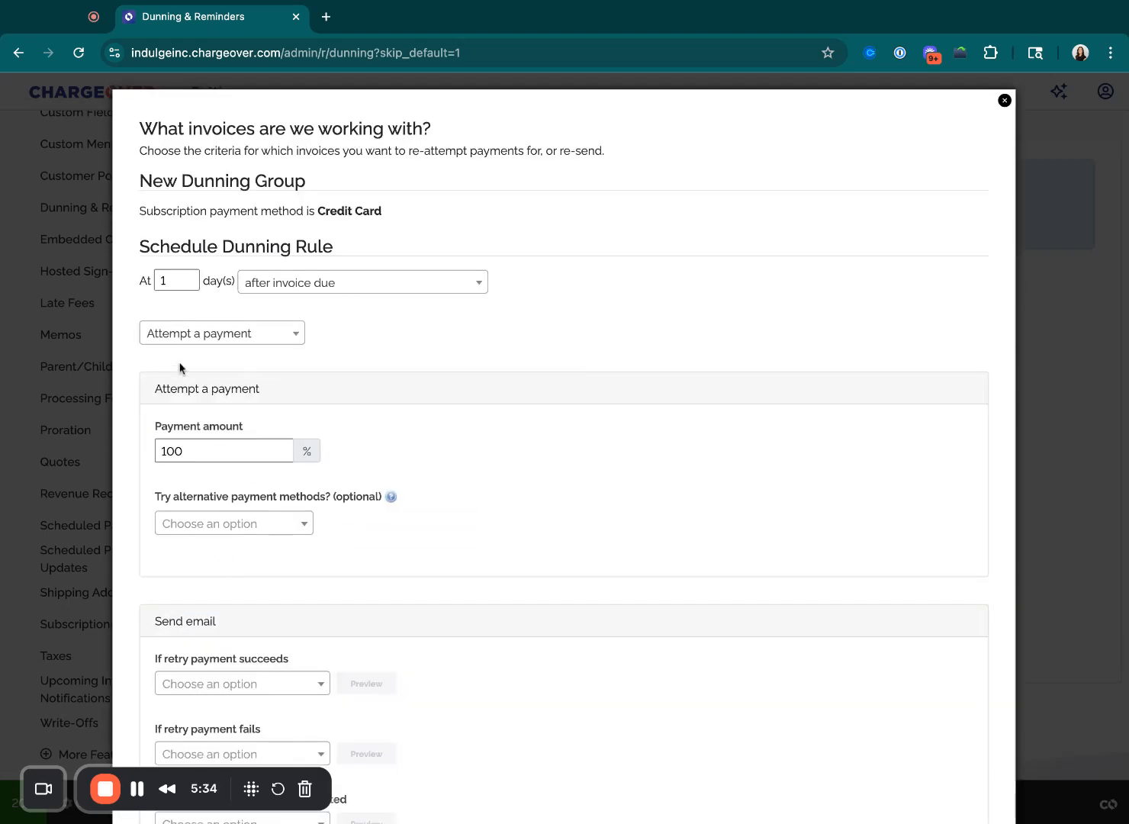
- Examine the rule's payment amount, alternative payment method choices and the email settings for retry outcomes
double_click(199, 449)
click(421, 381)
scroll(435, 483, down, 3)
click(279, 370)
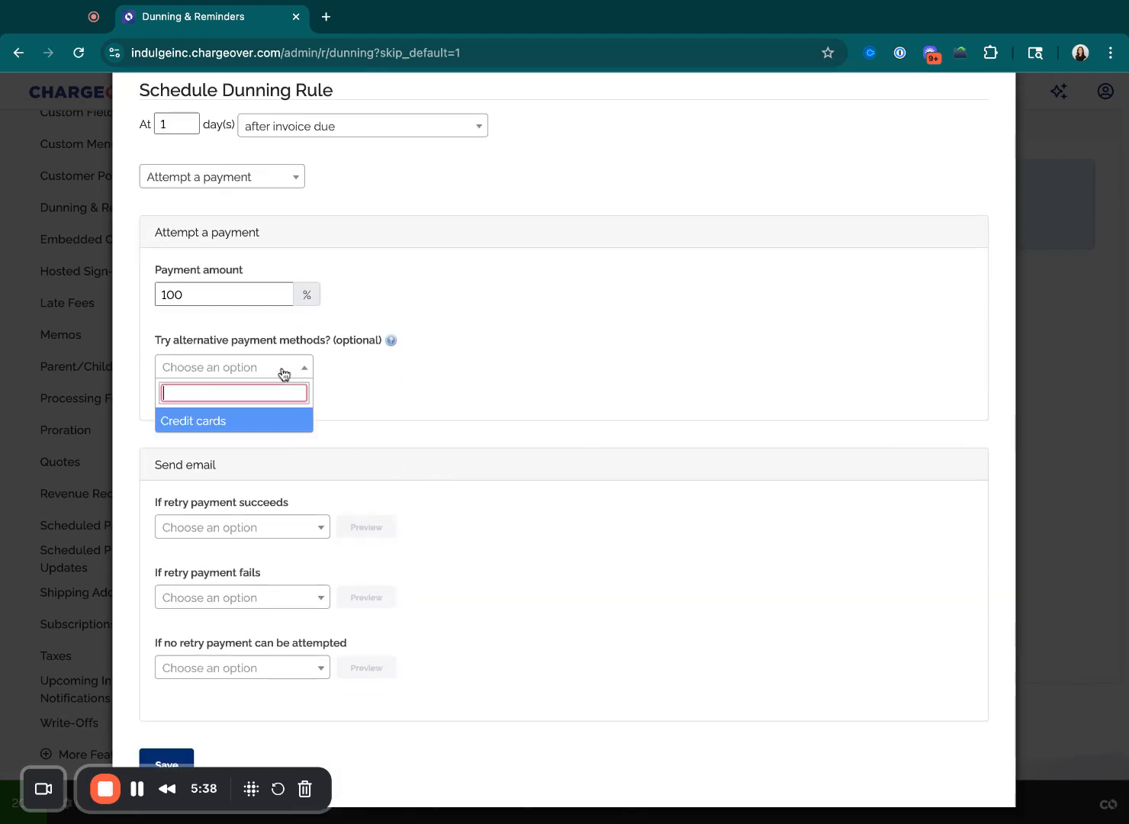
click(371, 381)
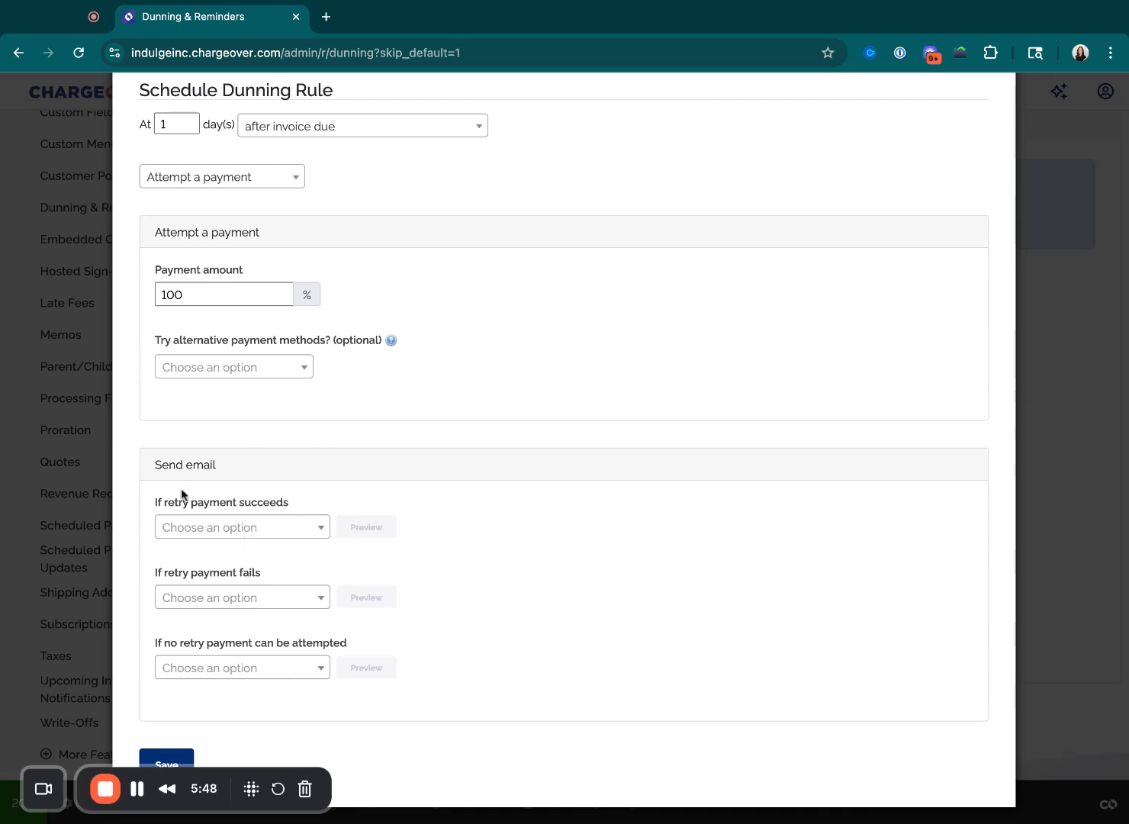
triple_click(156, 464)
click(155, 463)
triple_click(157, 501)
click(156, 501)
- Assign the Payment receipt email to retry success, Payment failed to retry failure and Invoice past due to no retry, and save the rule
click(260, 528)
scroll(279, 663, down, 3)
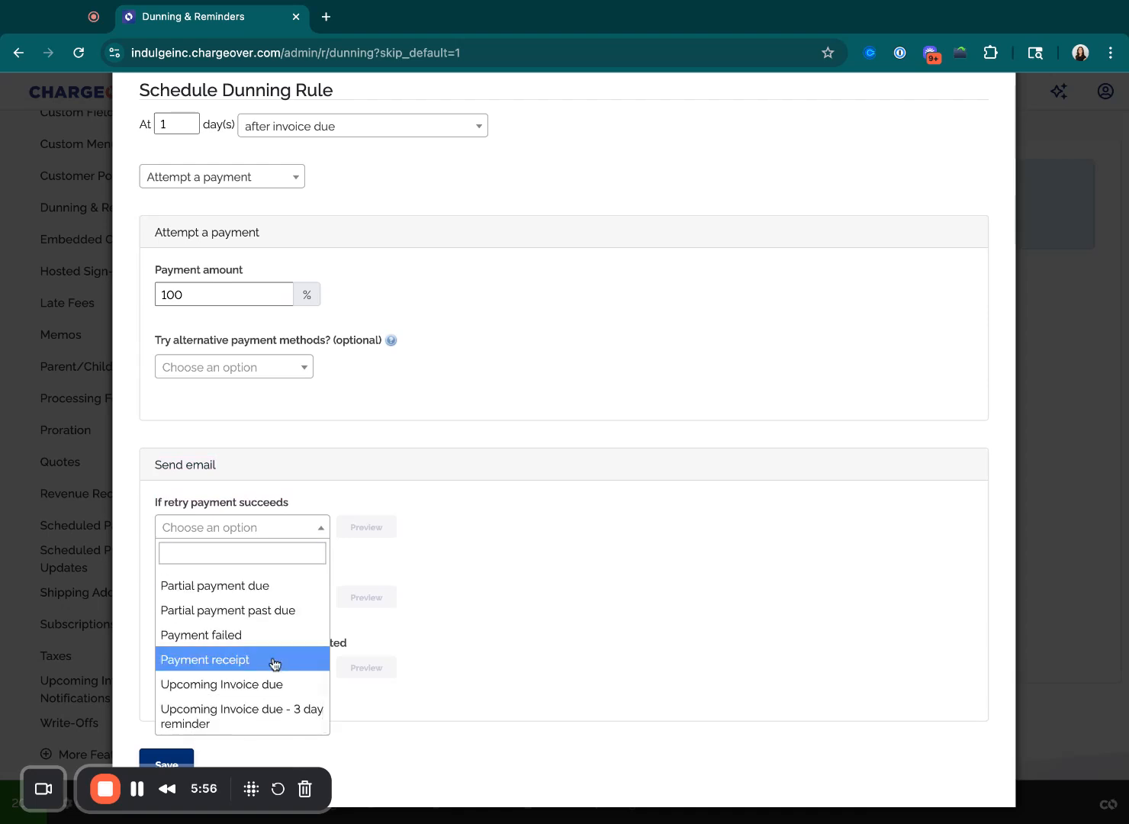
click(279, 661)
click(259, 601)
scroll(271, 751, down, 3)
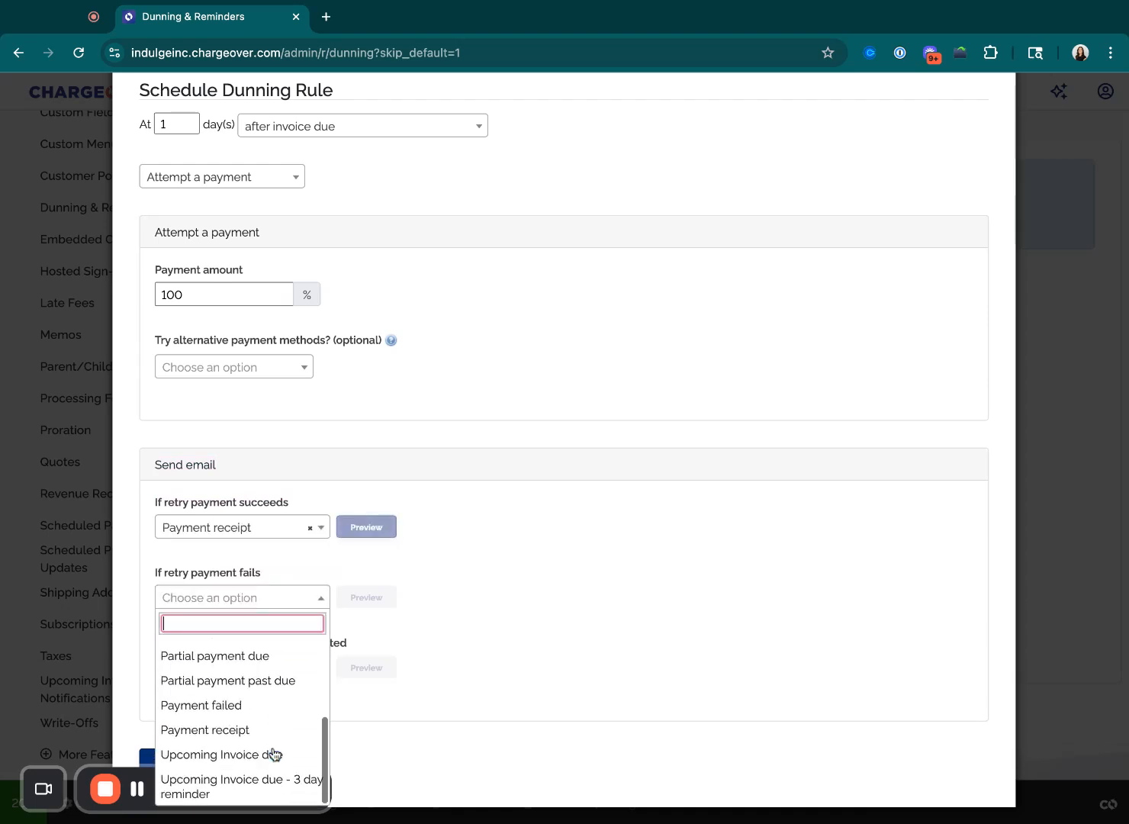
click(244, 713)
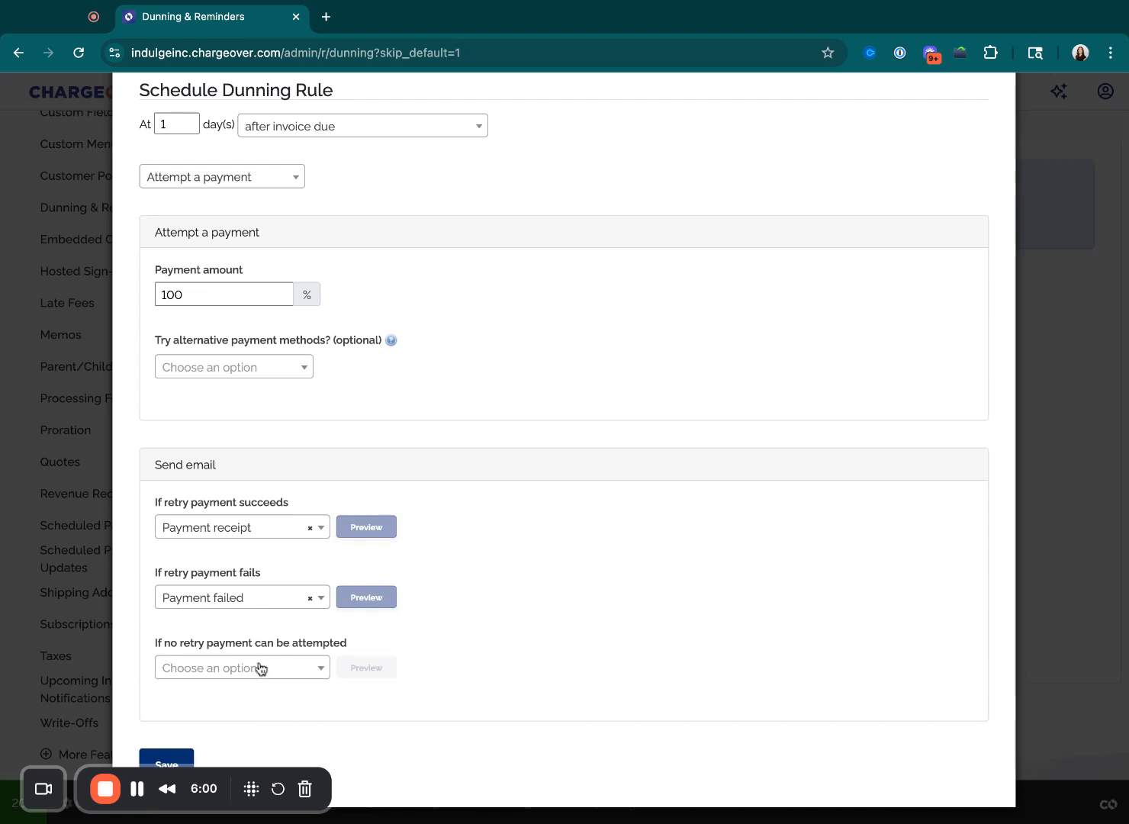
click(272, 666)
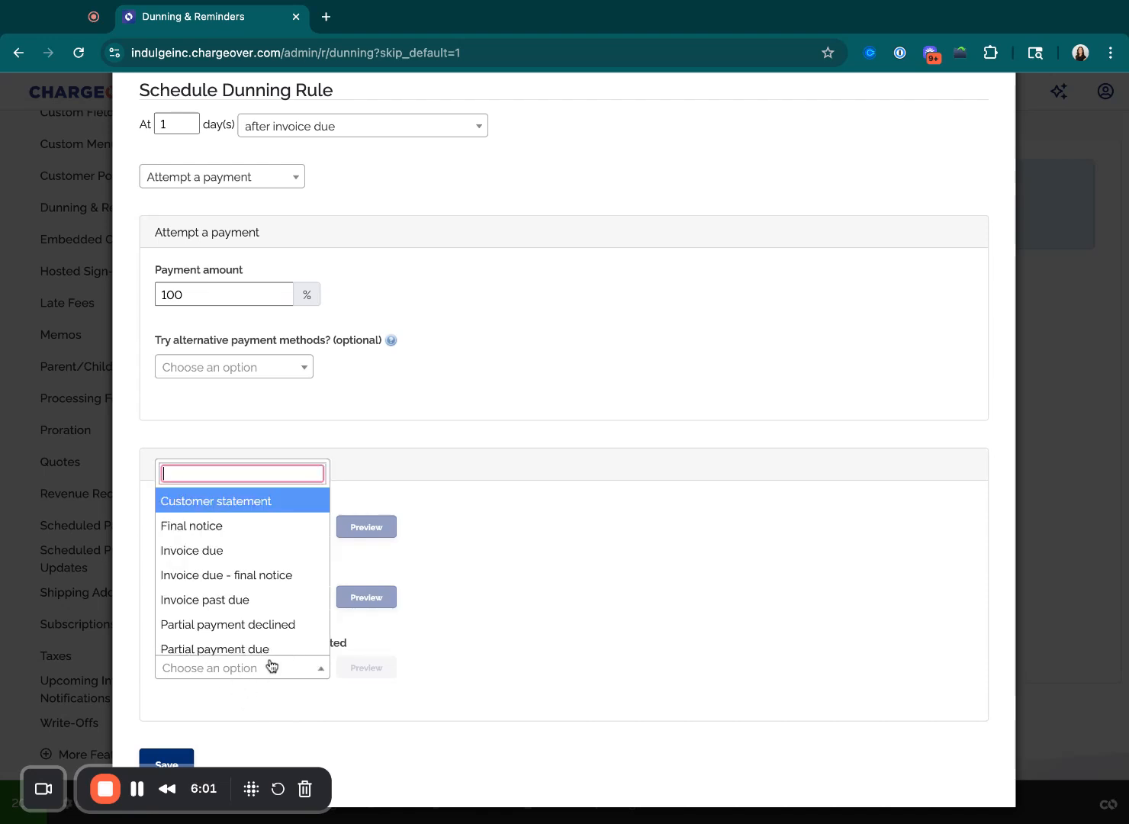
click(244, 597)
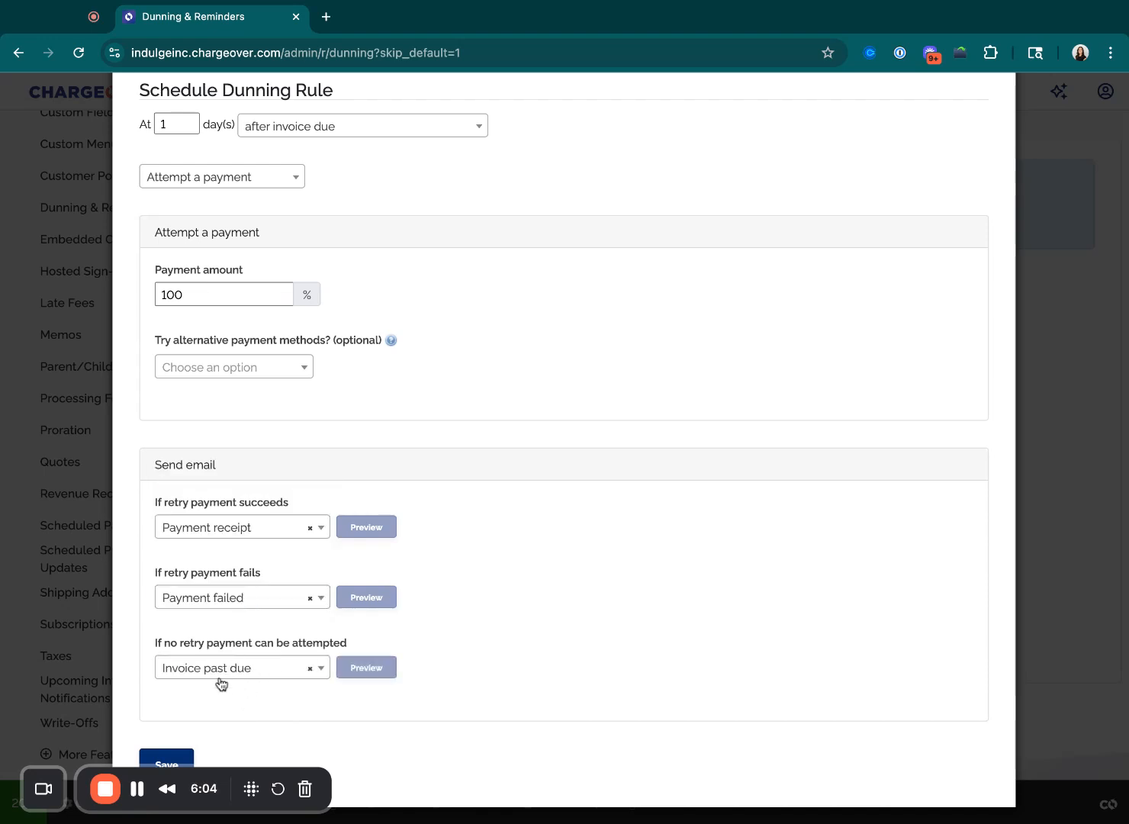
click(167, 760)
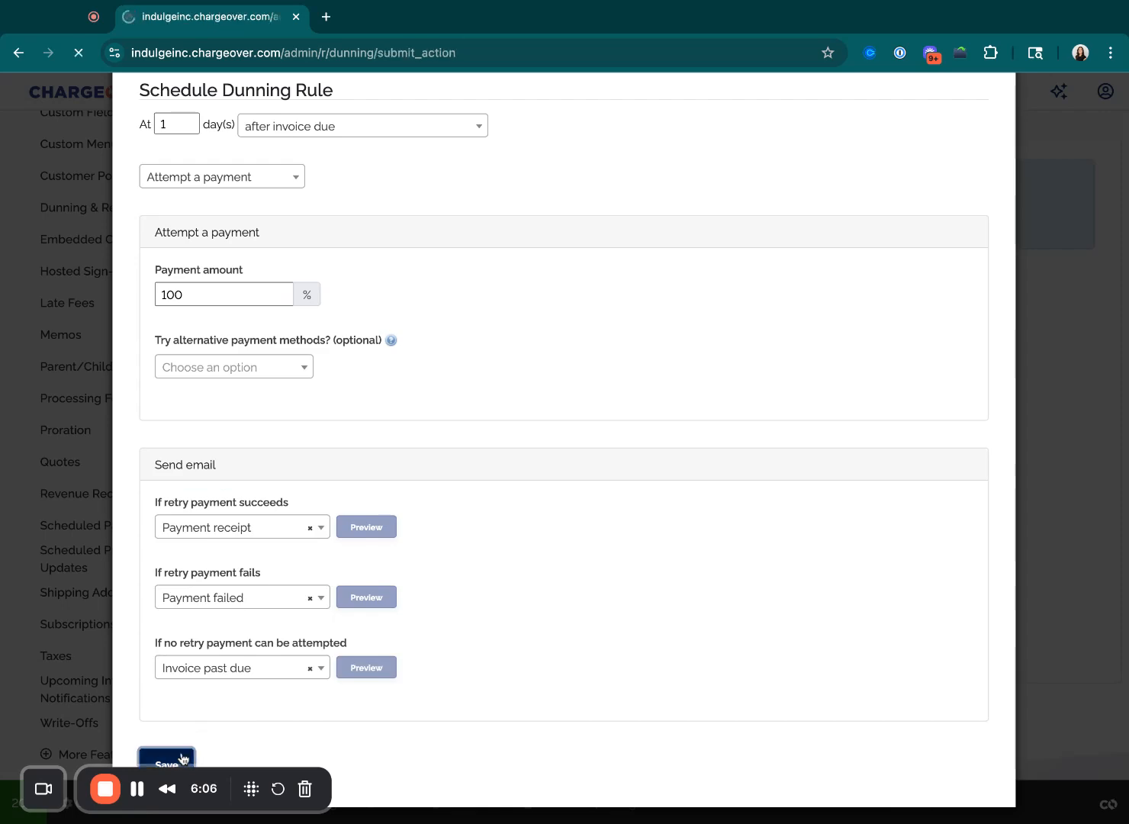
- Add a second rule to the Credit Card group that attempts a payment 7 days after invoice due, and save it
scroll(451, 629, down, 7)
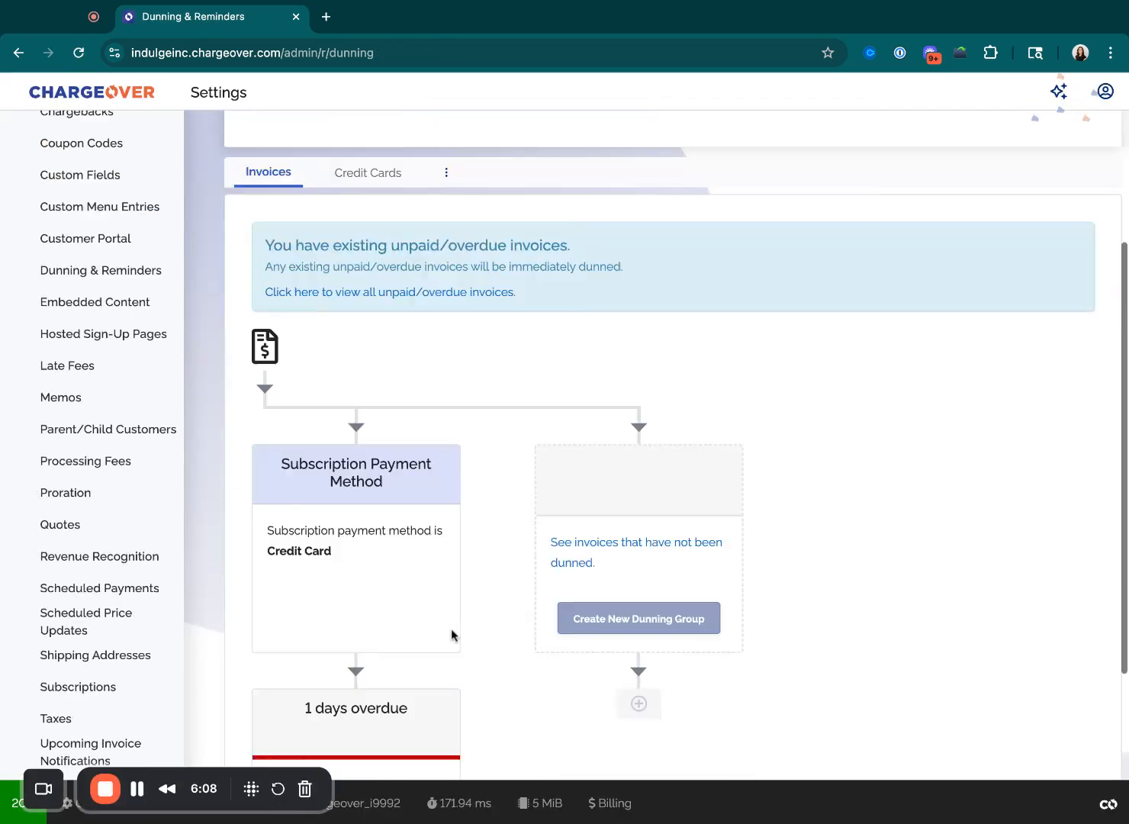
click(356, 750)
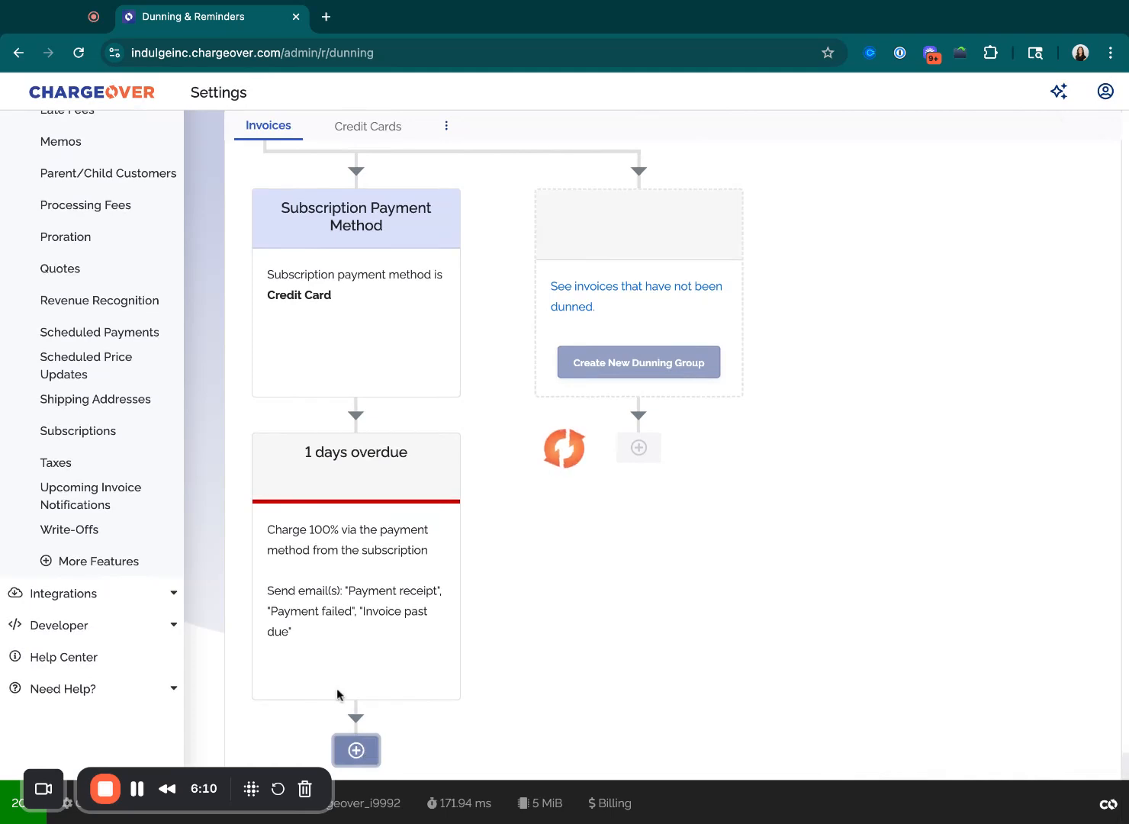
click(290, 408)
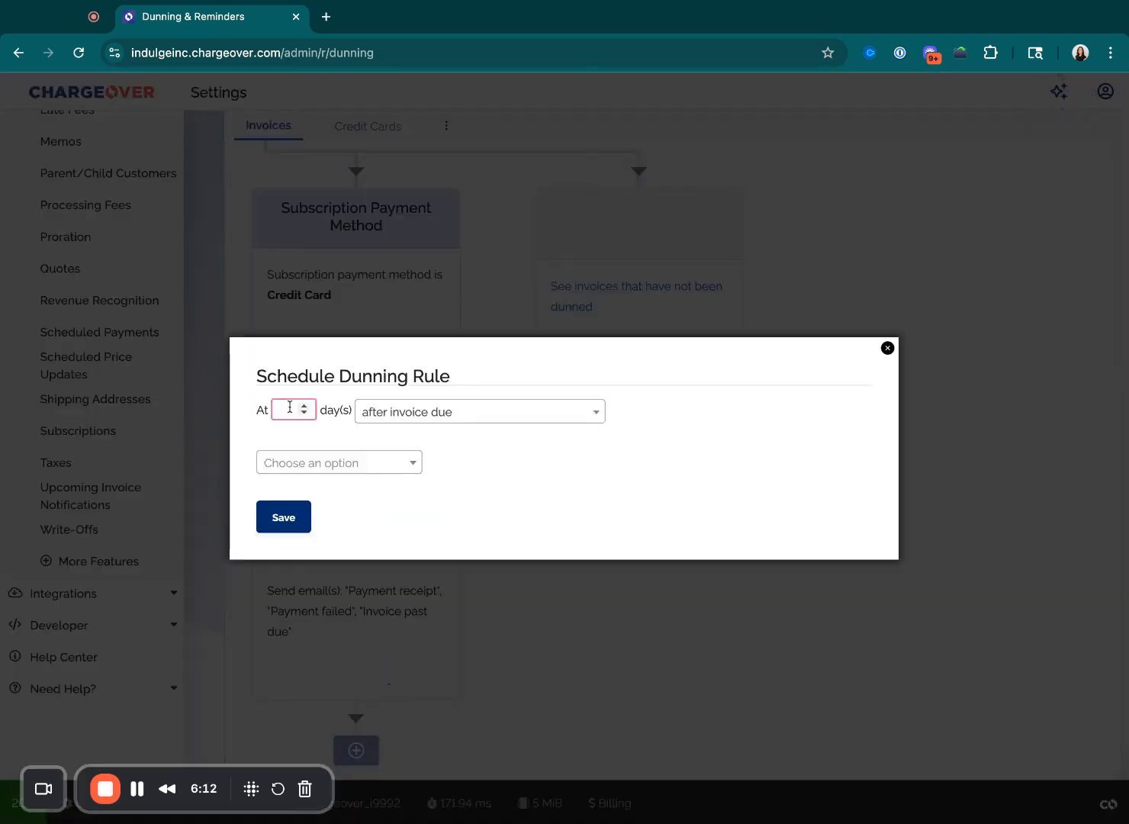
text(7)
click(397, 464)
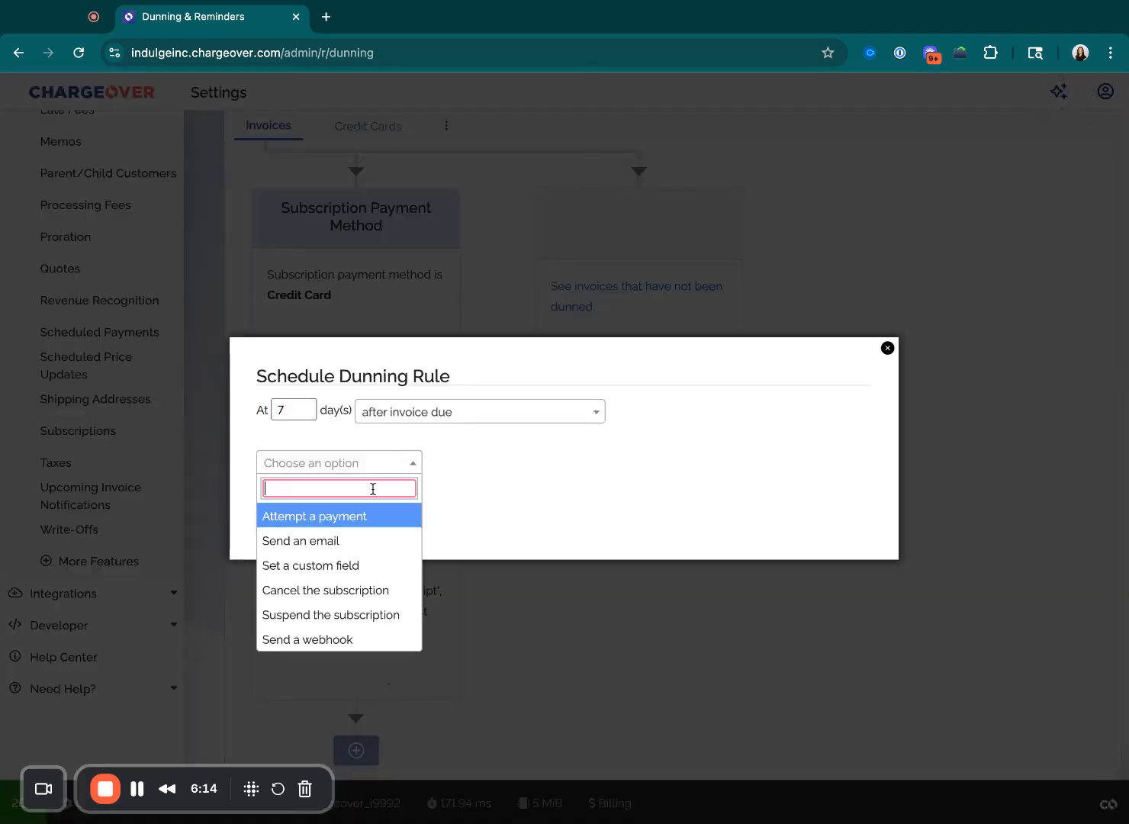
click(366, 513)
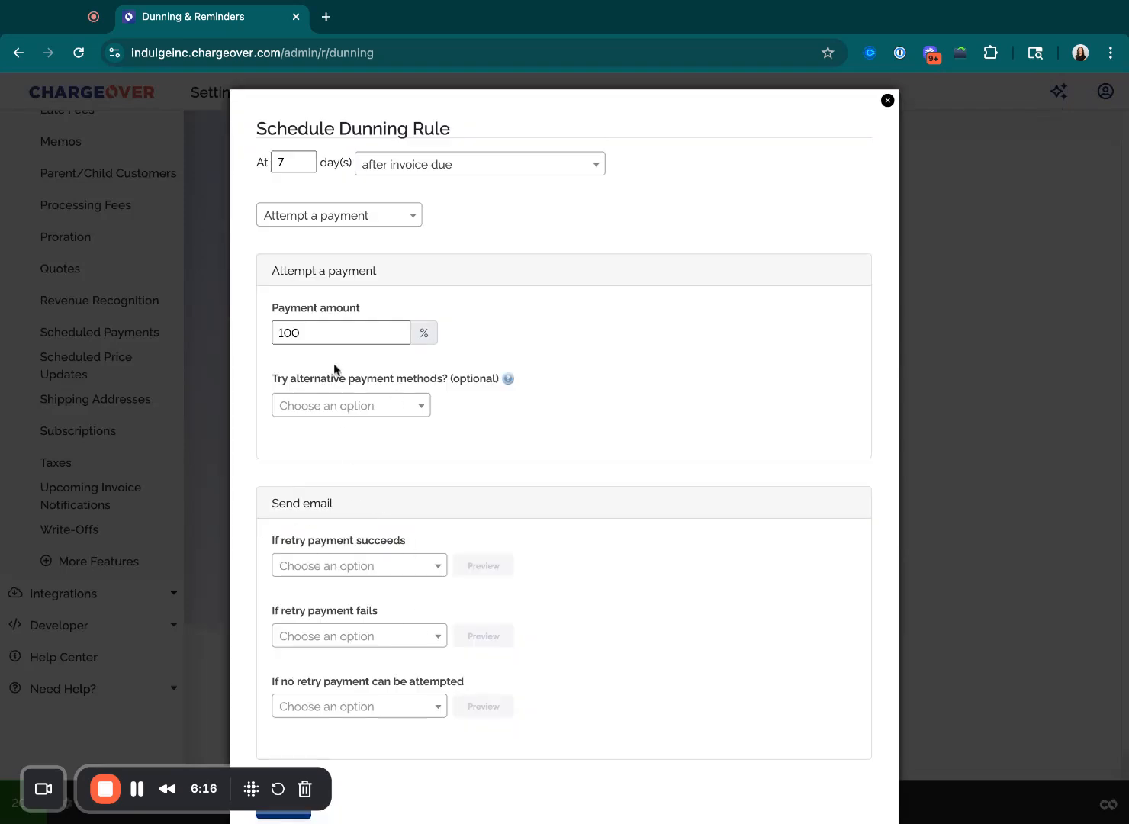
scroll(425, 755, down, 1)
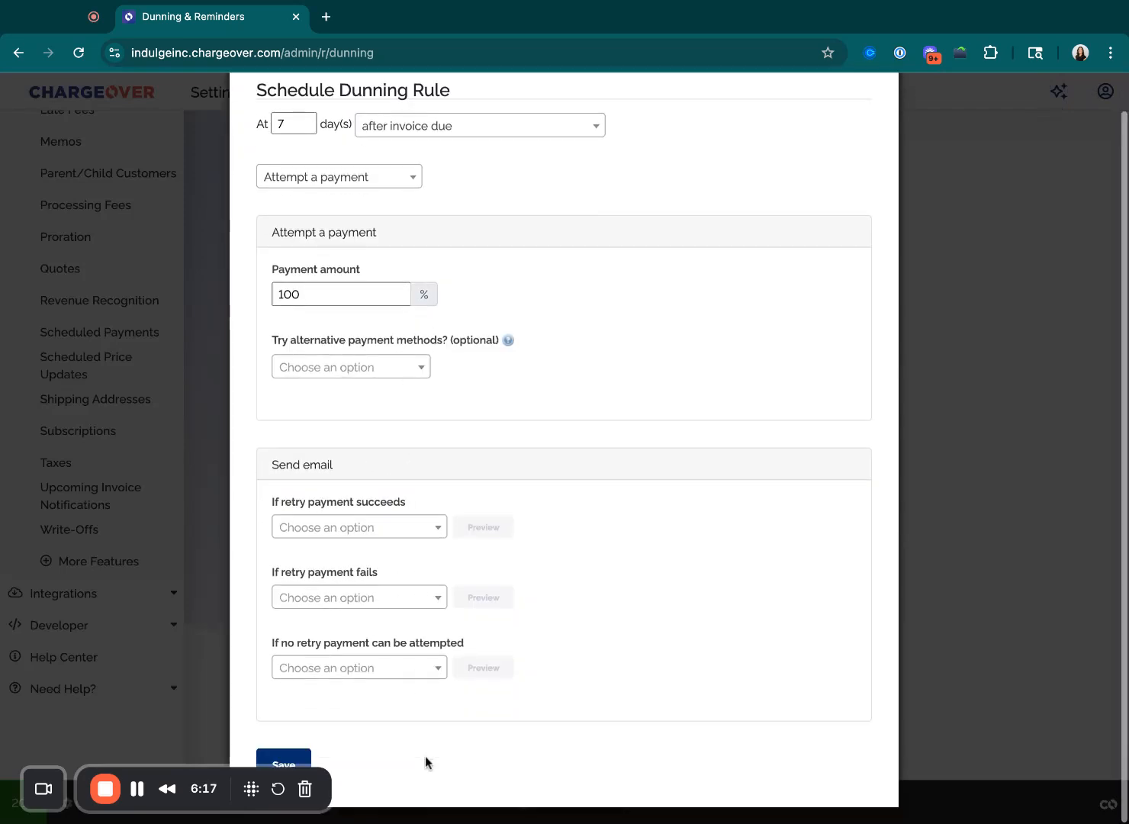
click(300, 759)
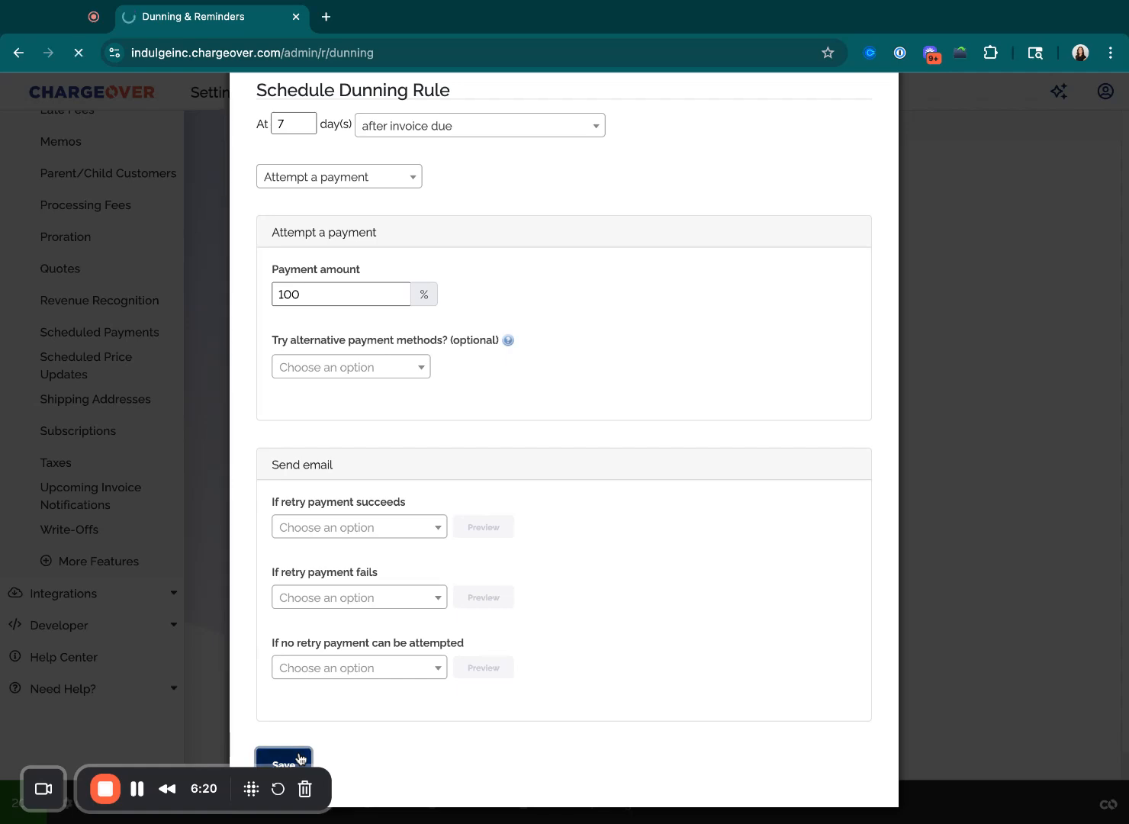
scroll(385, 632, down, 10)
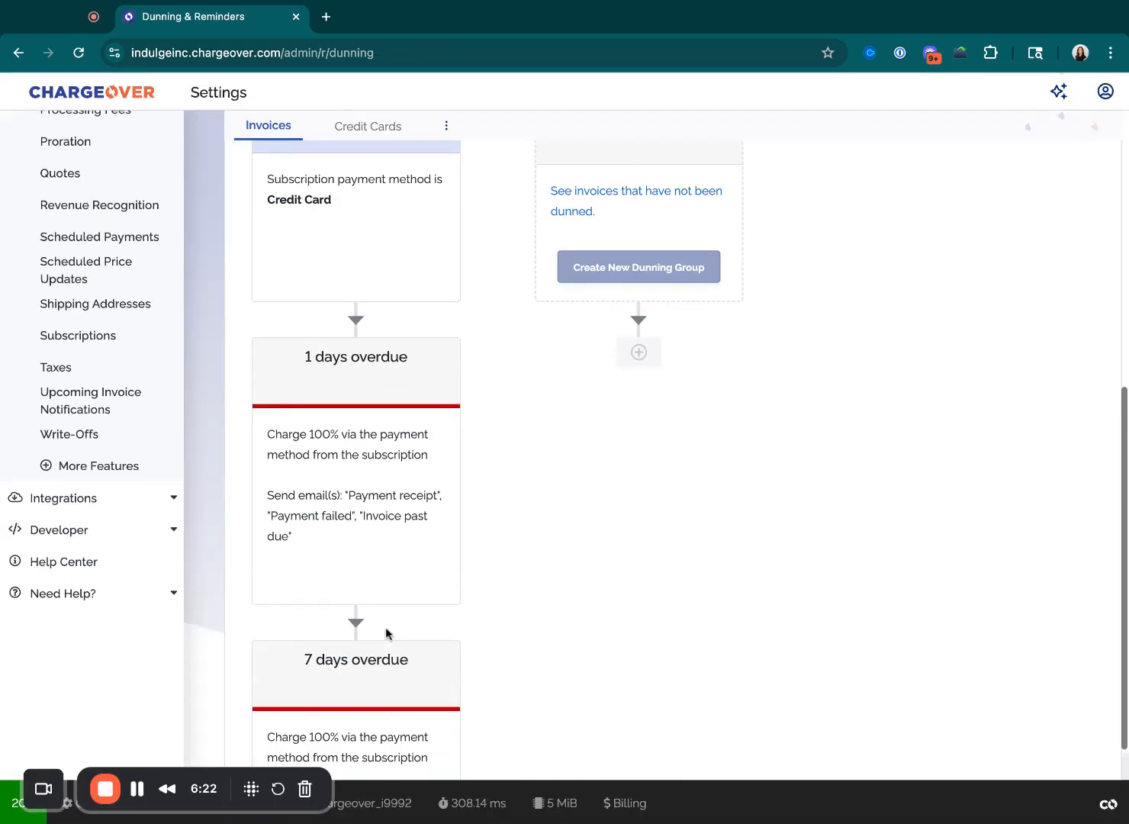
- Add a rule to the Credit Card group that sends the Invoice due - final notice email 30 days after invoice due, and save it
click(355, 749)
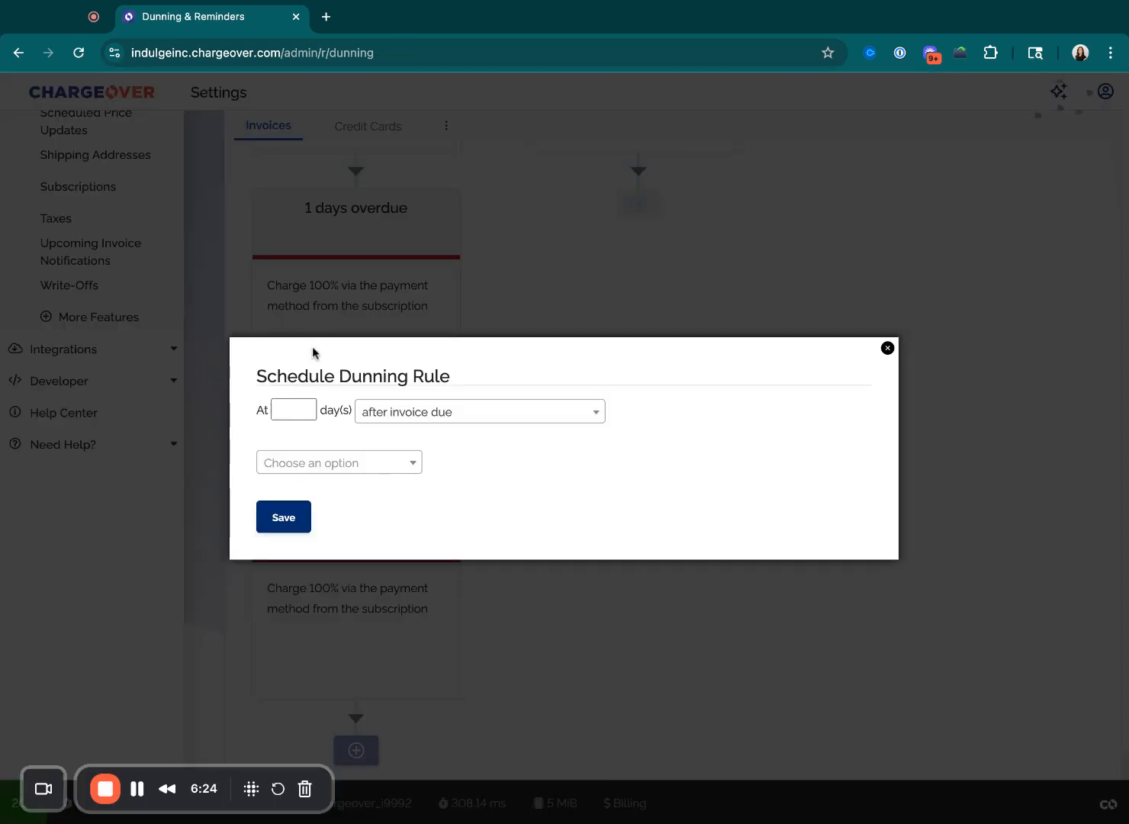
click(290, 409)
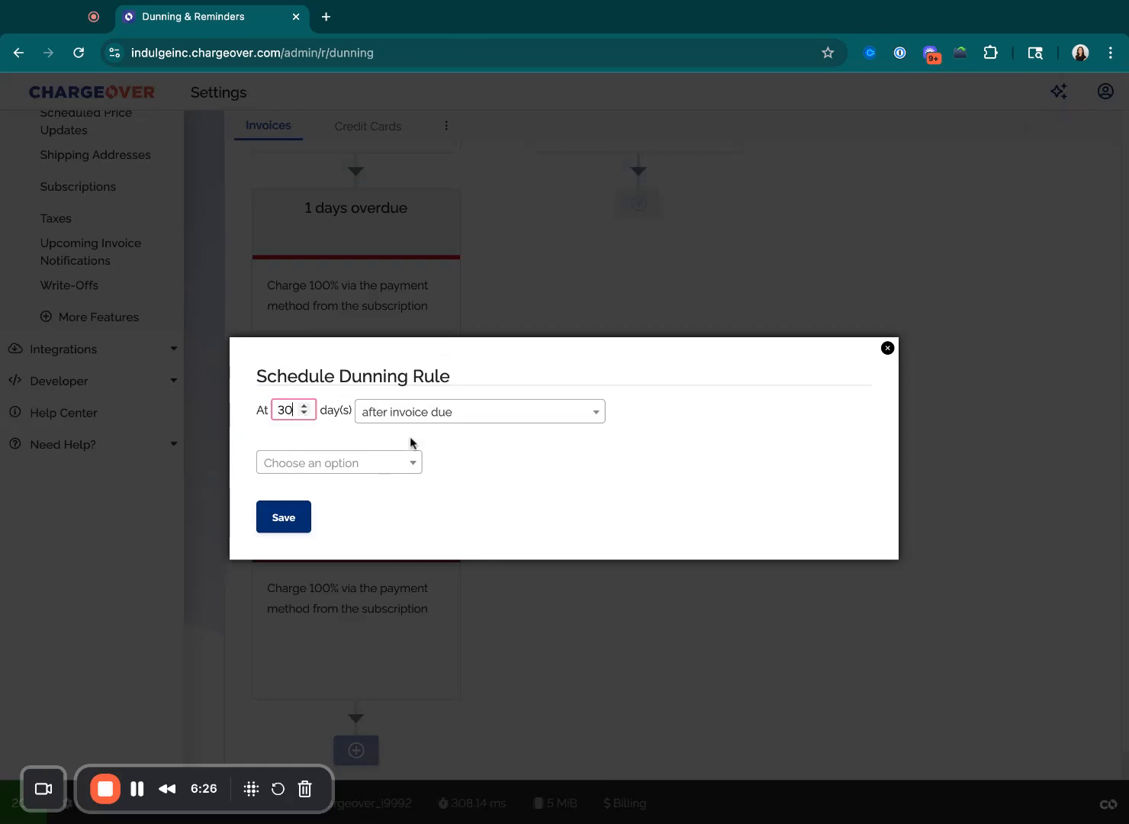
text(30)
click(359, 467)
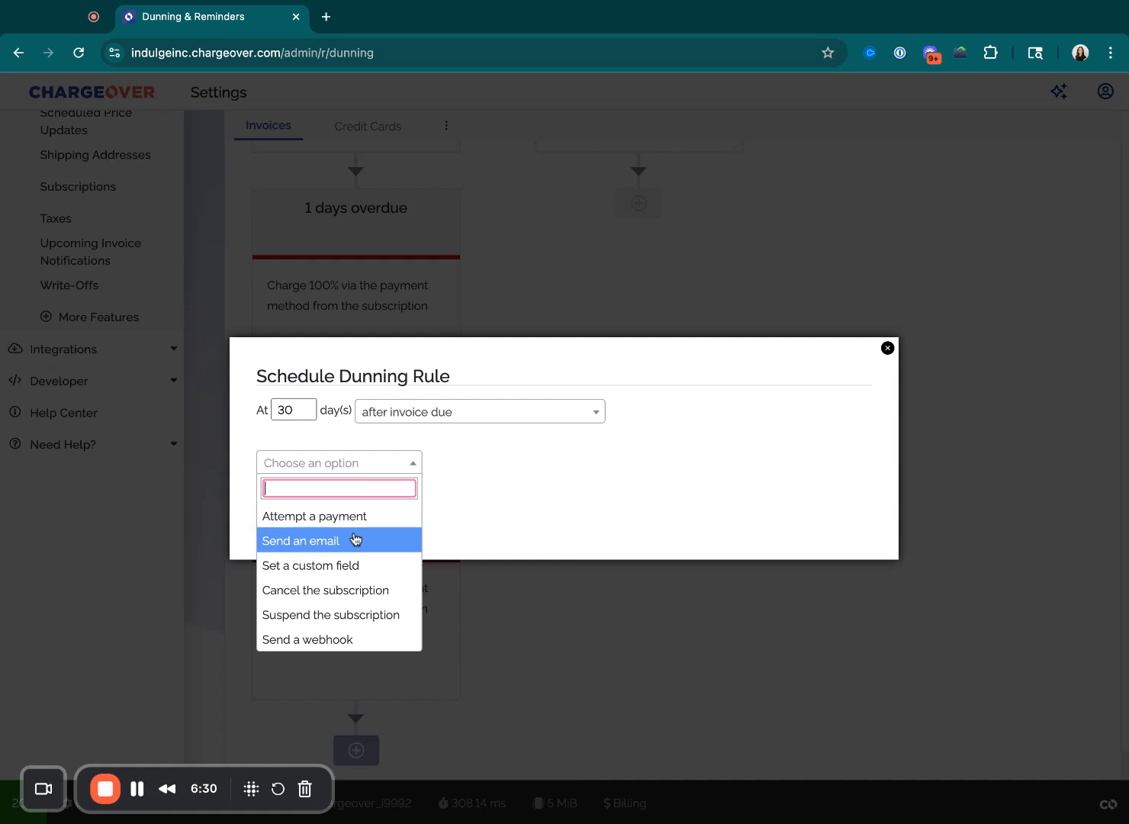
click(355, 539)
click(356, 503)
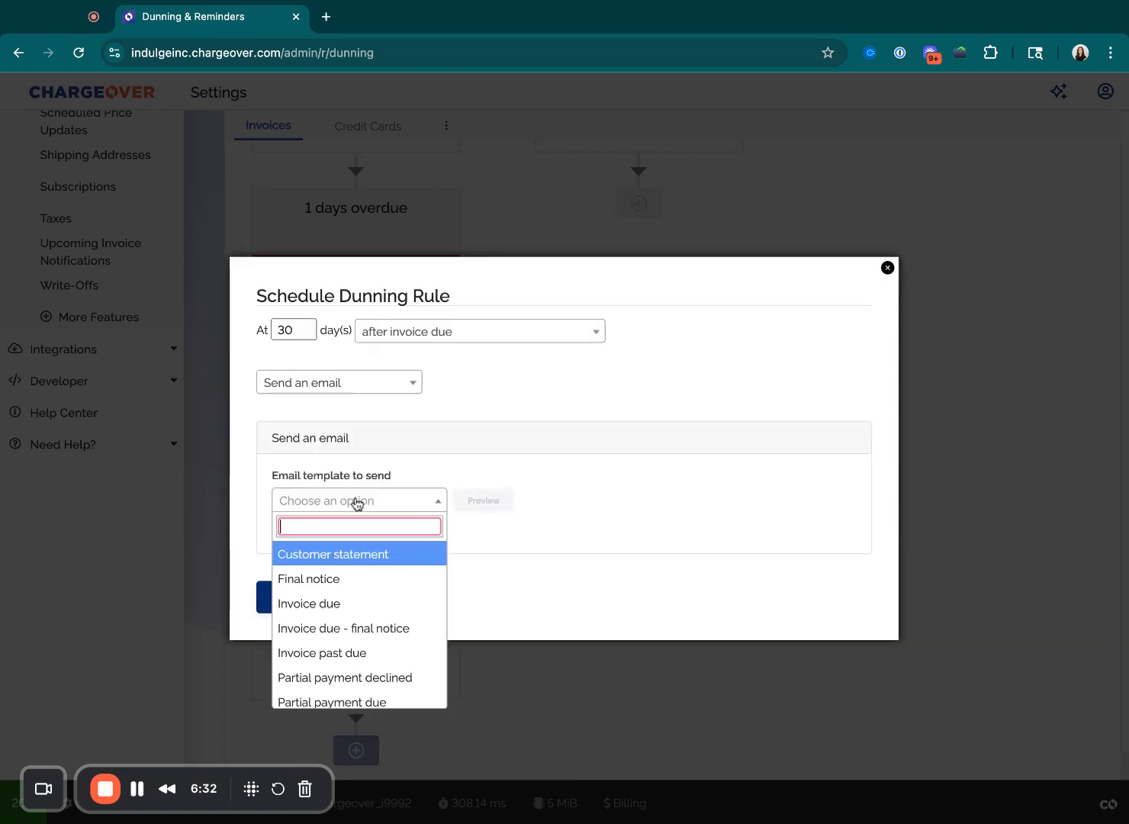
click(375, 628)
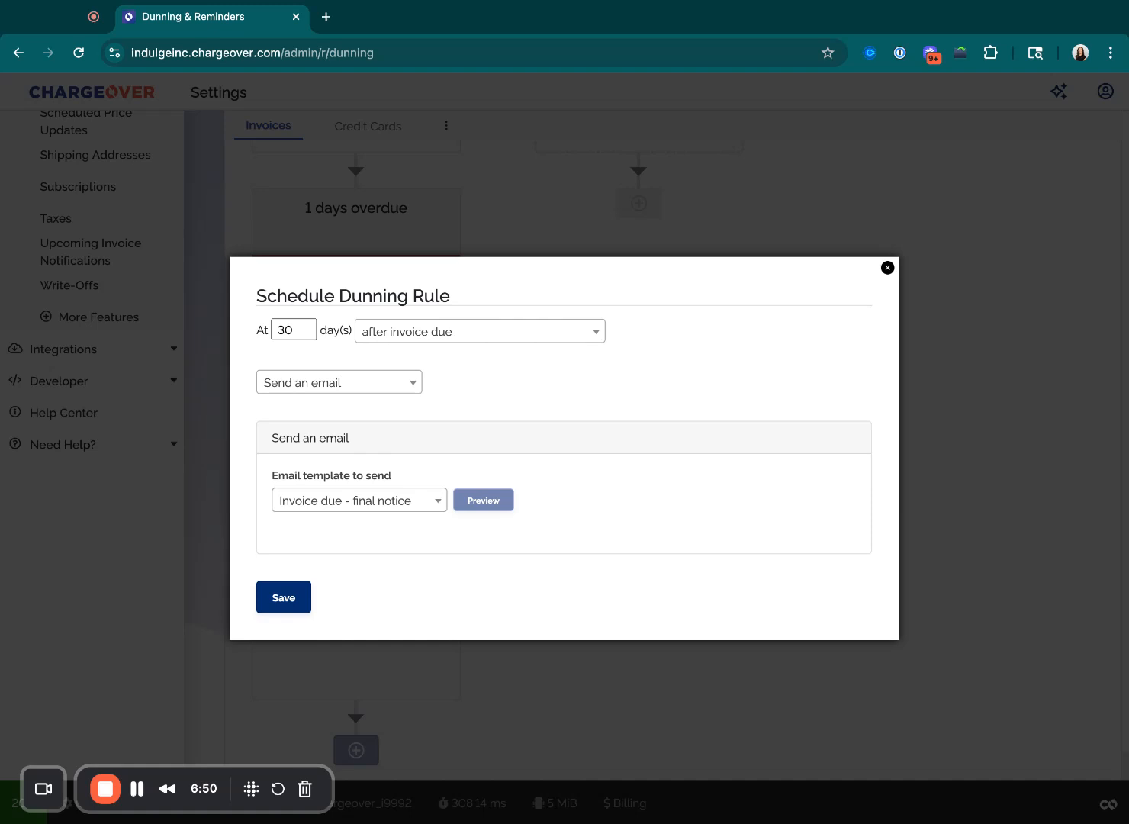
click(279, 602)
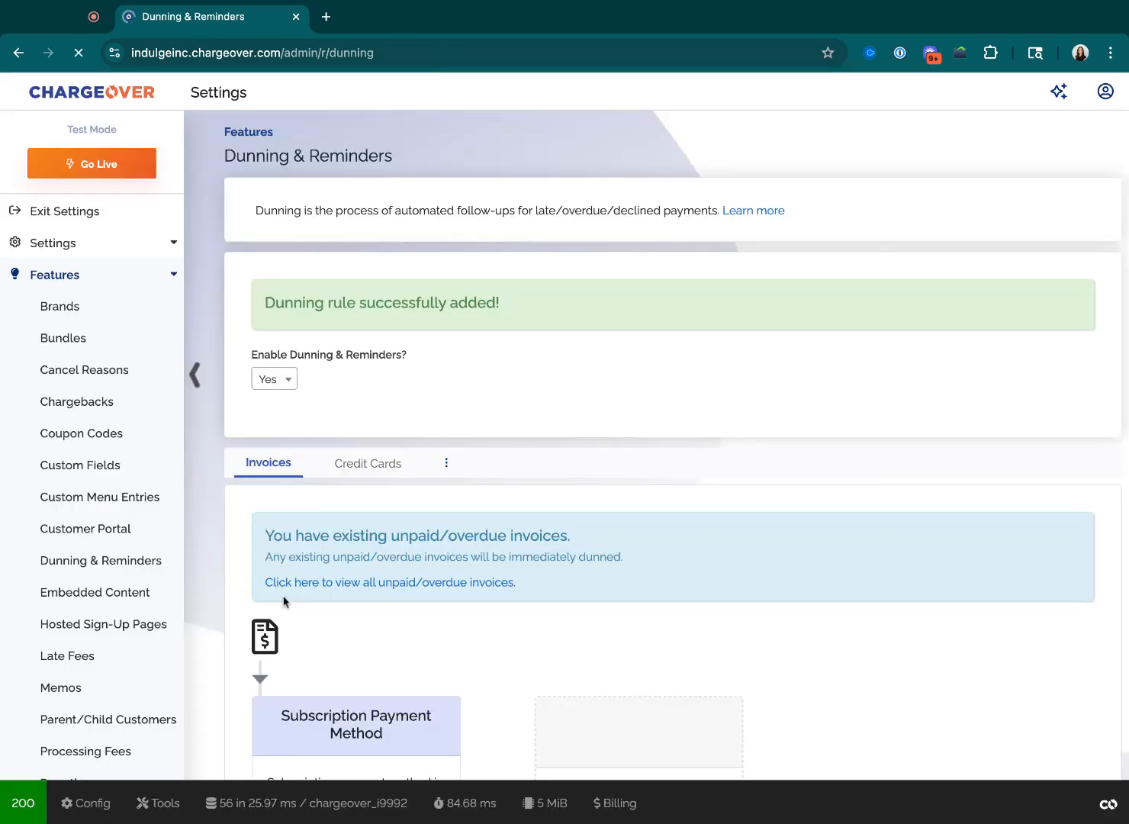
- Add a rule to the Credit Card group that cancels the subscription 31 days after invoice due, and save it
scroll(453, 596, down, 10)
scroll(452, 594, down, 5)
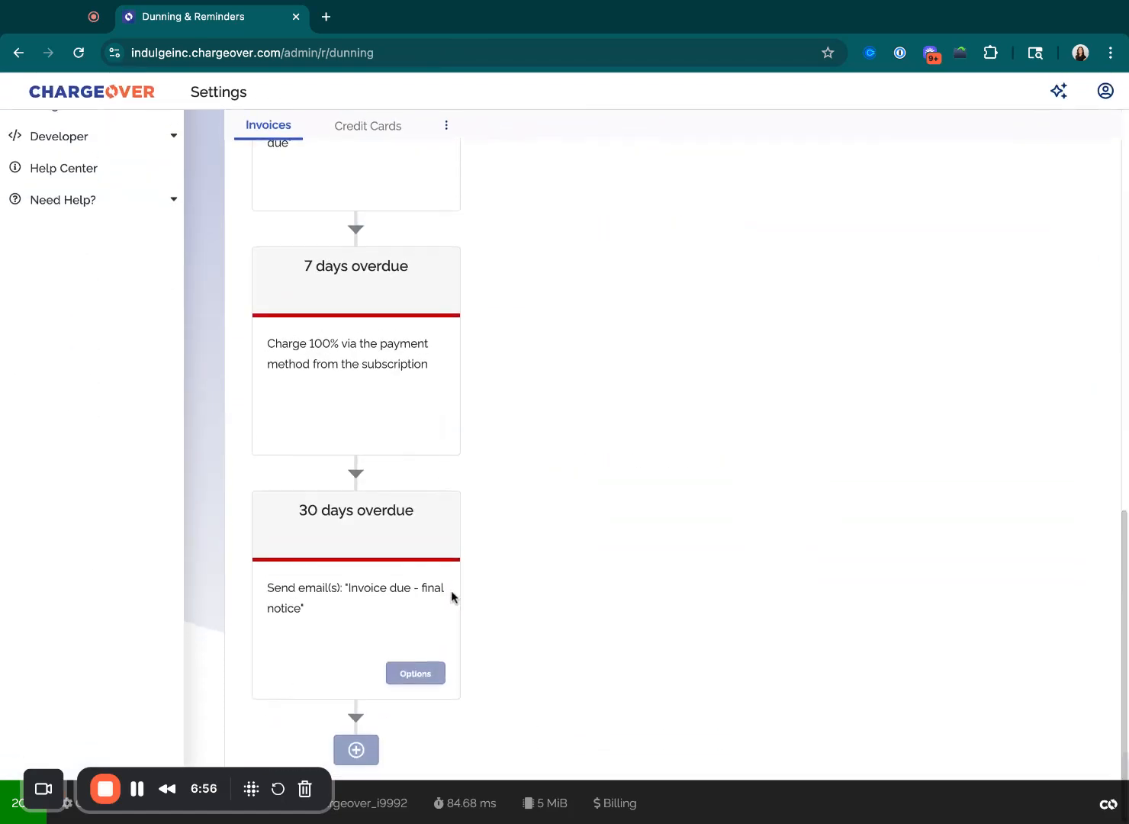
click(362, 752)
click(291, 408)
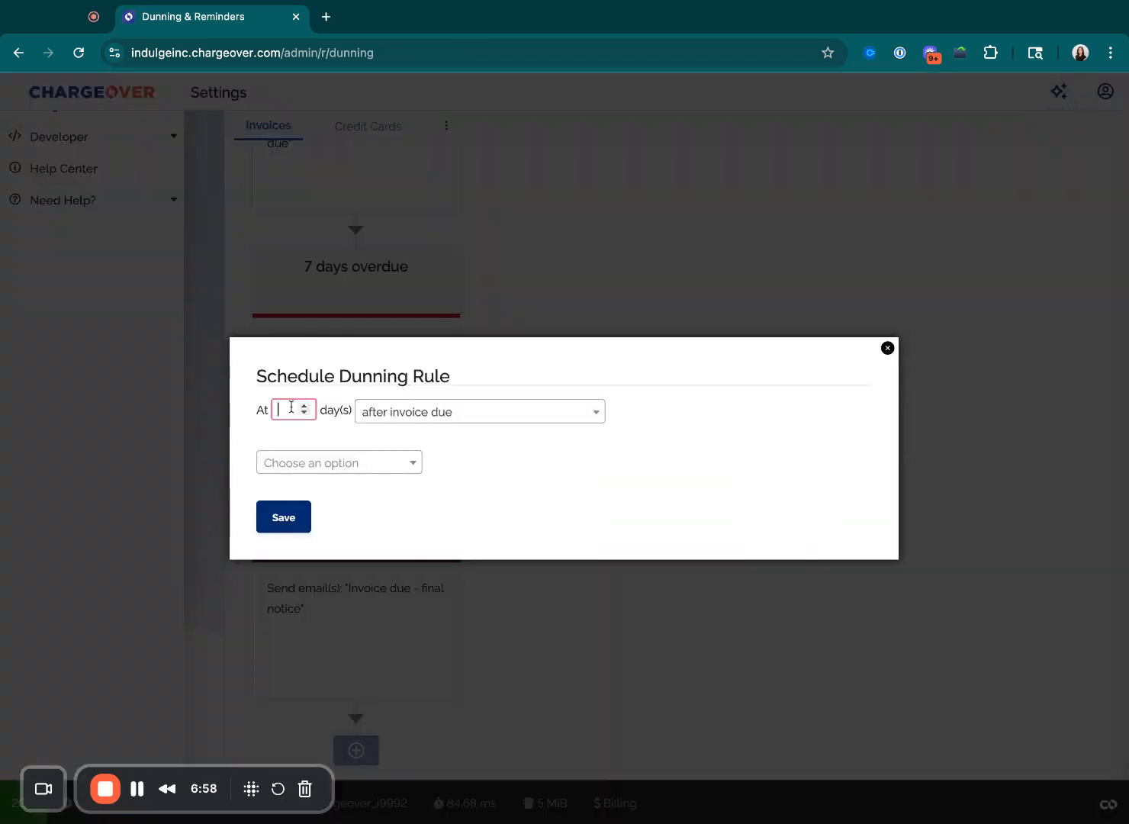
click(546, 441)
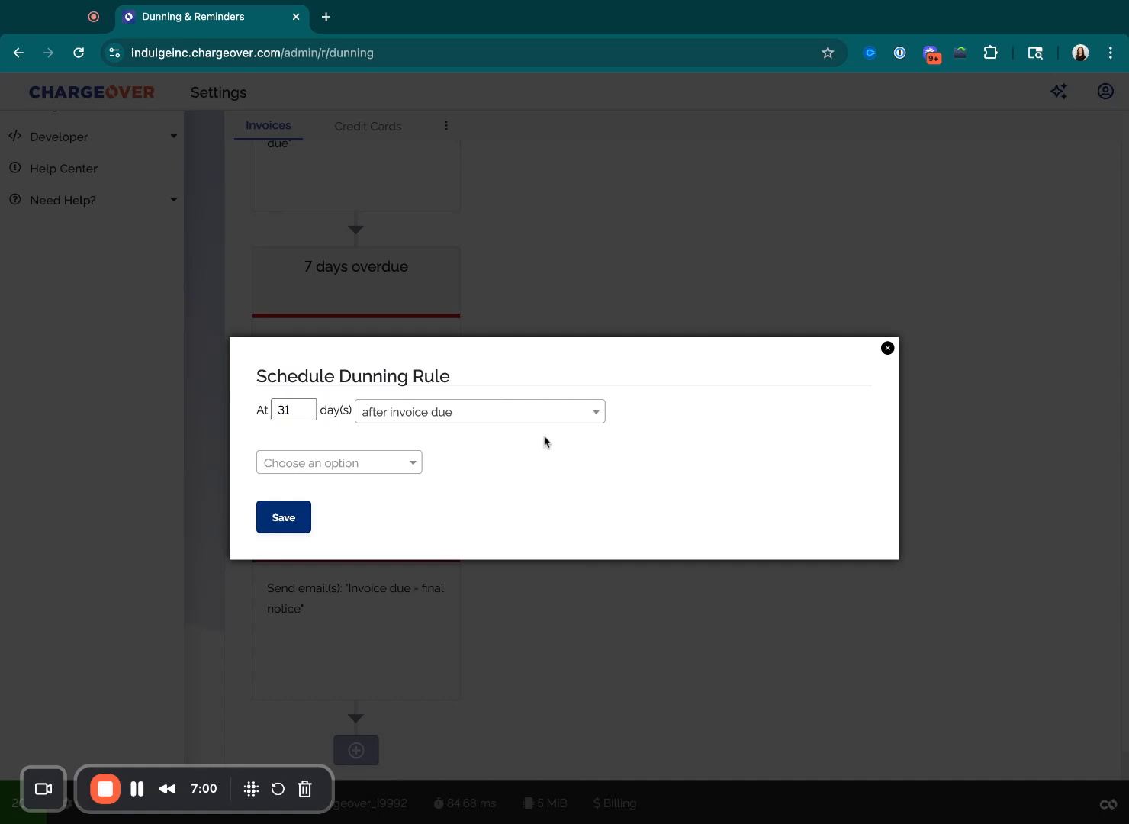
click(386, 463)
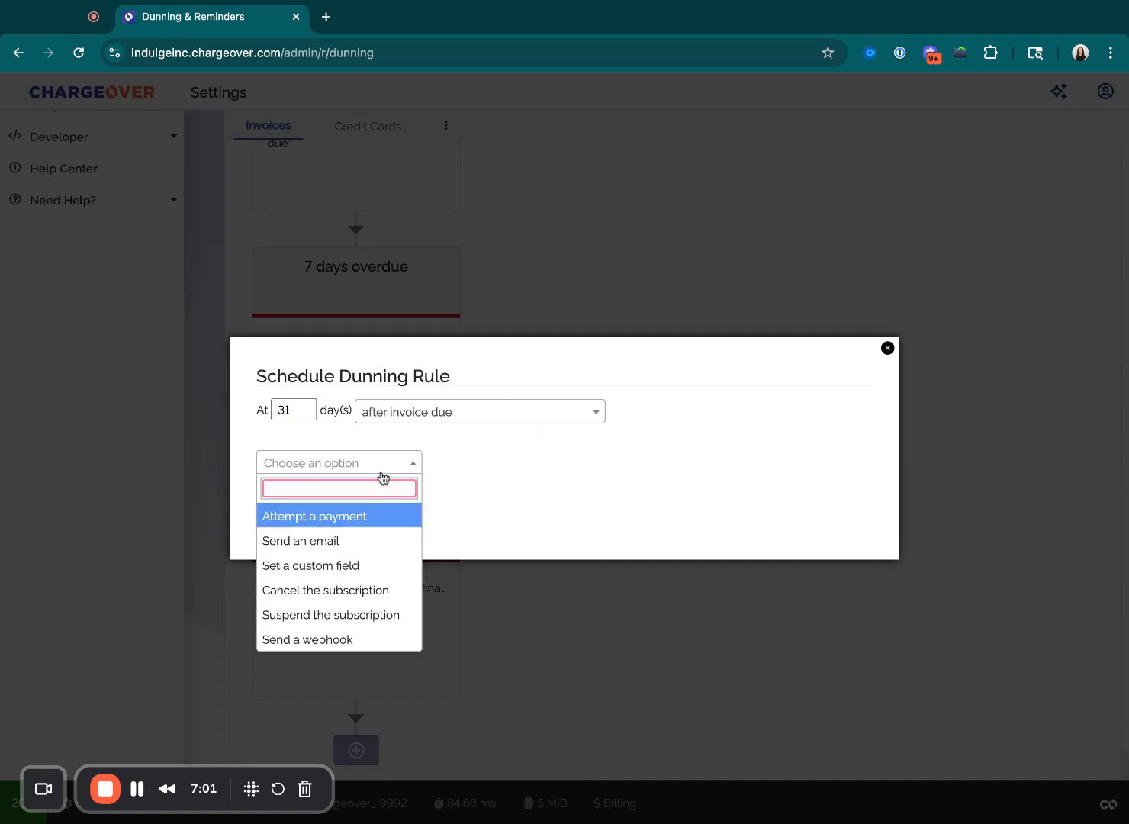
click(347, 590)
click(290, 603)
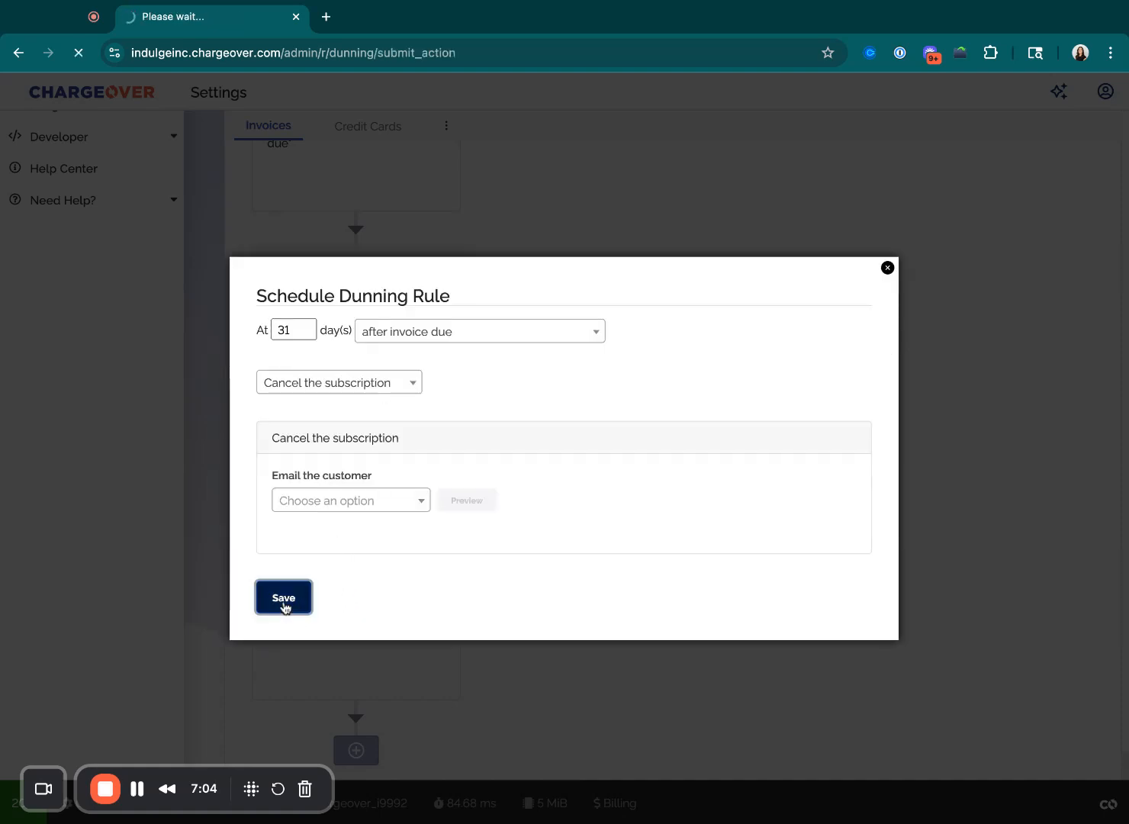
- Edit the 31 days overdue cancellation rule so that Email the customer is Yes, and save it
scroll(405, 649, down, 15)
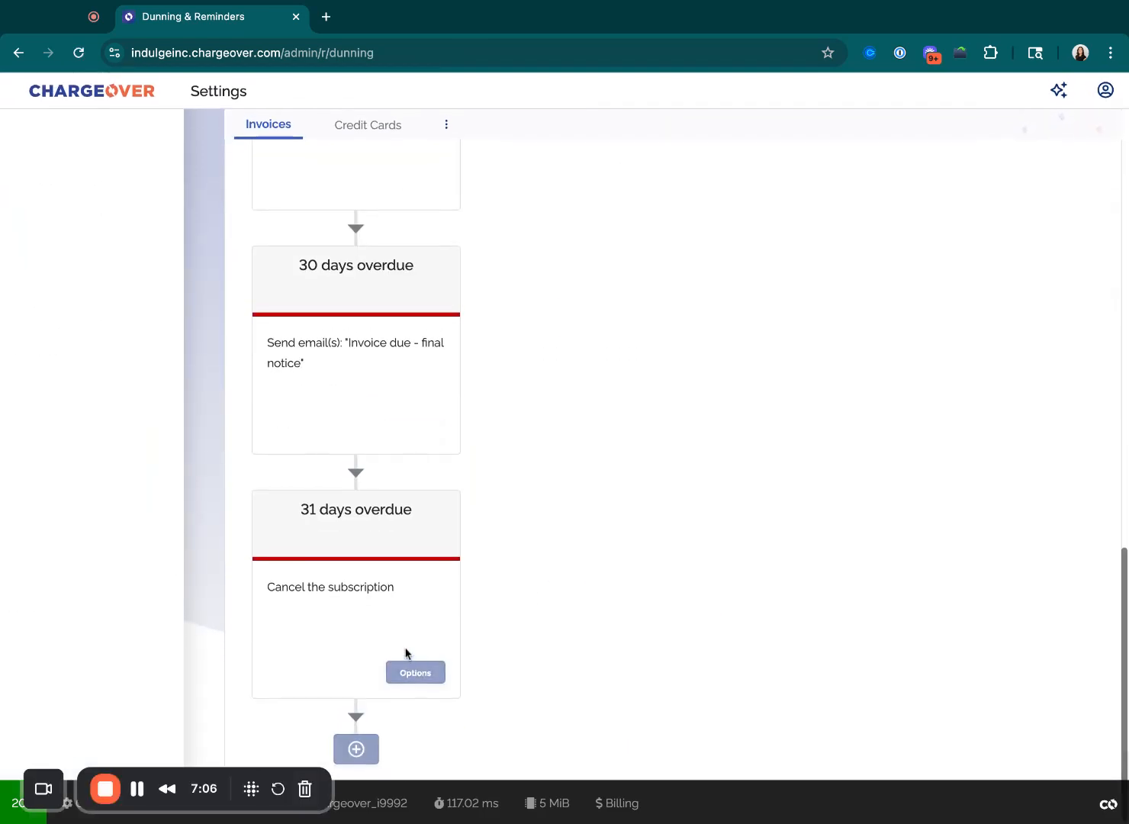
click(405, 669)
click(344, 526)
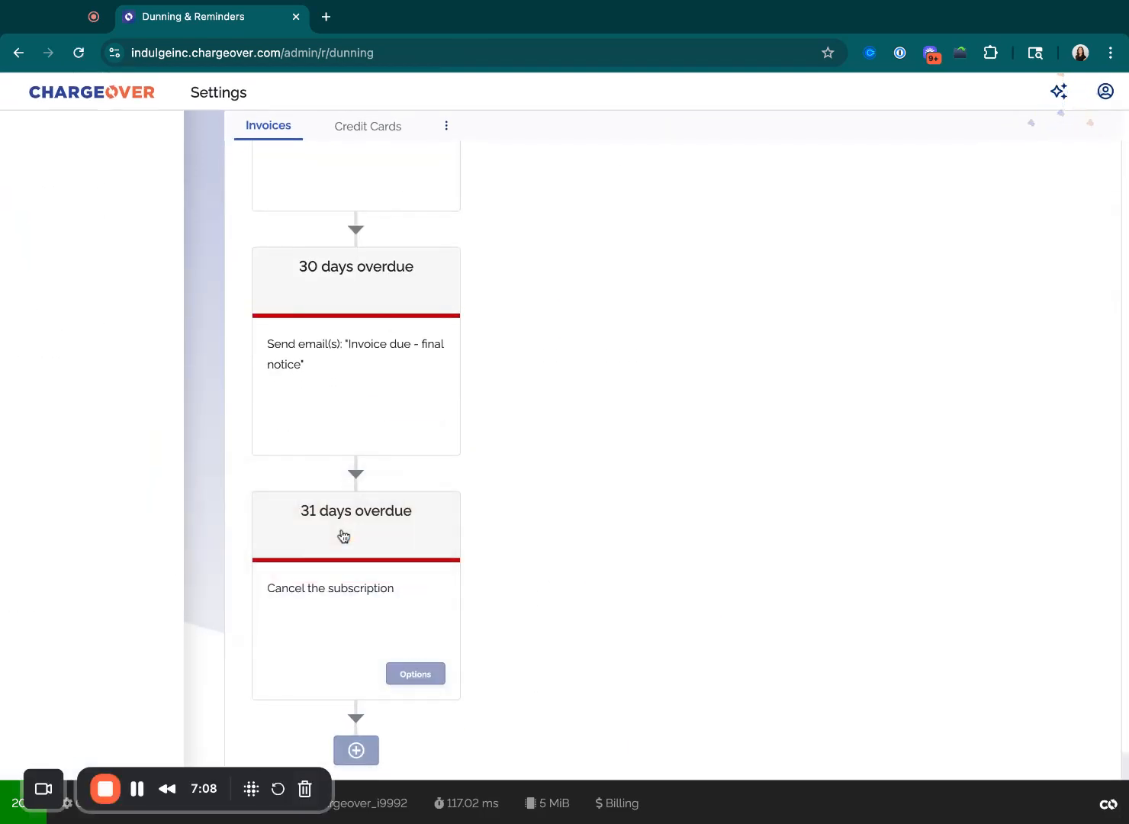
click(375, 501)
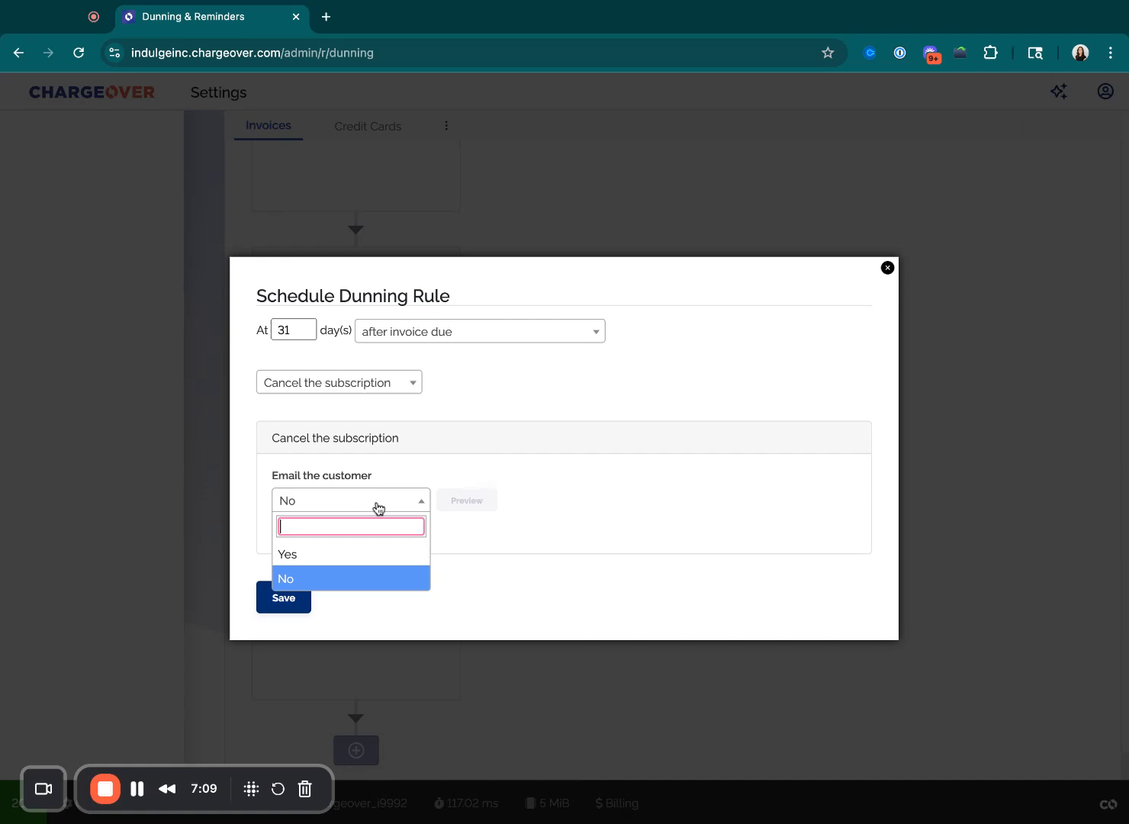
click(356, 549)
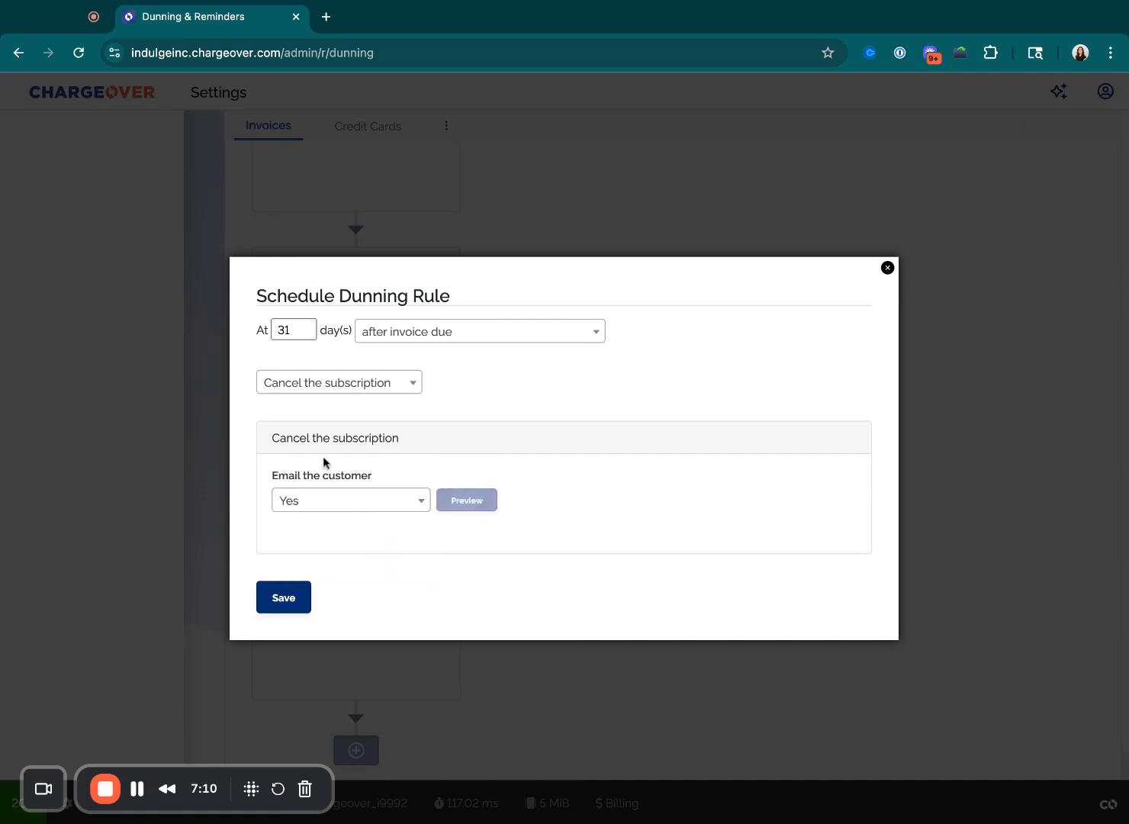
click(287, 601)
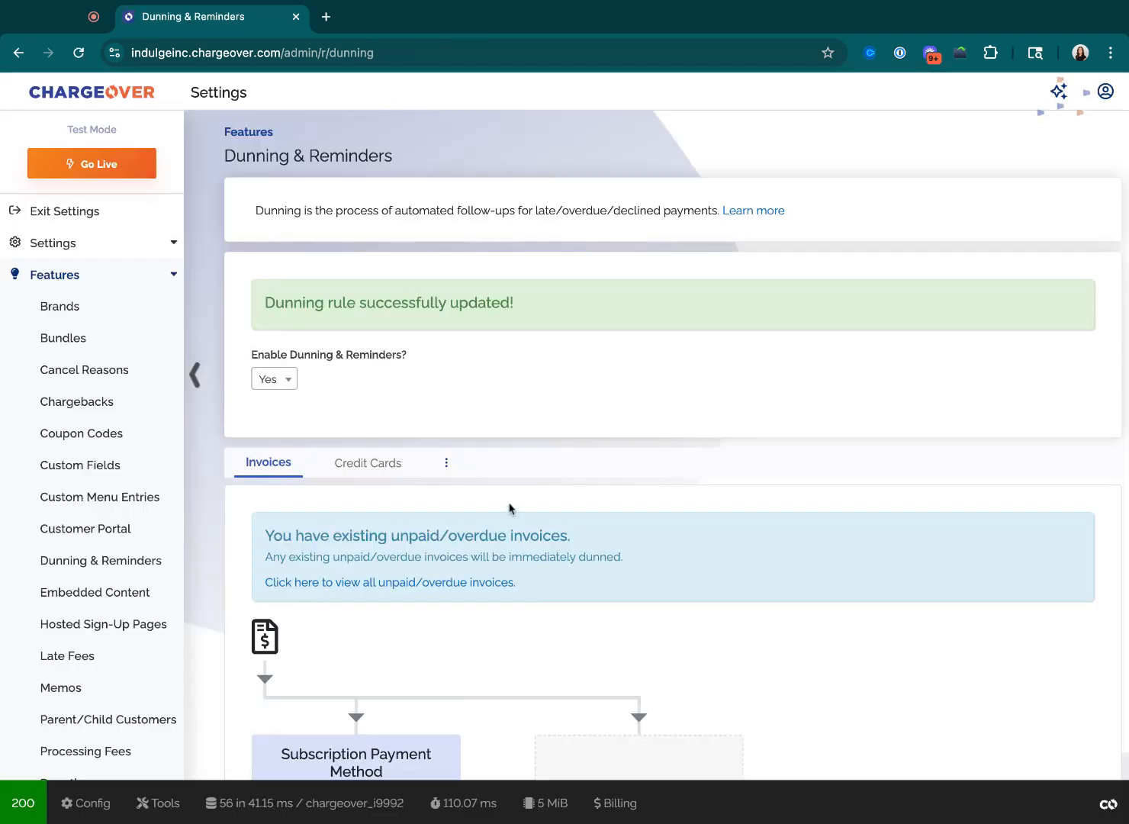
- Start a new dunning group and choose the subscription custom field "Business Type" as its criterion type
scroll(509, 508, down, 8)
scroll(510, 509, up, 5)
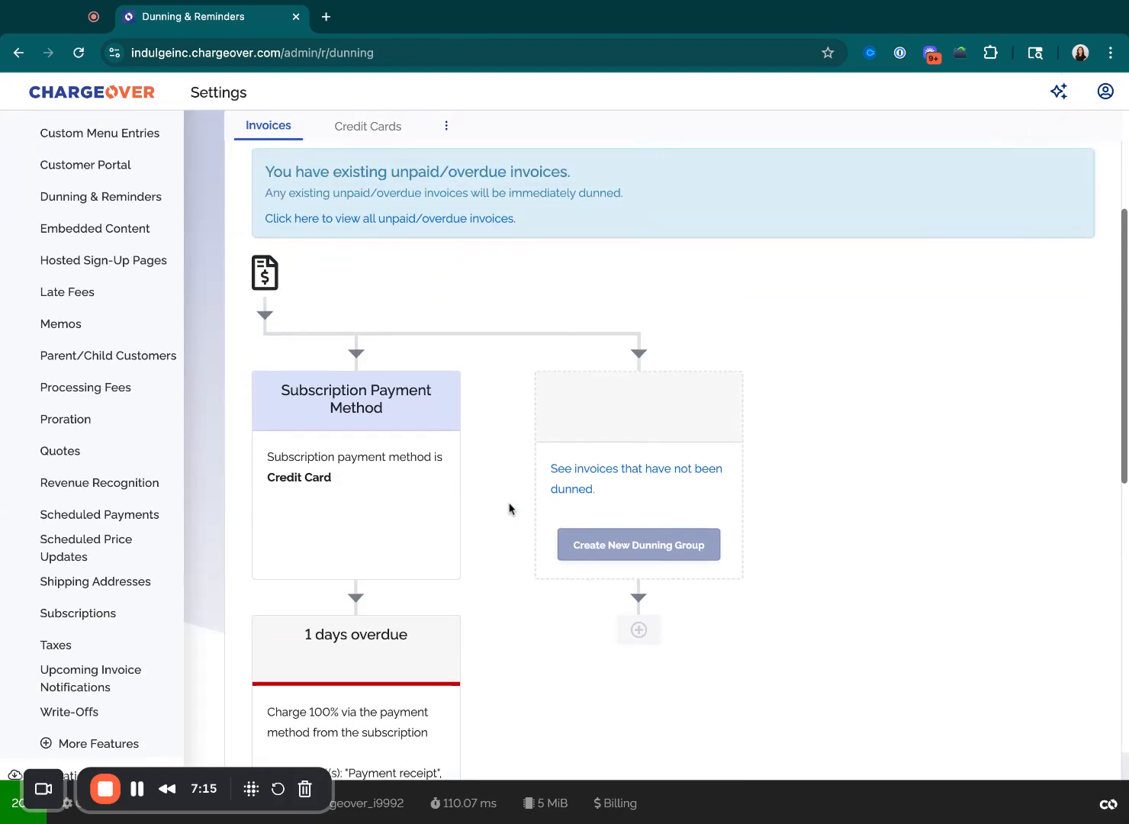
click(625, 544)
click(204, 333)
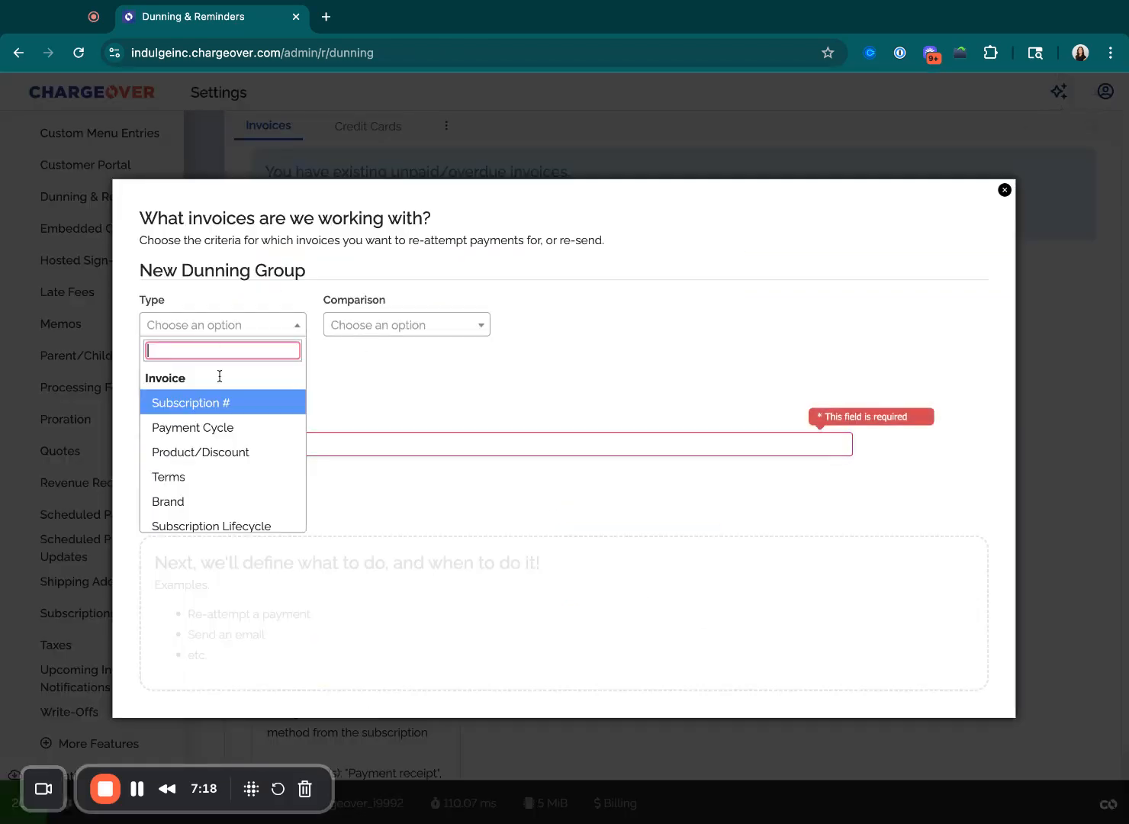
scroll(242, 492, down, 5)
scroll(242, 492, down, 1)
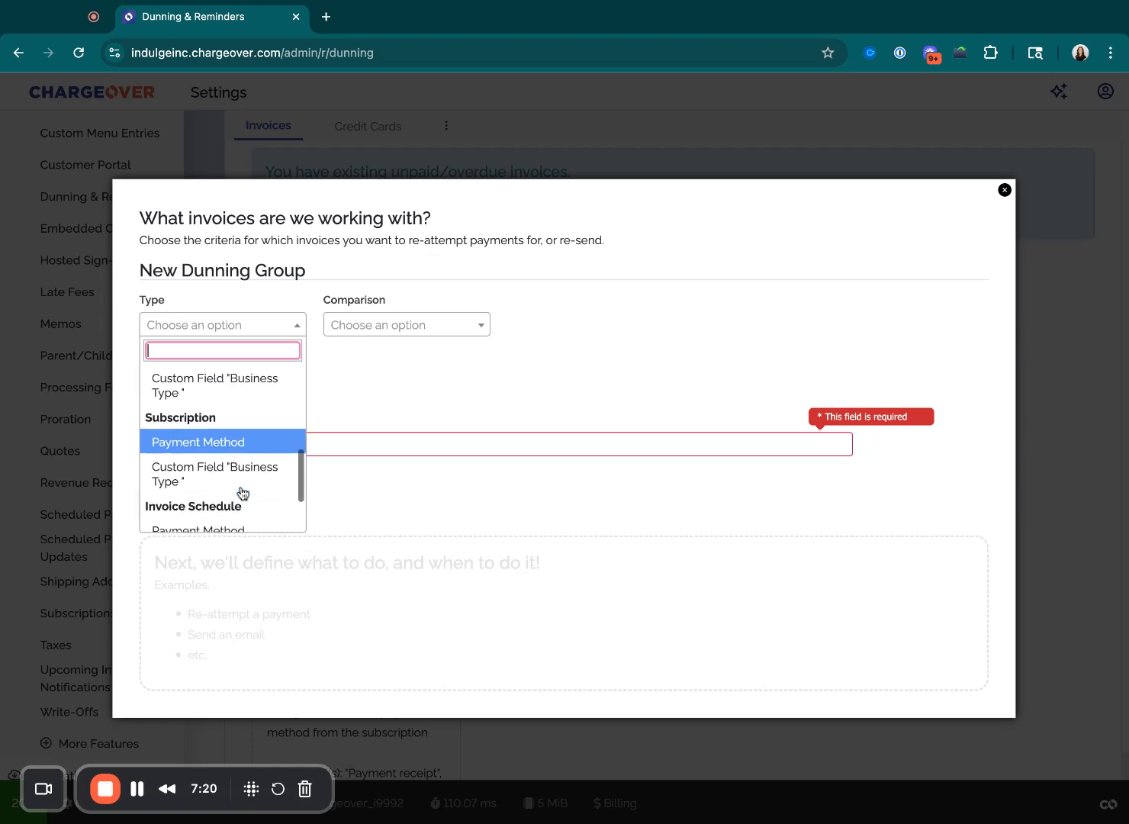
scroll(216, 479, up, 3)
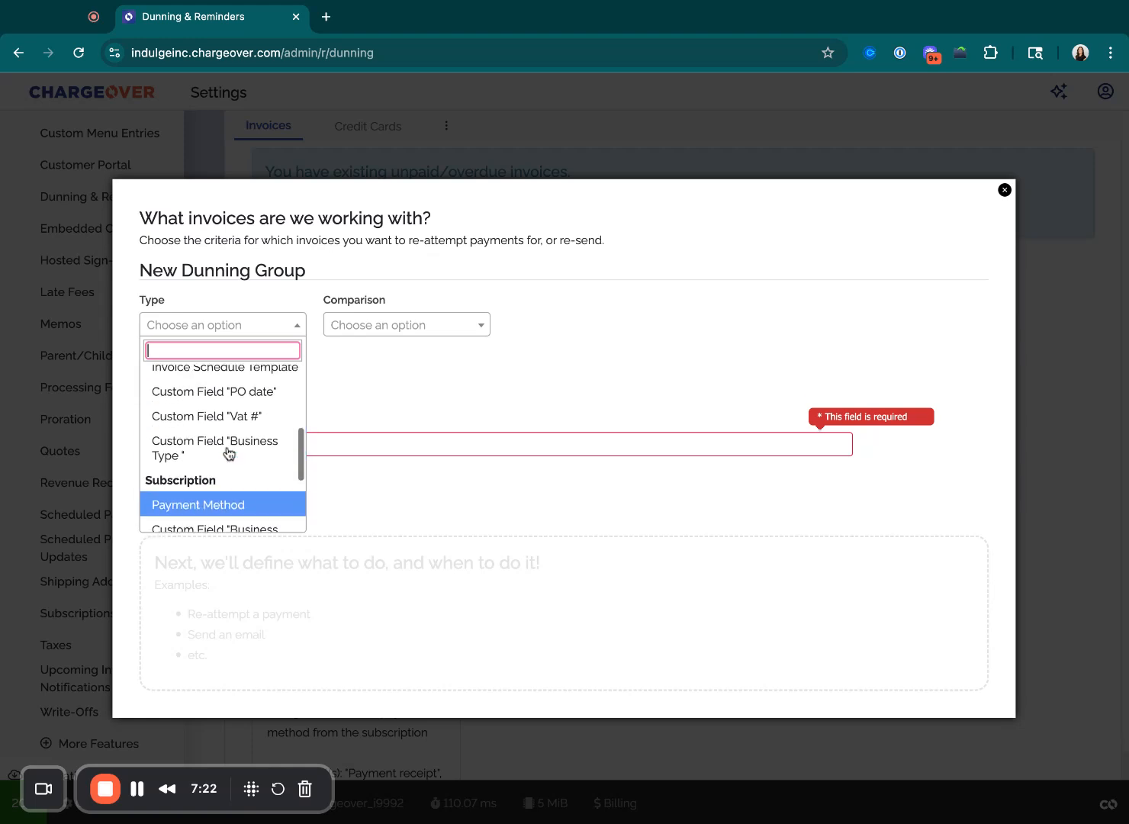
scroll(218, 517, down, 4)
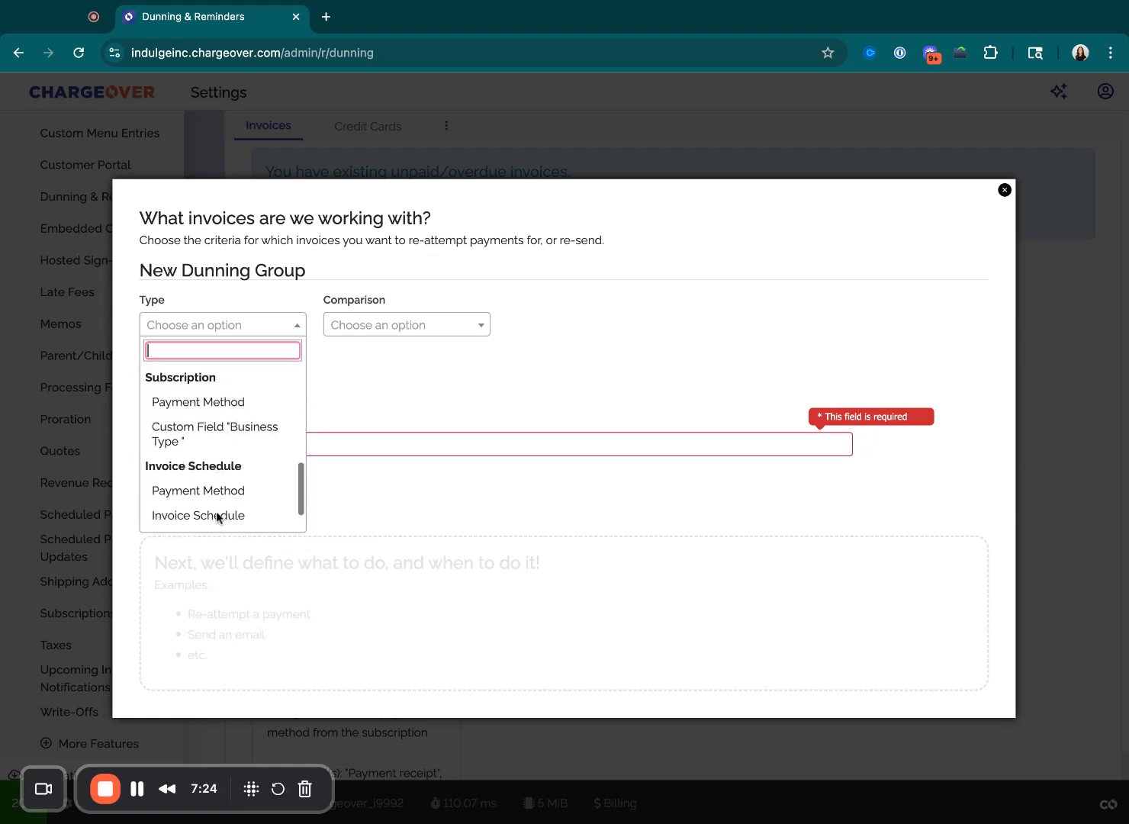
scroll(216, 516, up, 2)
click(210, 450)
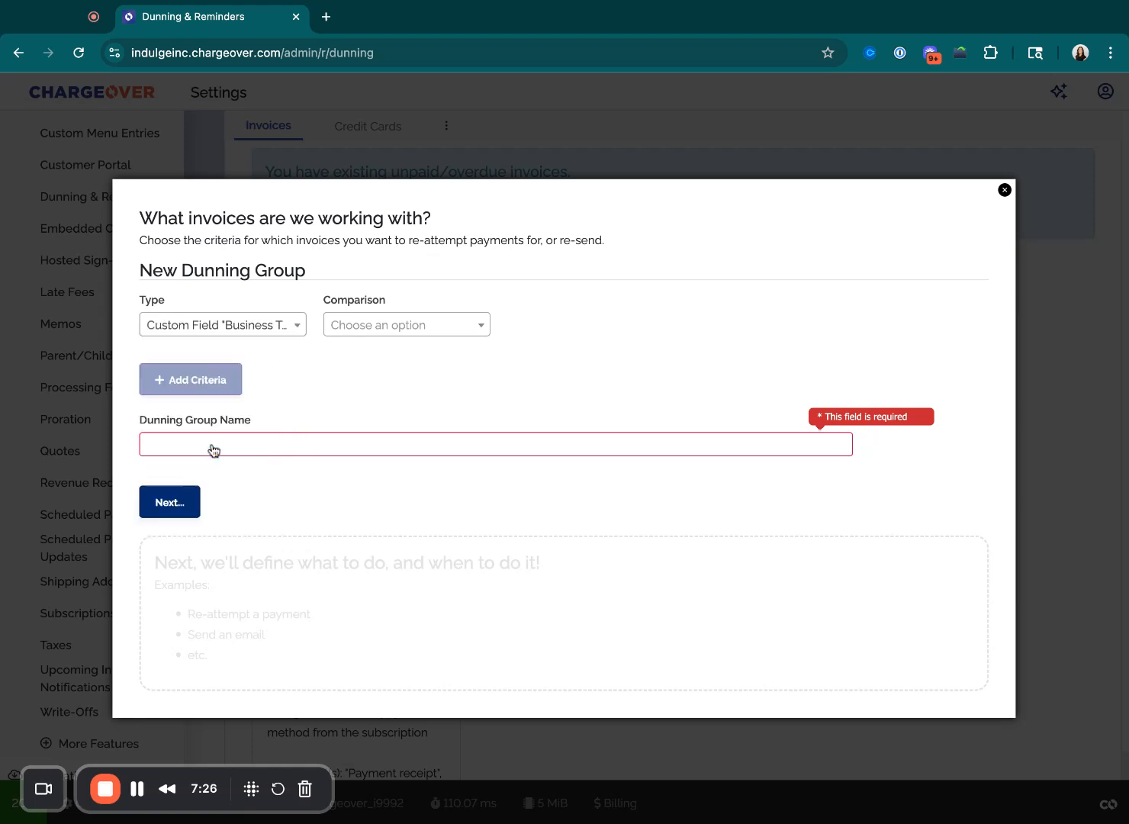
- Set the criterion's comparison to Is and its Business Type value to non-profit
click(430, 328)
click(424, 386)
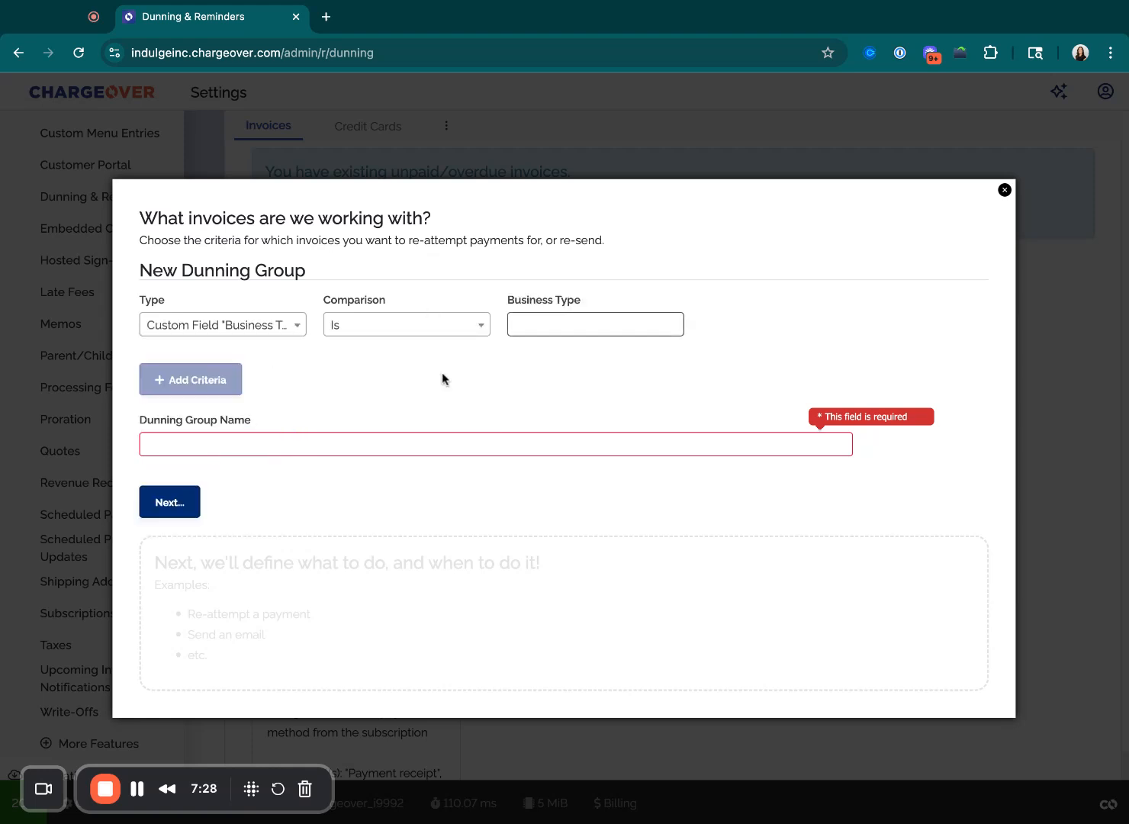
click(545, 324)
text(non-profit)
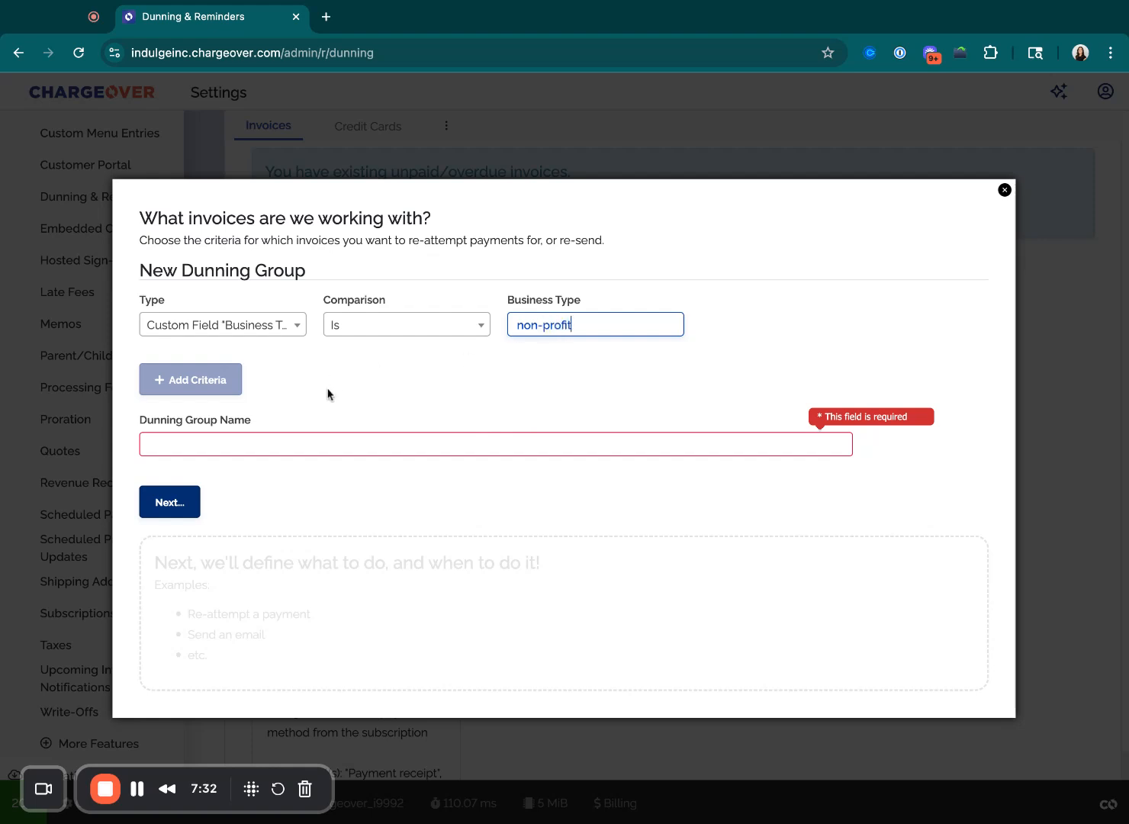
- Submit the new group under the name Custom Field "Business Type " (non-profit) Dunning Group and continue to its rule scheduling
click(270, 447)
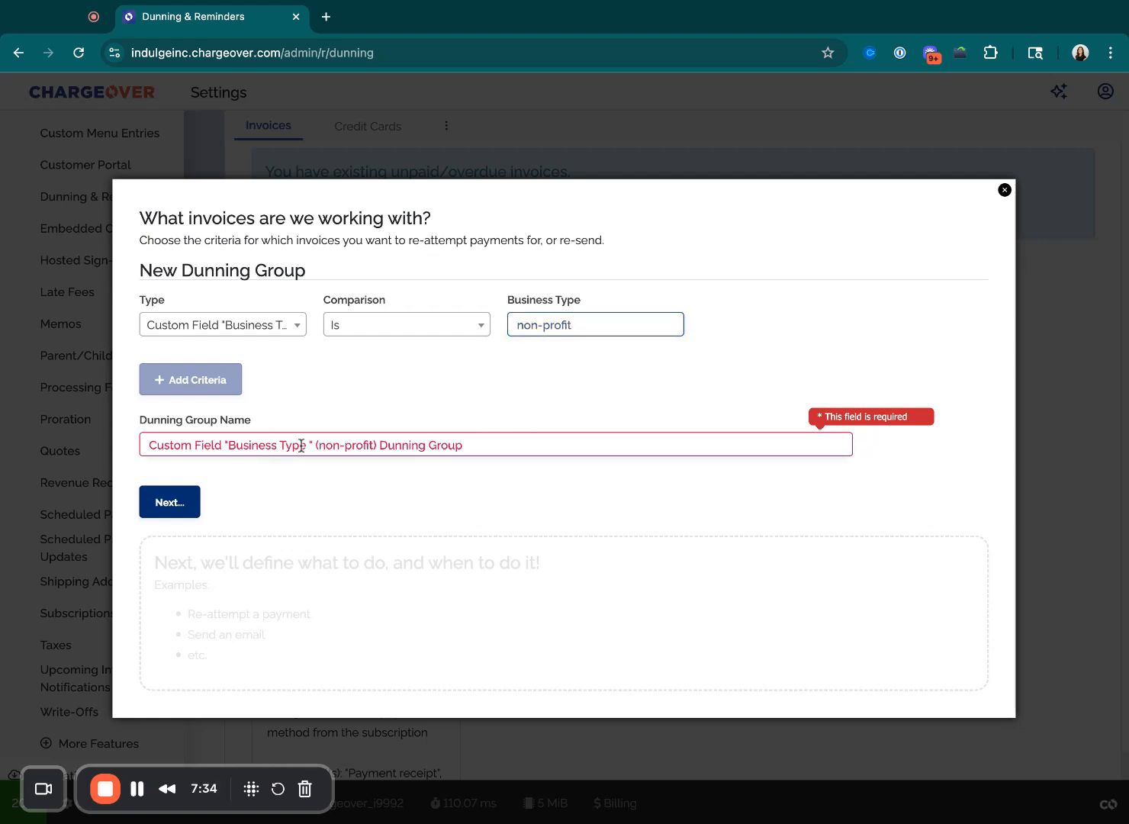
key(shift+Home)
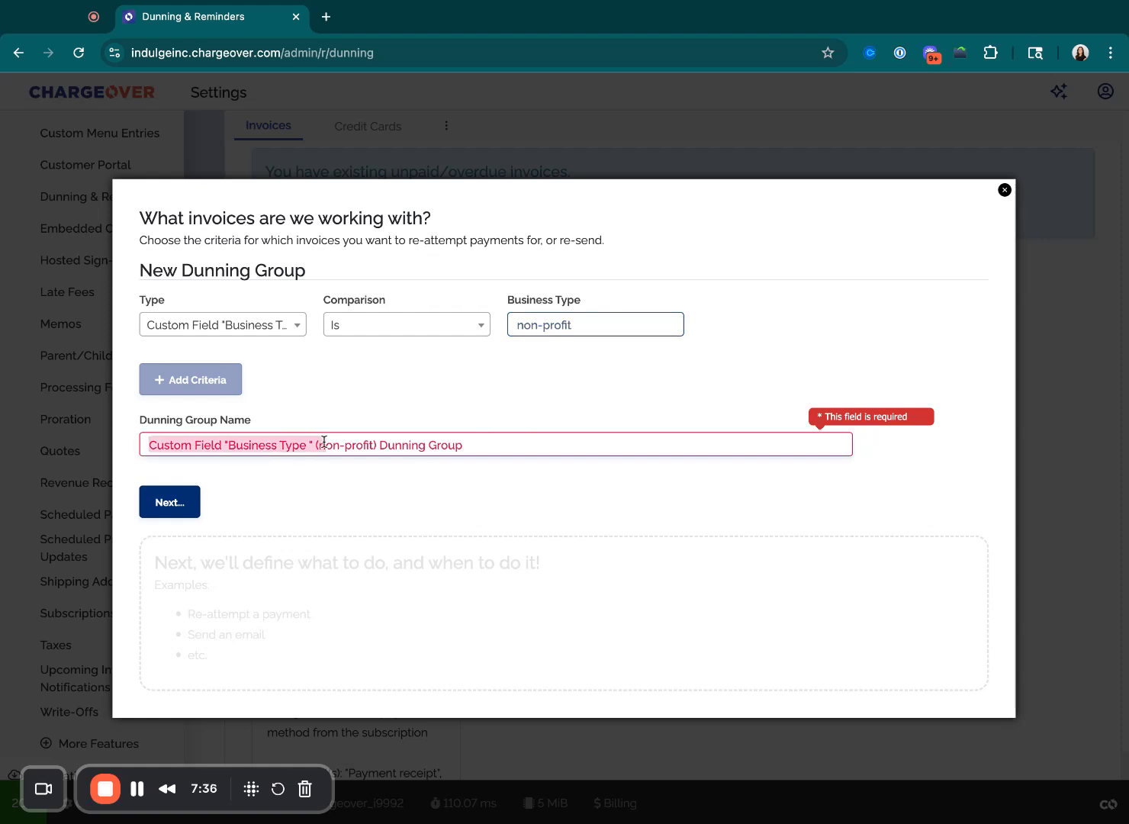
text(N)
key(Return)
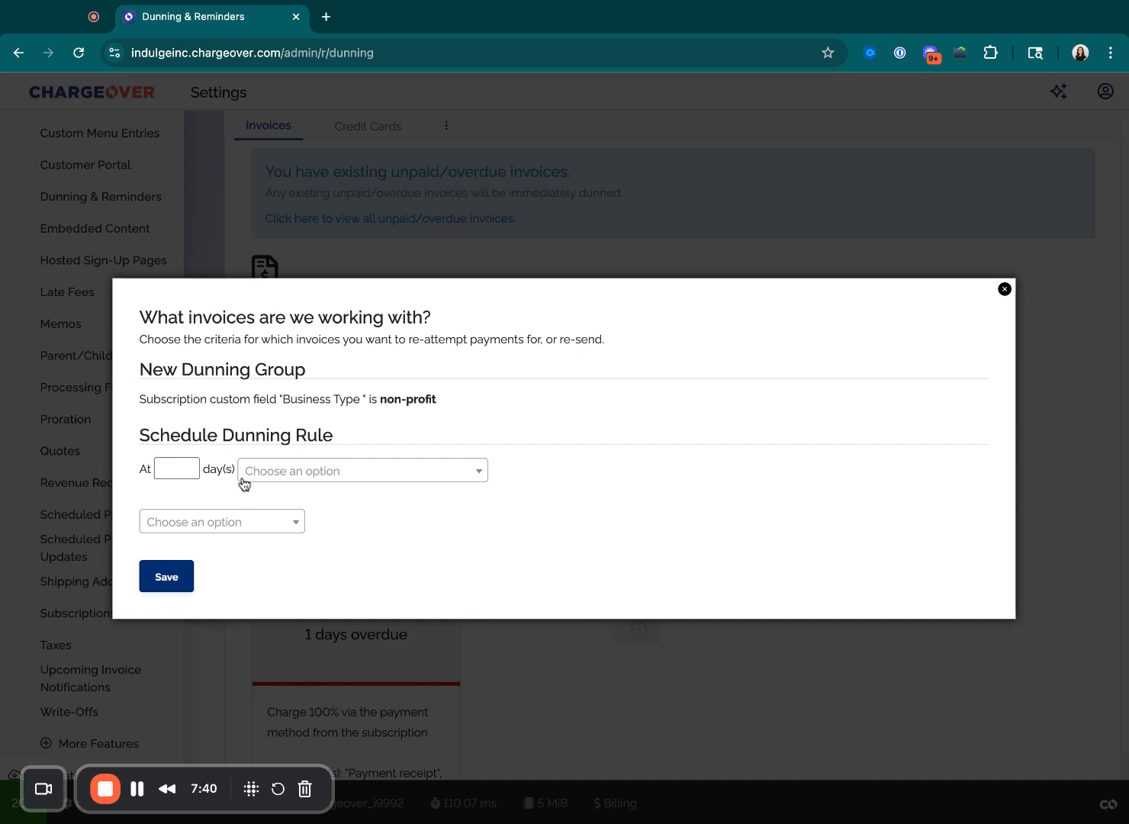
- Schedule the non-profit group's first rule to send the Invoice past due email 2 days after invoice due, and save it
click(174, 473)
click(338, 476)
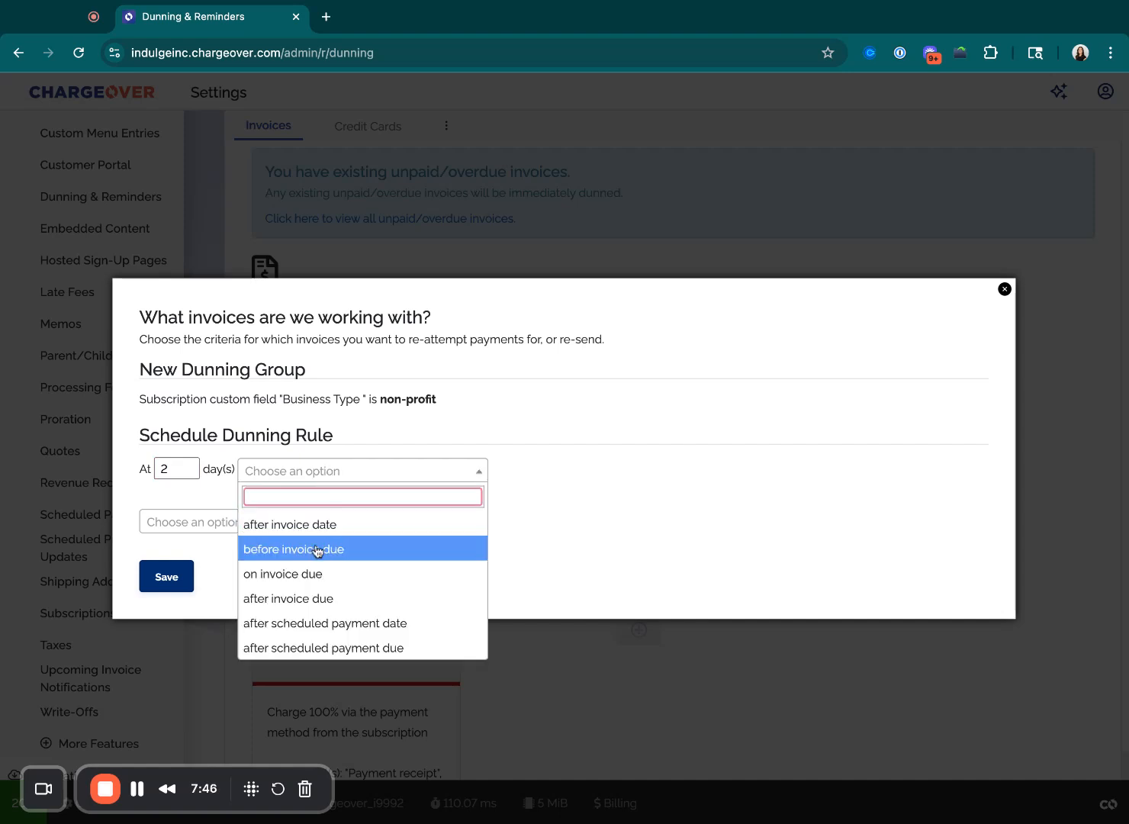
click(317, 598)
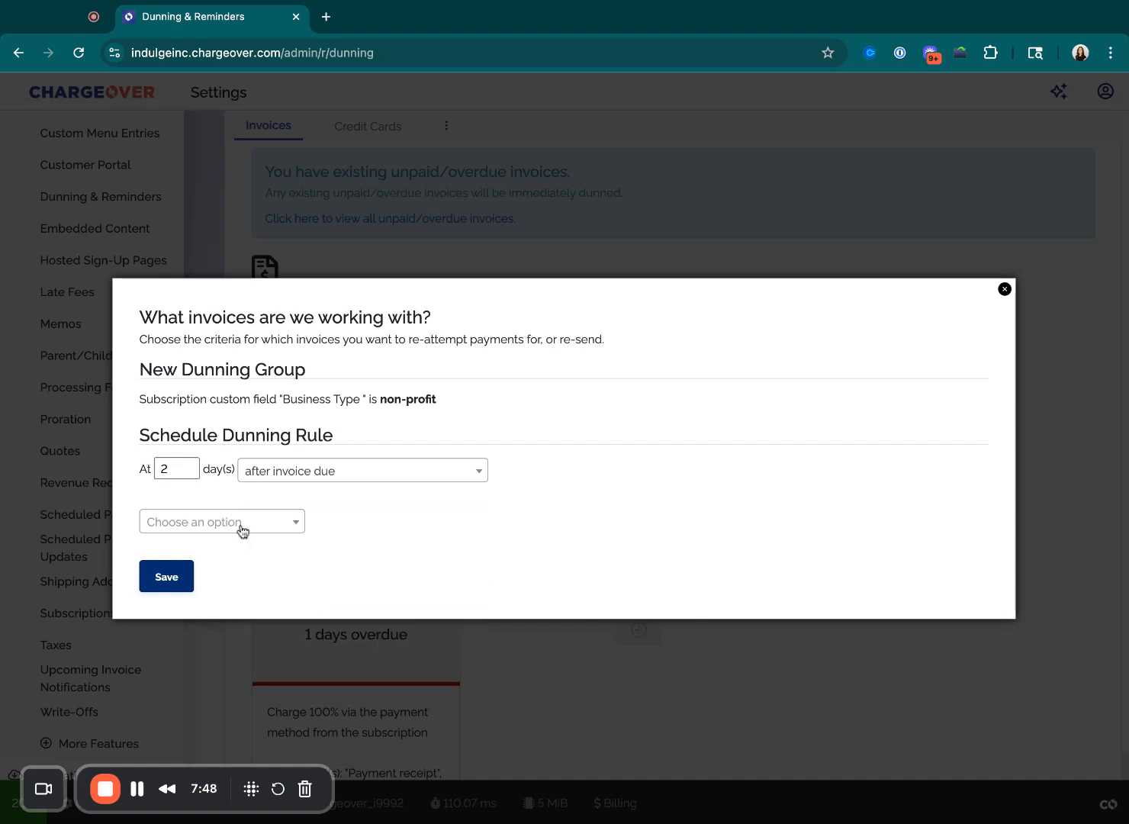
click(241, 526)
click(244, 601)
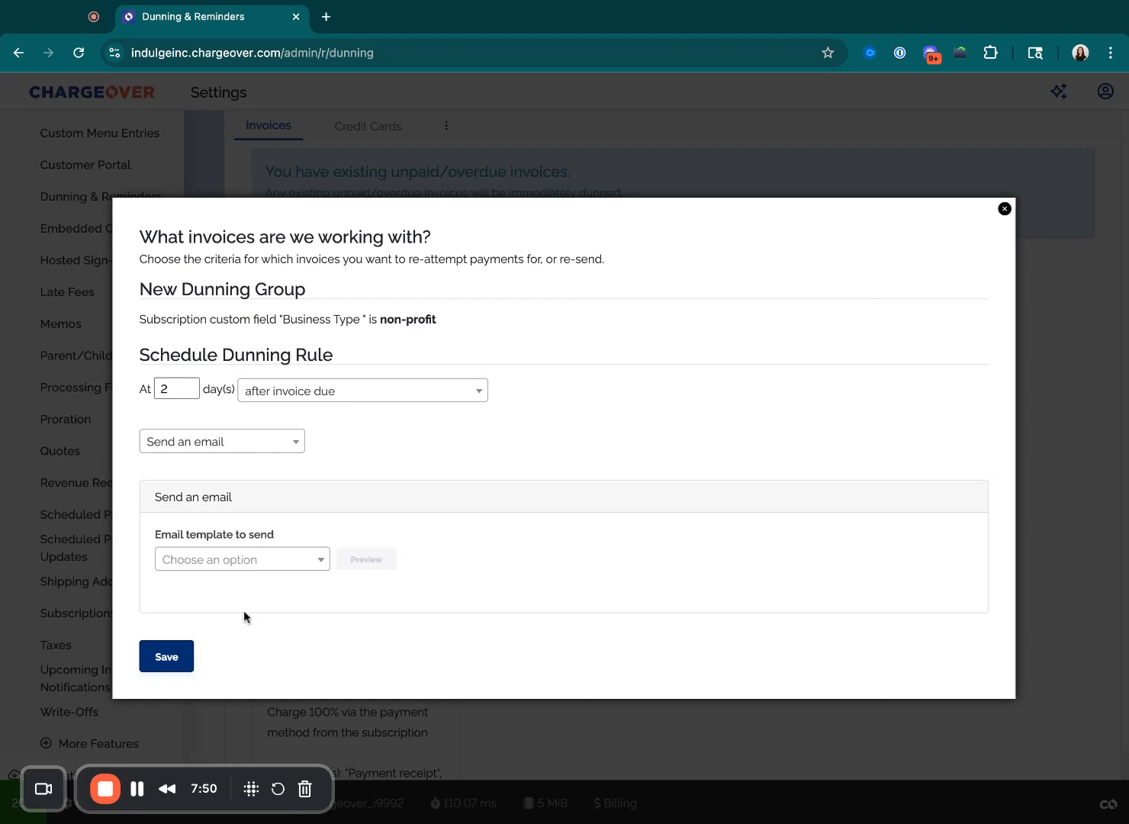
click(251, 568)
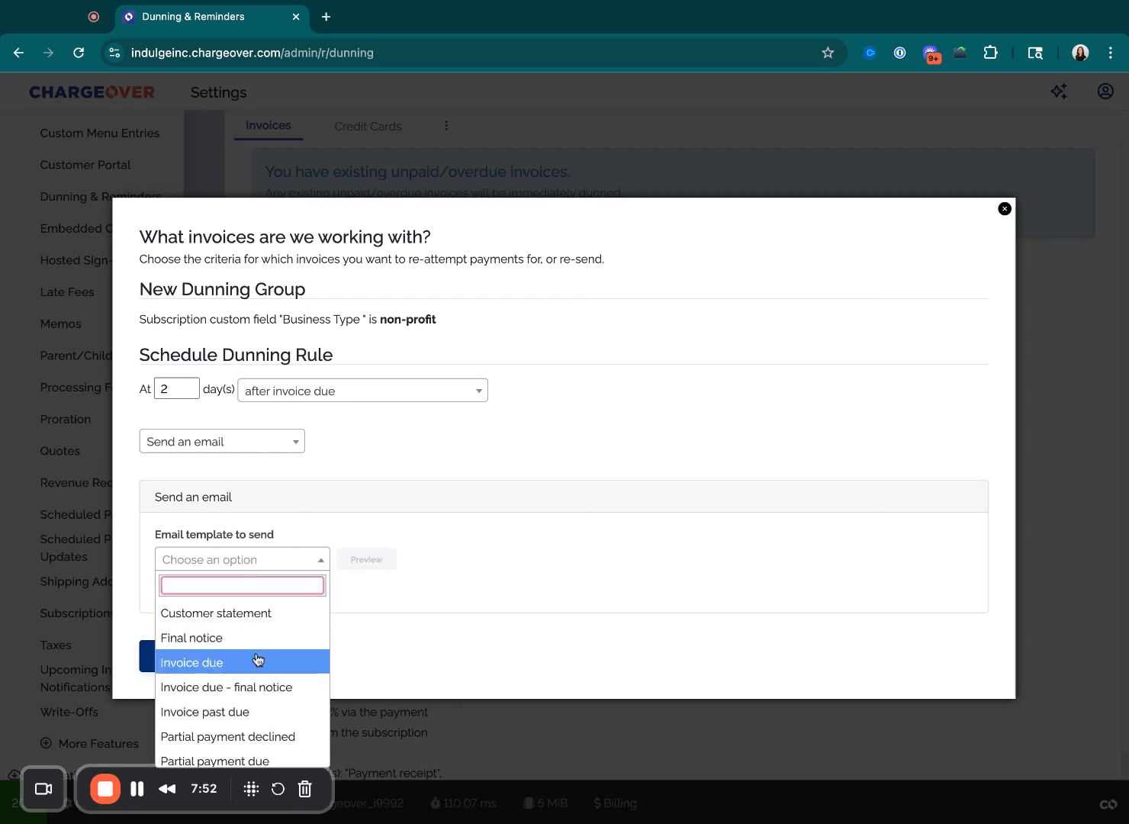
click(258, 710)
click(172, 664)
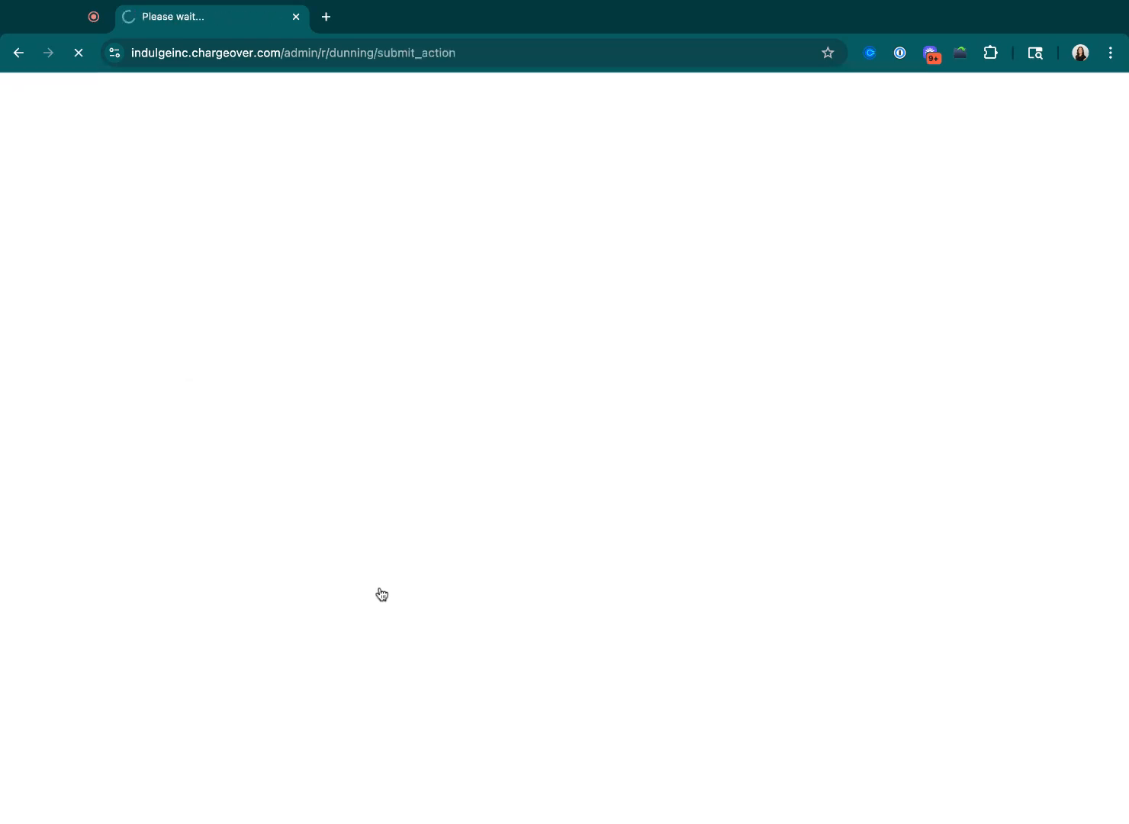
- Schedule a rule in the non-profit dunning group that sends the Invoice past due email 8 days after invoice due, and save it
scroll(551, 588, down, 5)
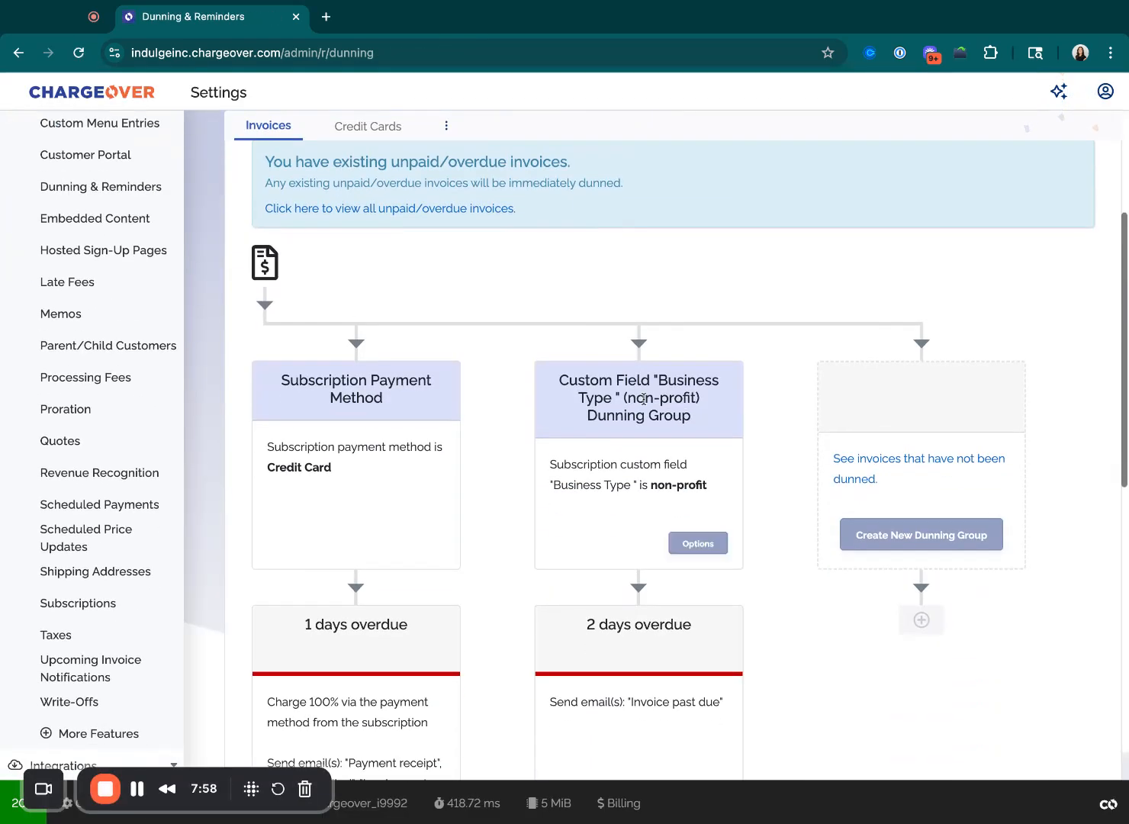
drag(723, 383, 701, 417)
click(702, 421)
scroll(604, 443, down, 5)
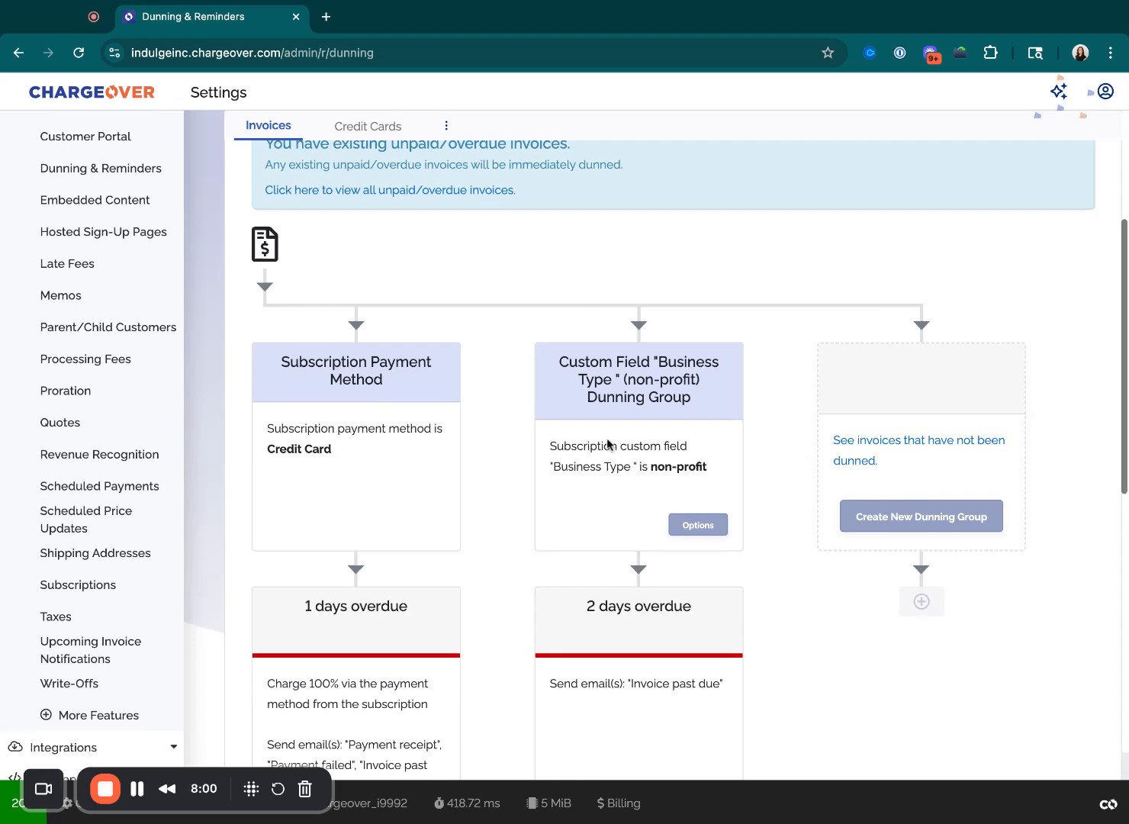
click(639, 467)
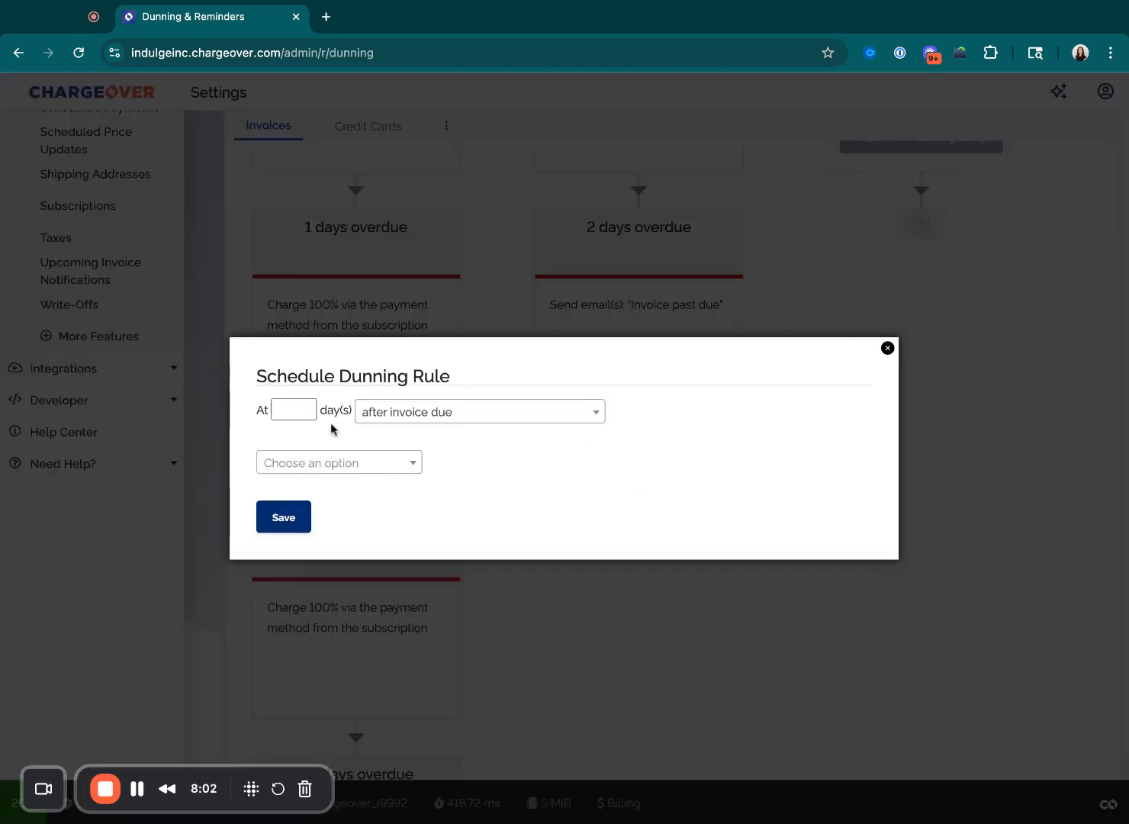
click(293, 412)
click(379, 466)
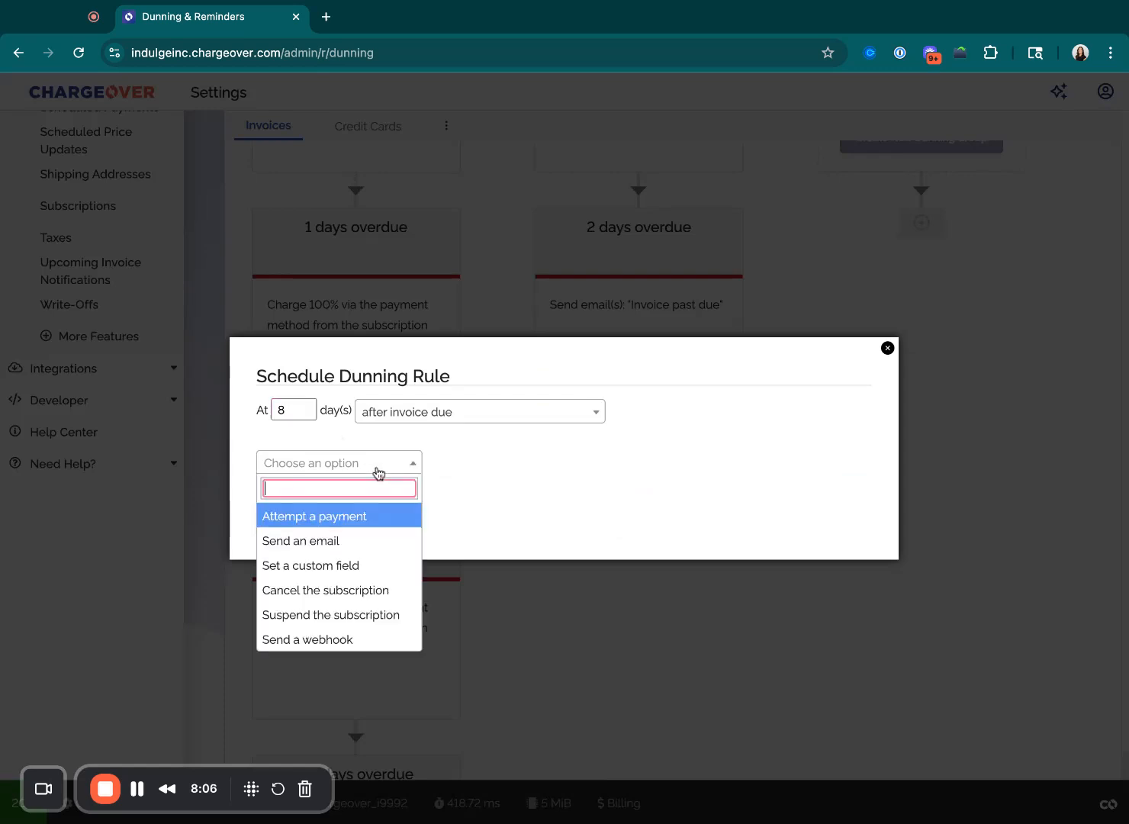
click(350, 539)
click(400, 503)
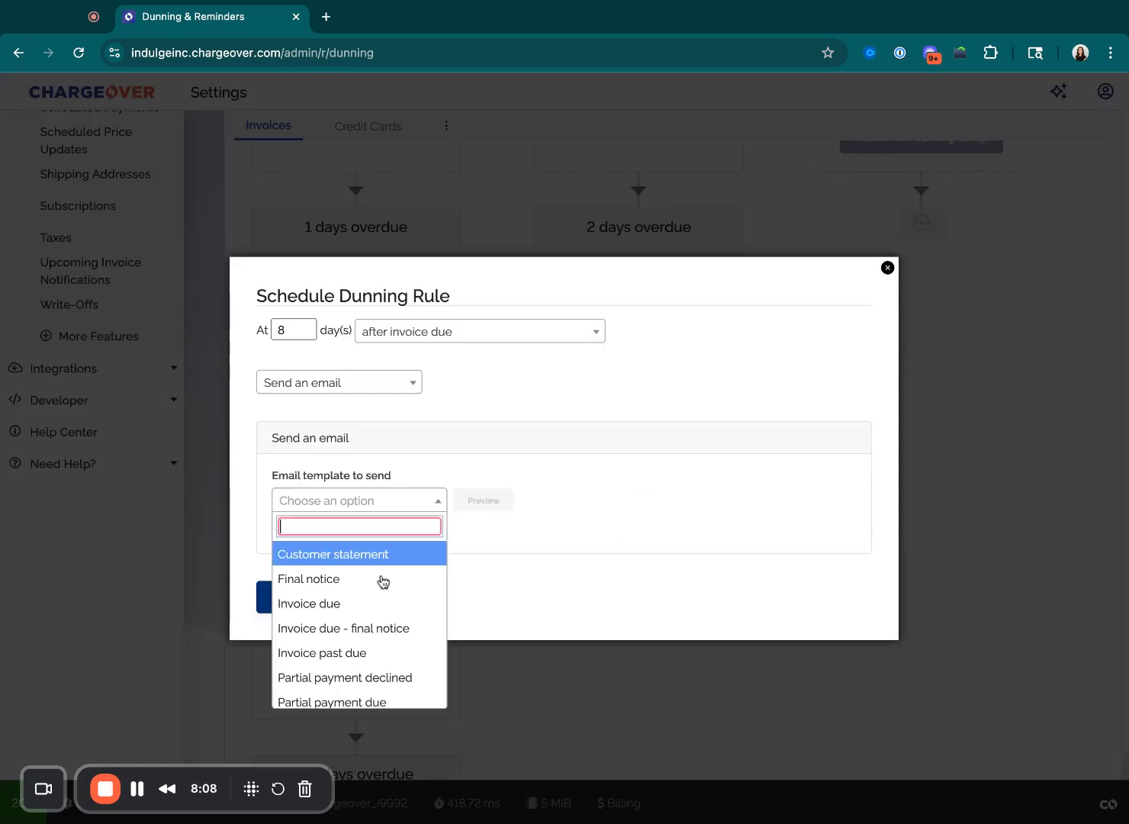
click(374, 653)
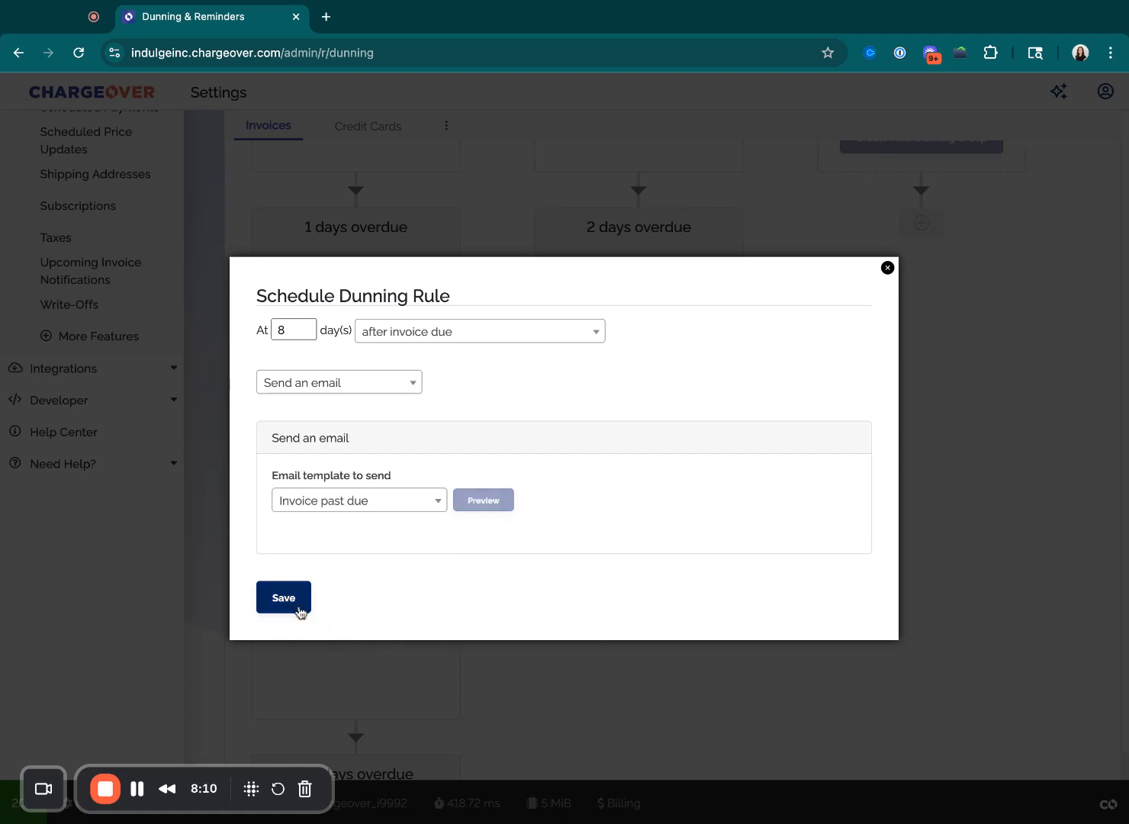
click(293, 607)
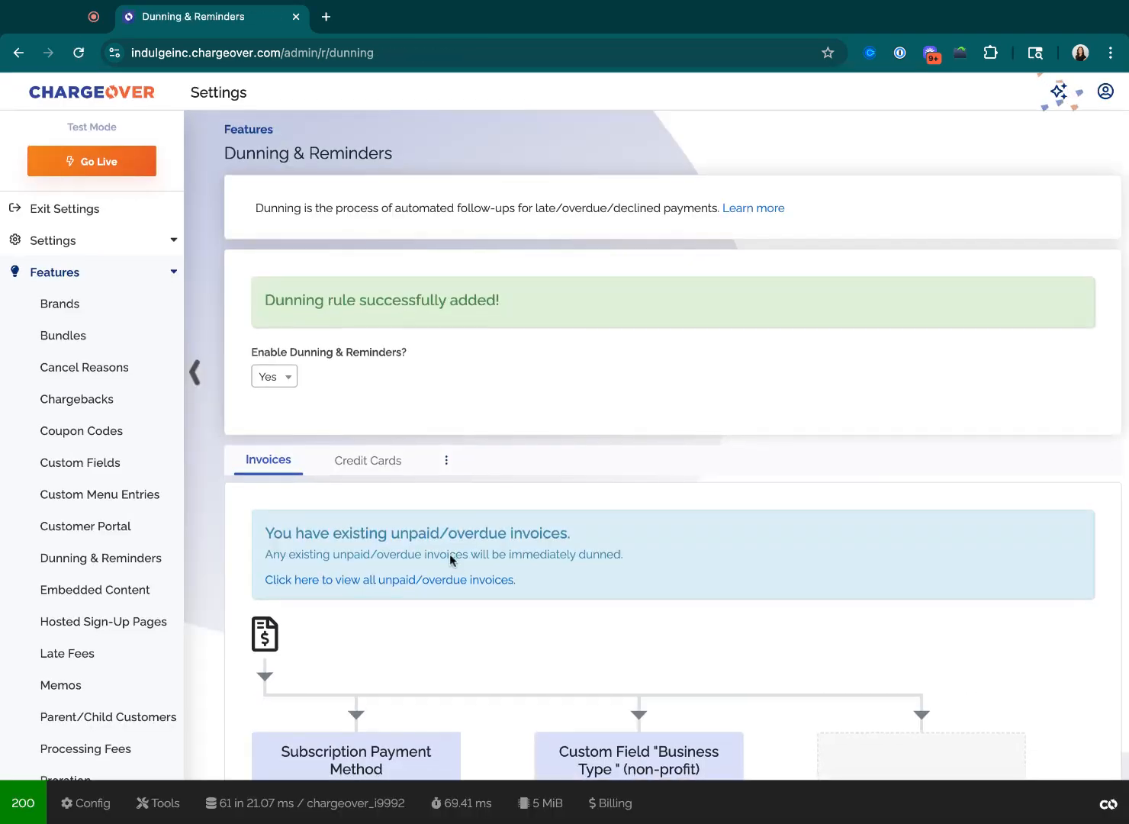
- Add a non-profit group rule that sends the Final notice email 30 days after invoice due, and save it
scroll(449, 554, down, 10)
scroll(523, 592, down, 3)
click(639, 373)
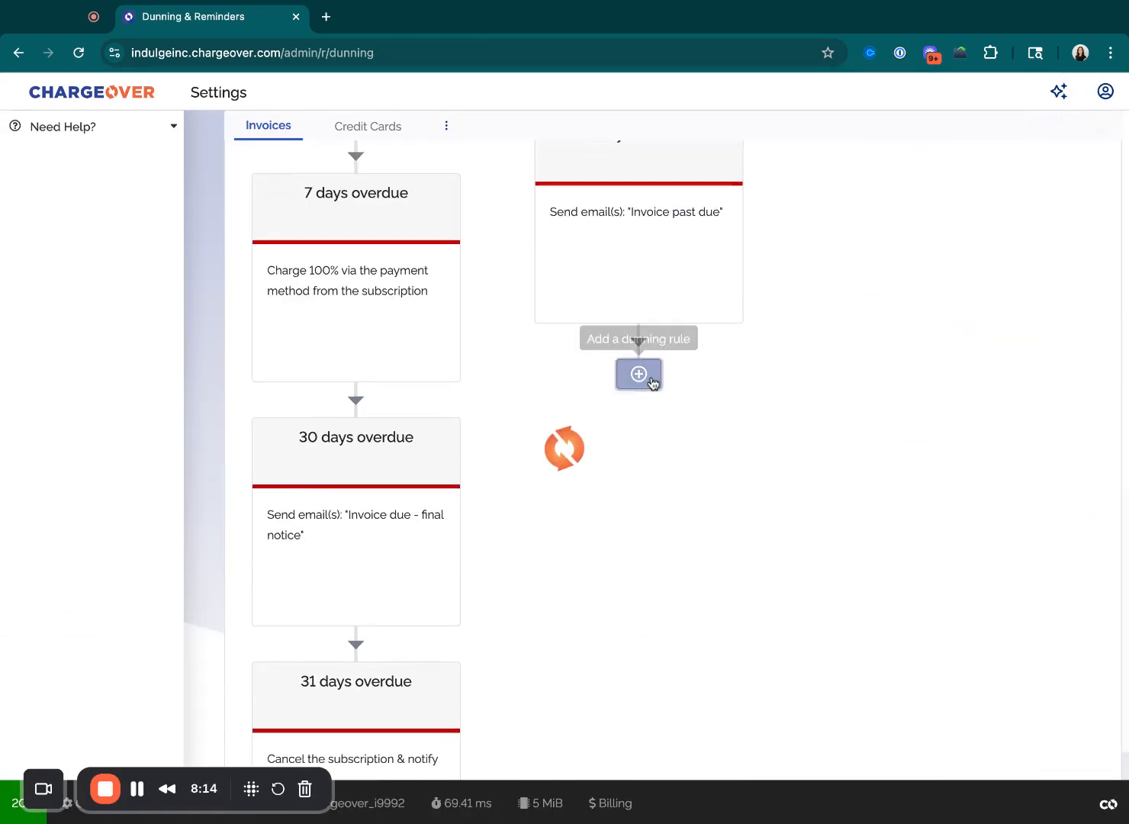
click(290, 414)
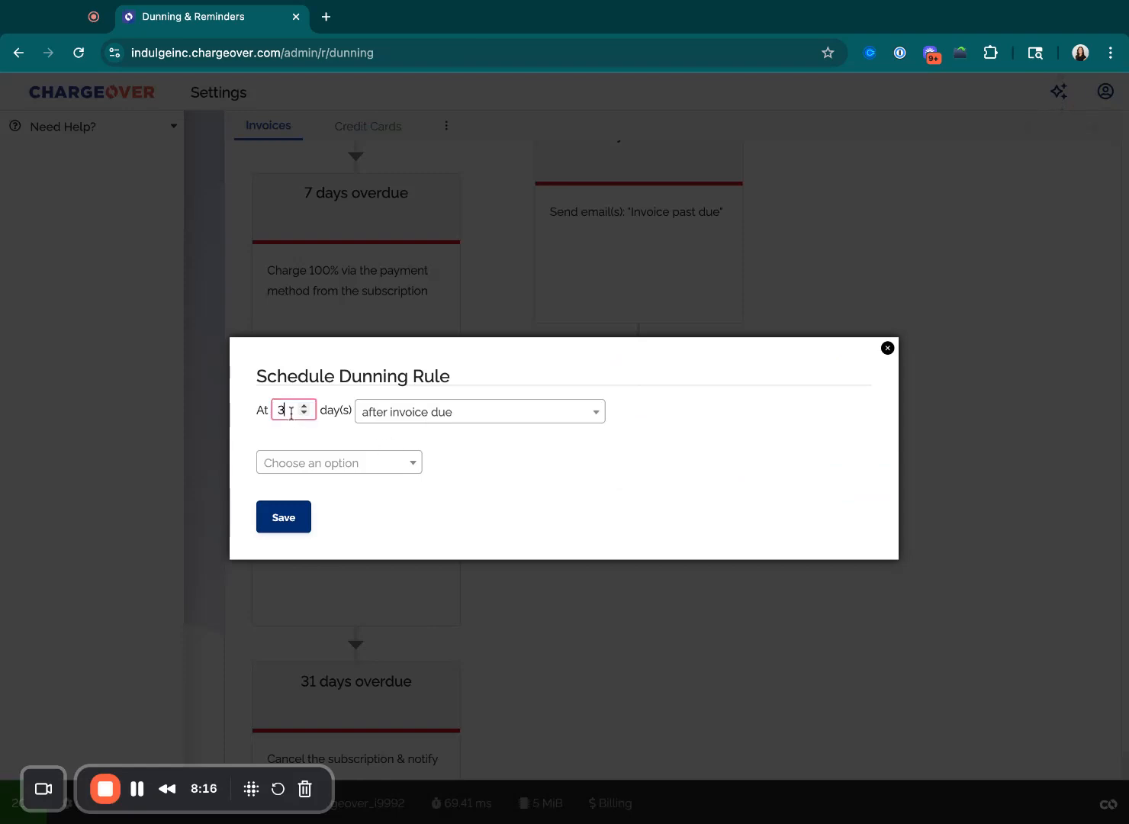
text(30)
click(357, 470)
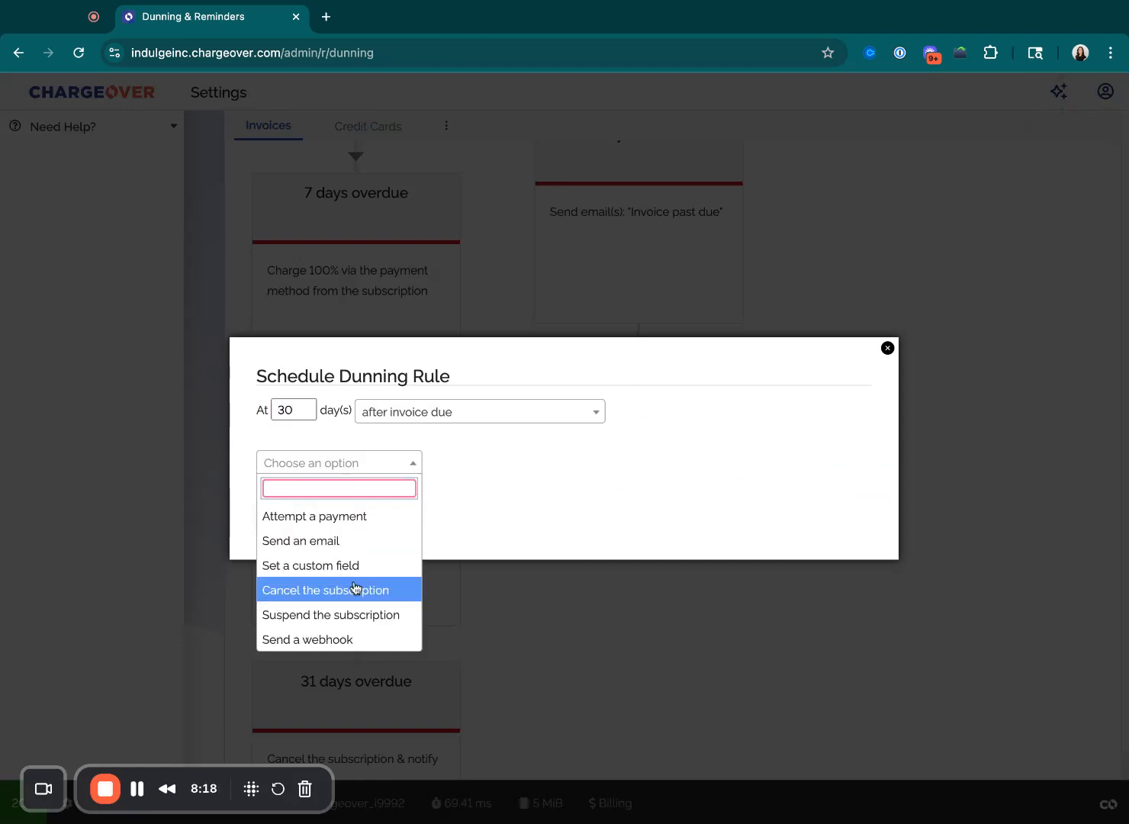
click(345, 539)
click(329, 501)
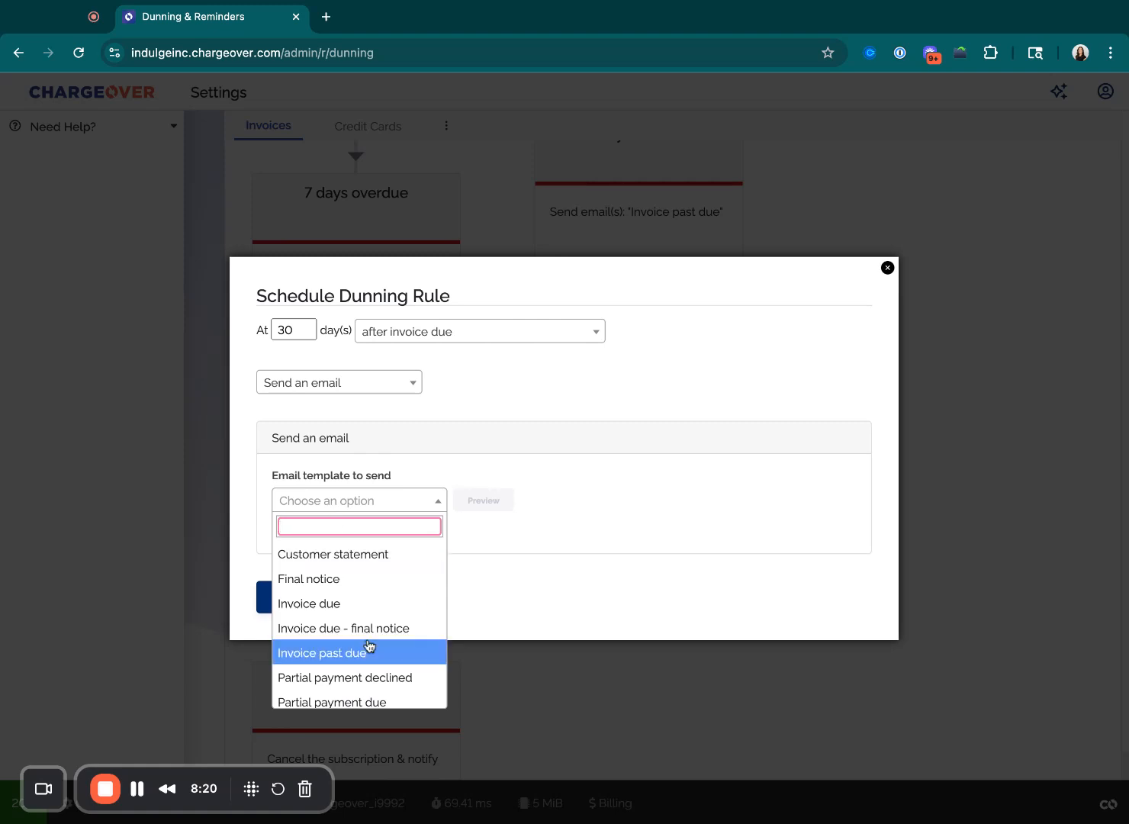
click(353, 579)
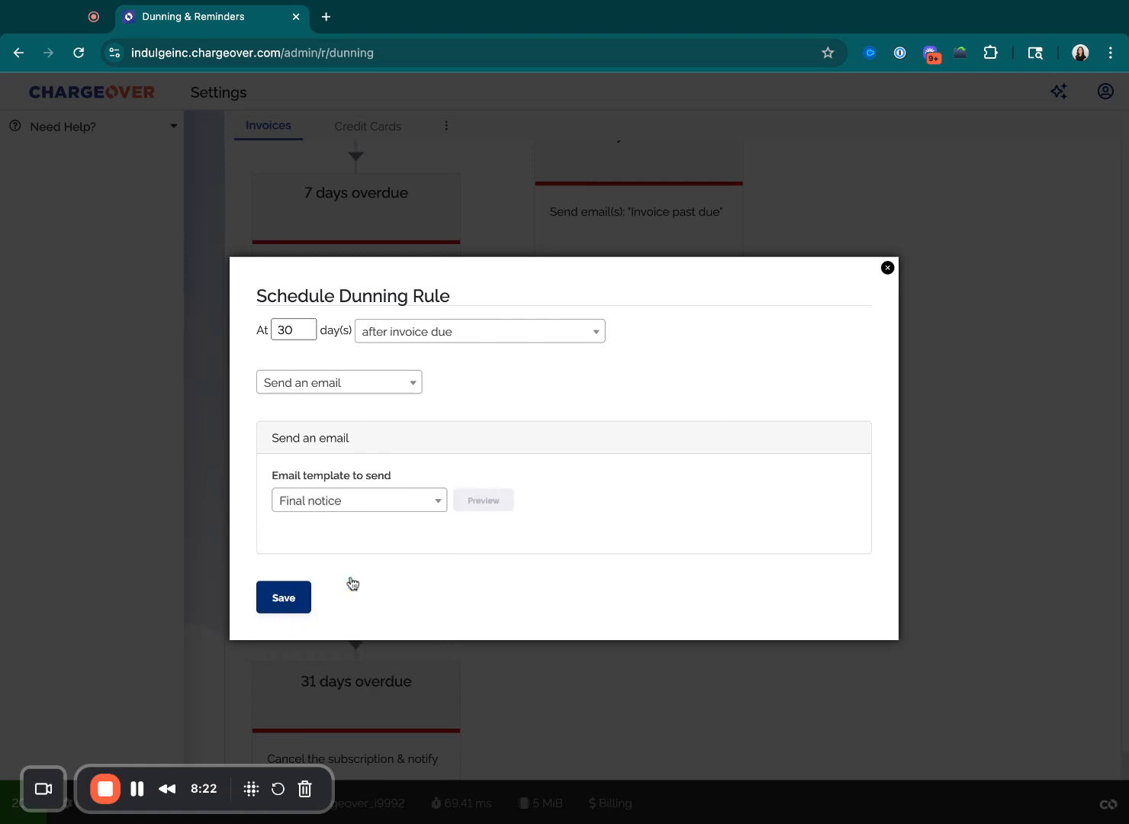
click(288, 606)
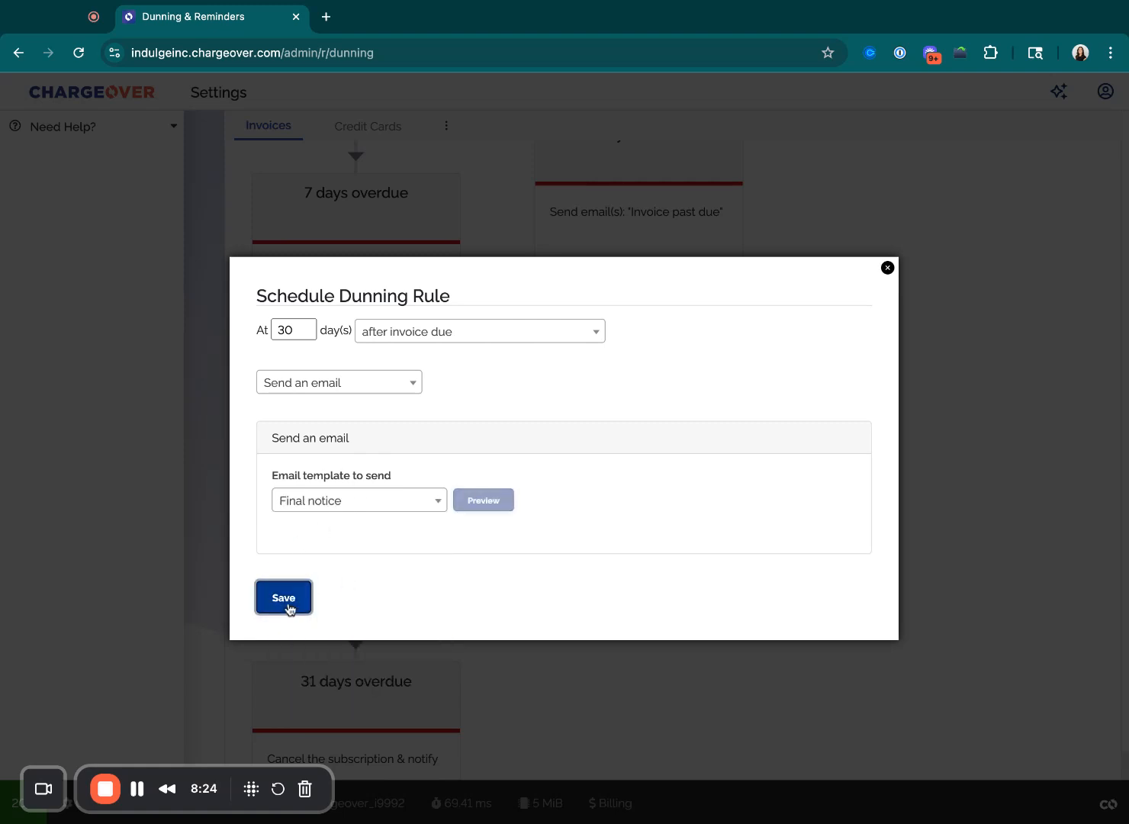
- Add a non-profit group rule that suspends the subscription 31 days after invoice due and emails the customer, and save it
scroll(538, 618, down, 15)
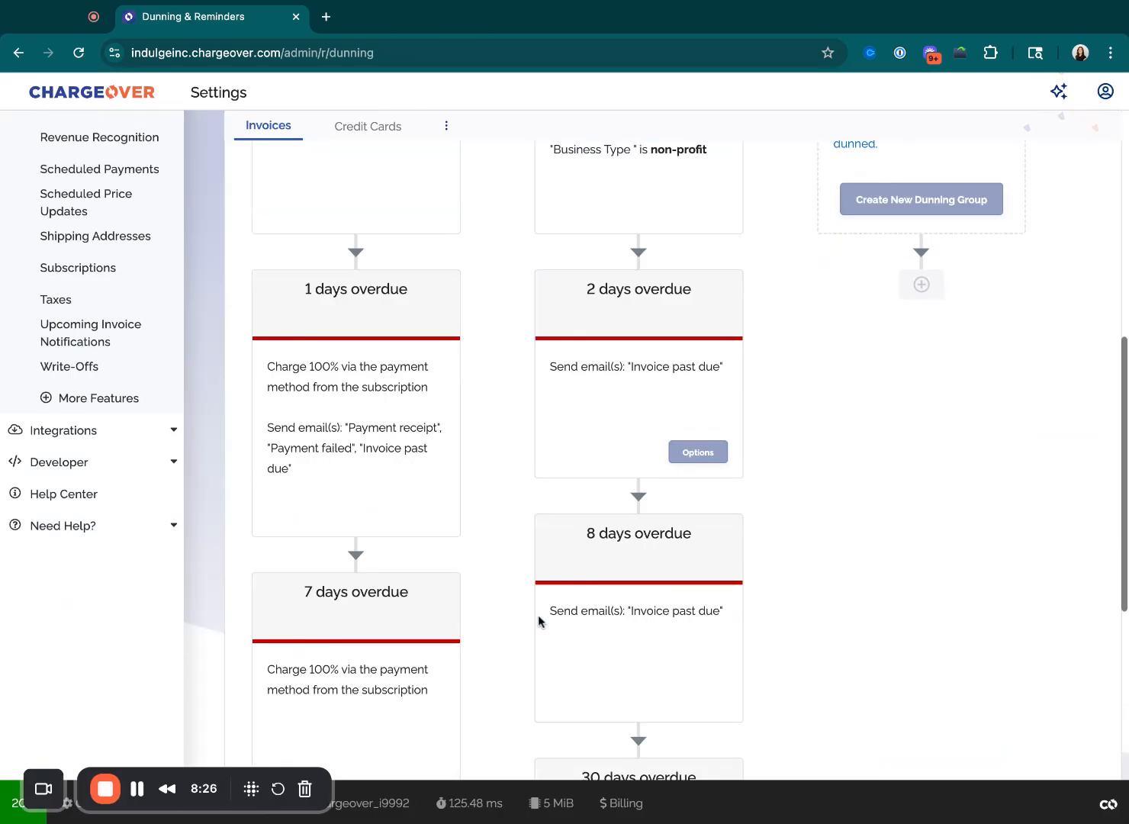
click(638, 500)
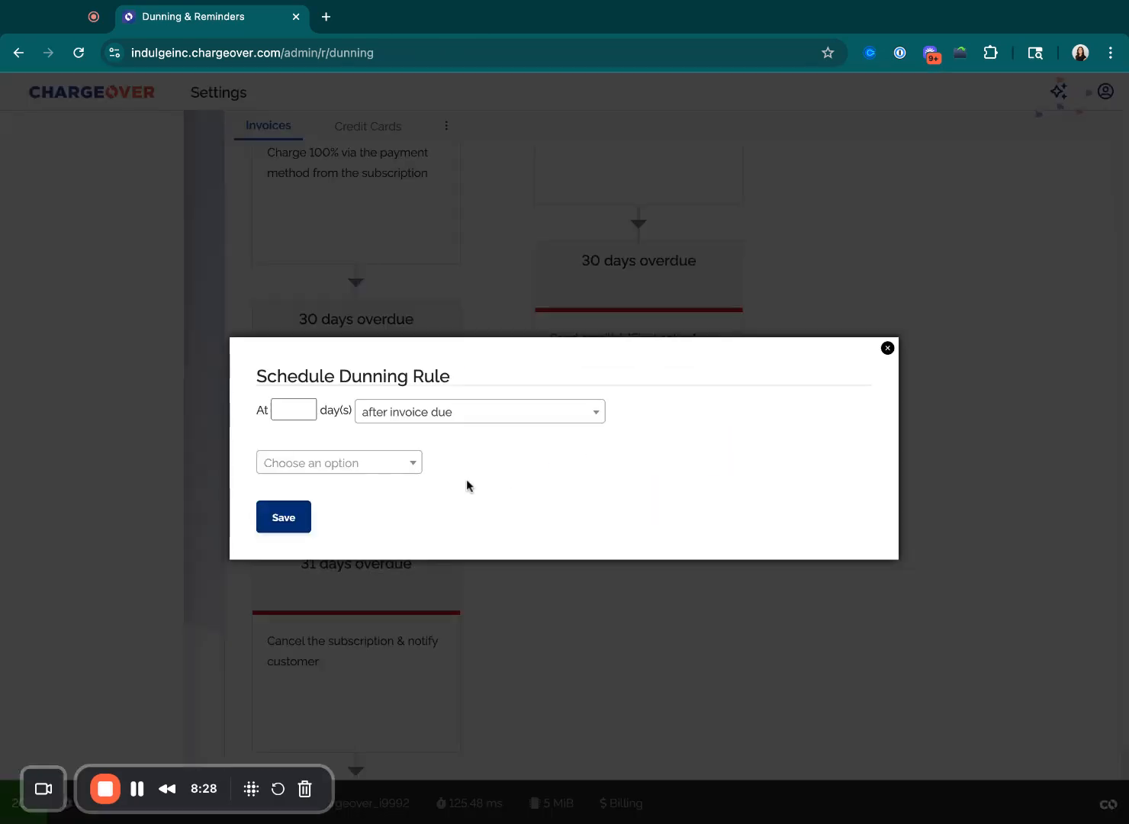
click(290, 411)
text(31)
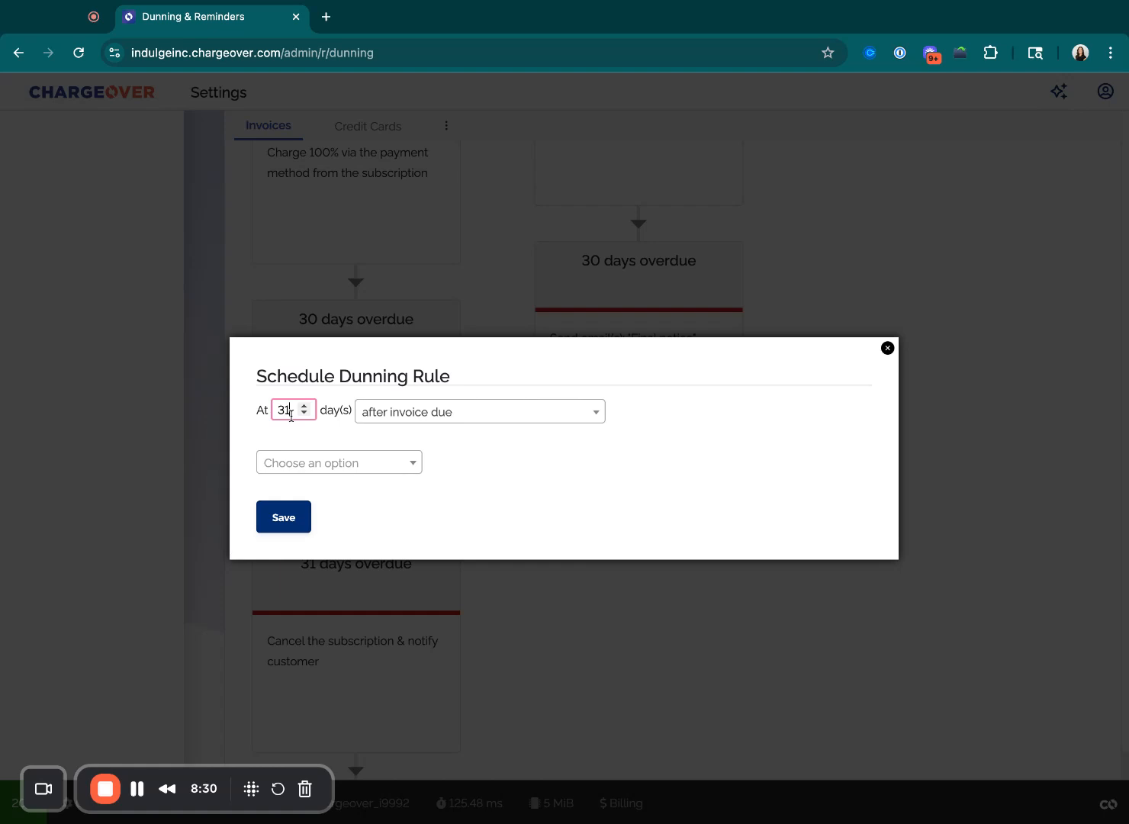
click(359, 462)
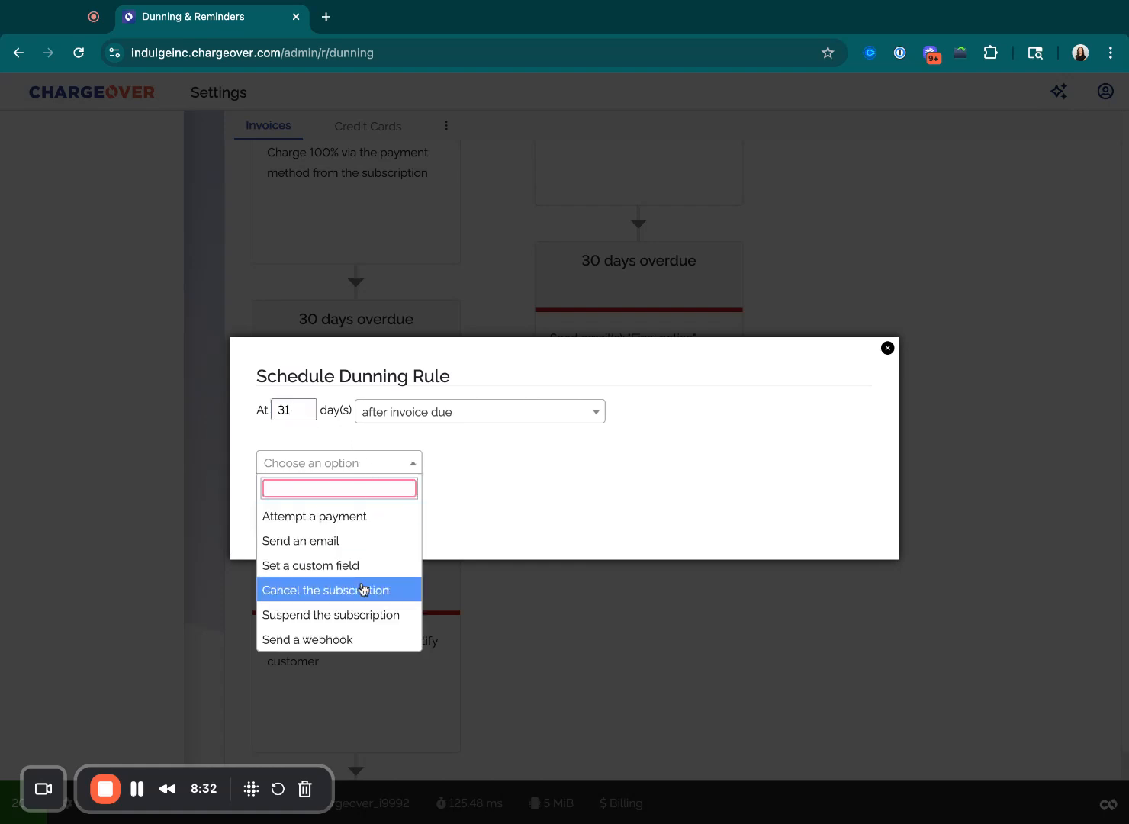
click(358, 613)
click(333, 502)
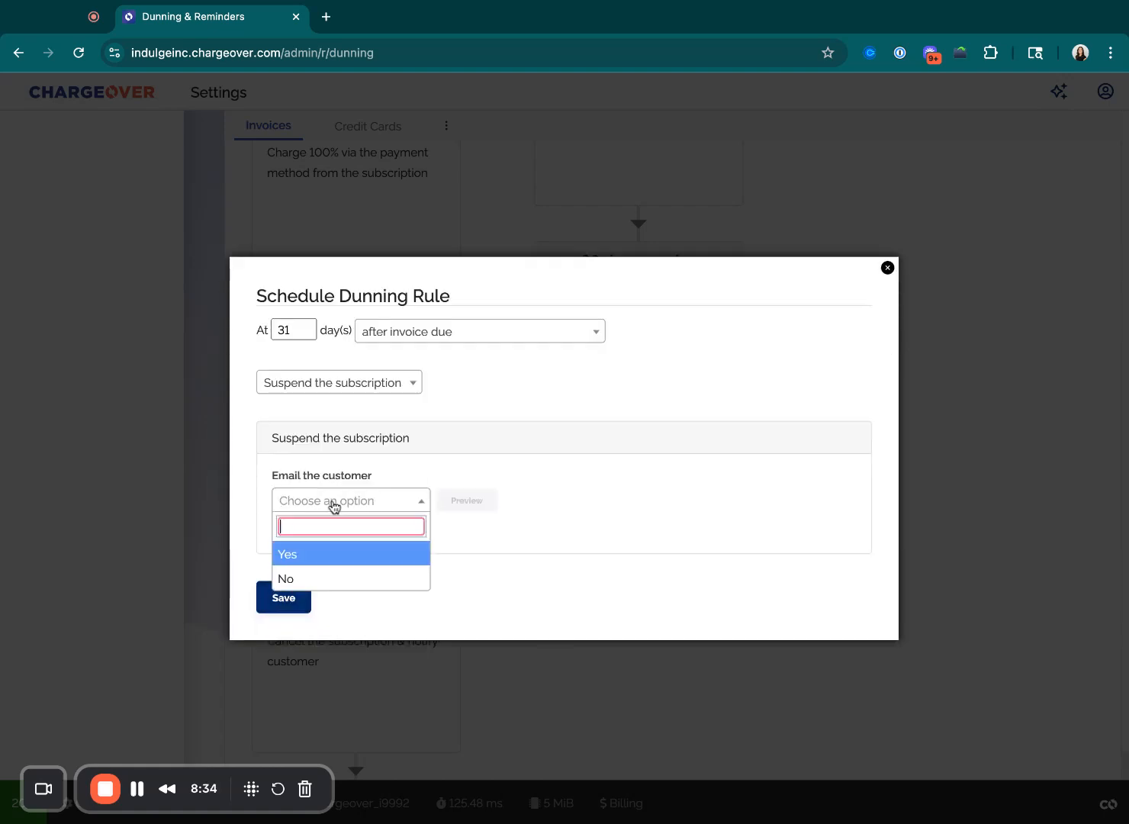
click(336, 555)
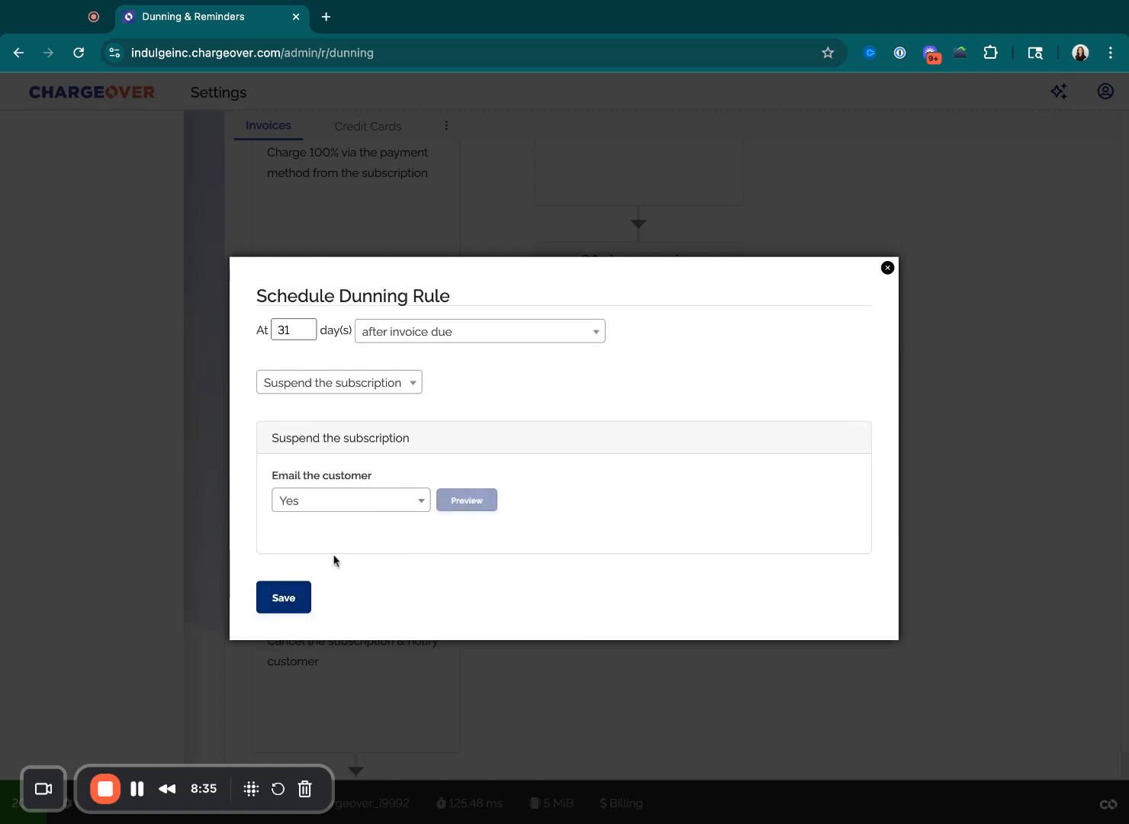
click(278, 602)
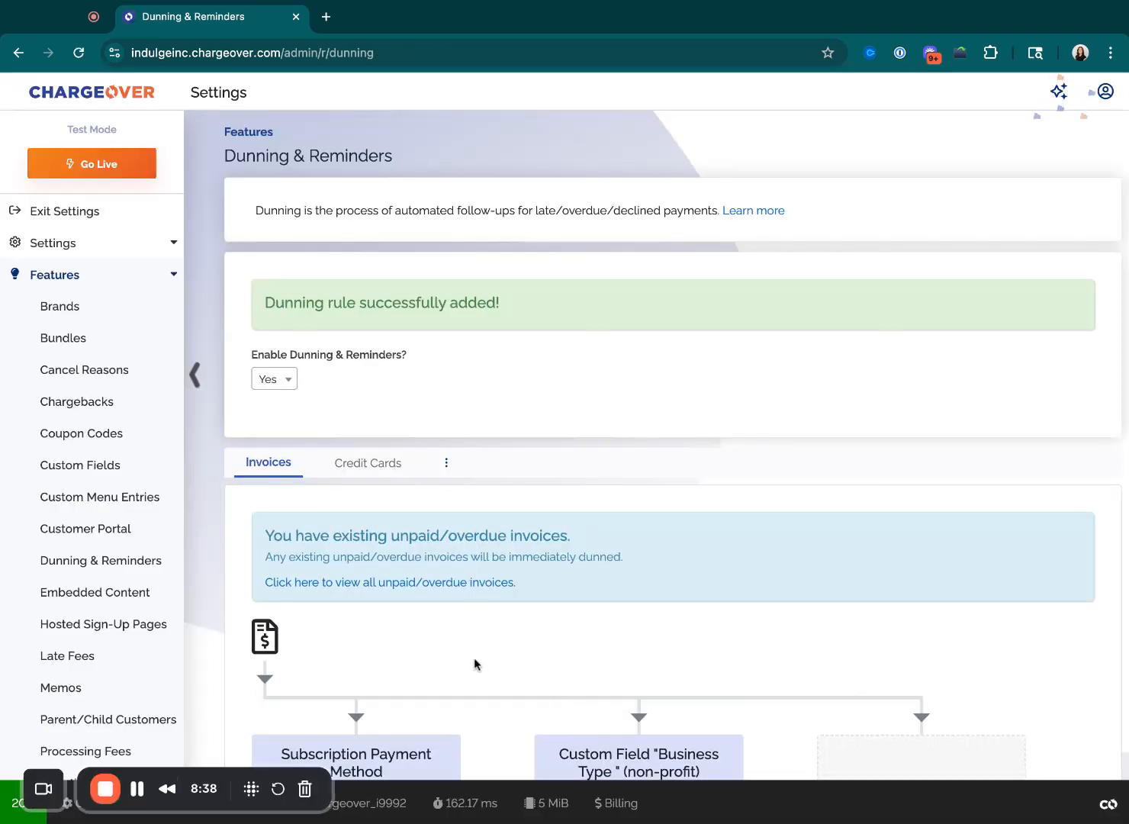
- Review the non-profit group's scheduled rules and open the Email Personalization settings
scroll(465, 659, down, 5)
scroll(458, 659, down, 12)
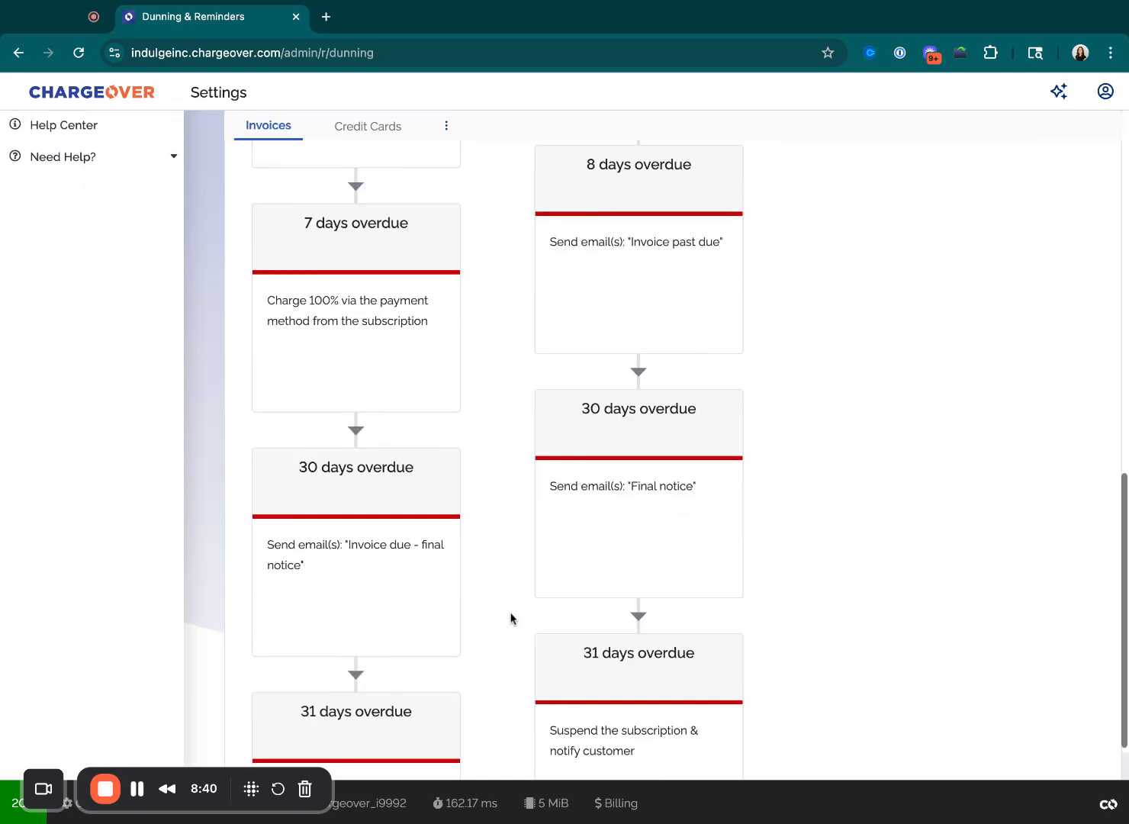
scroll(511, 618, up, 15)
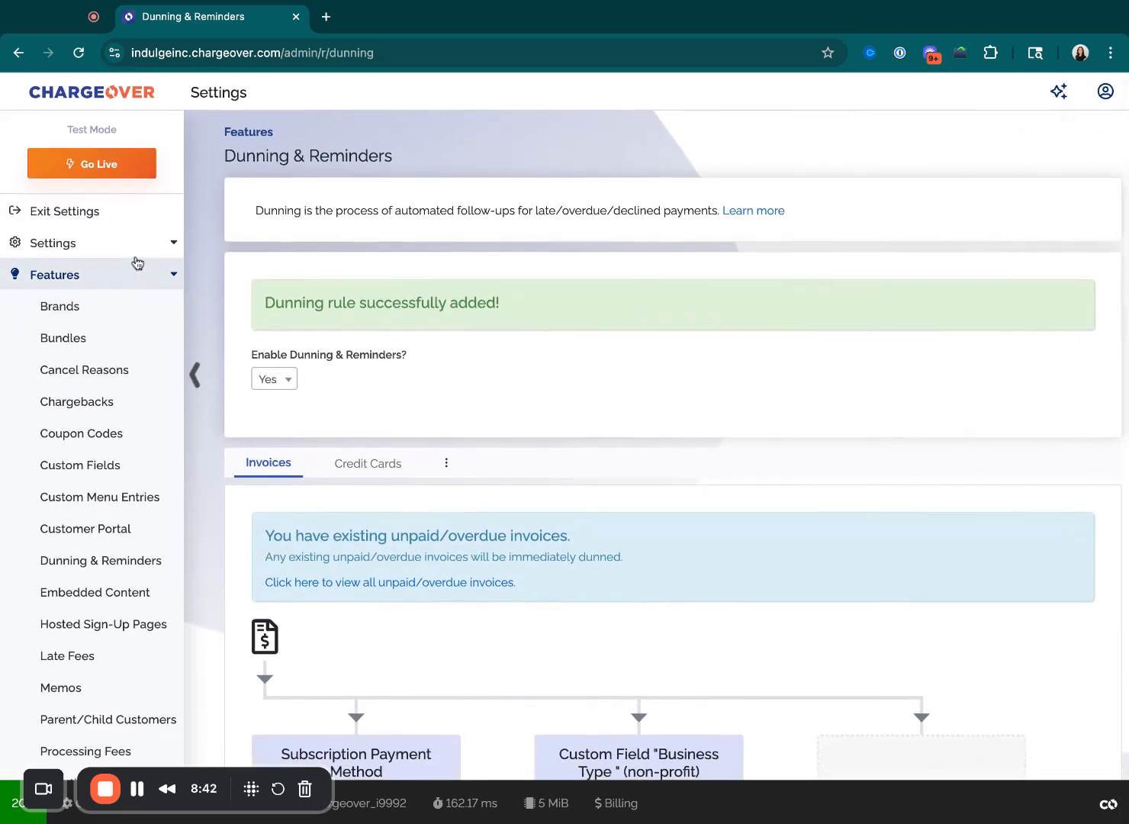
click(137, 256)
click(137, 303)
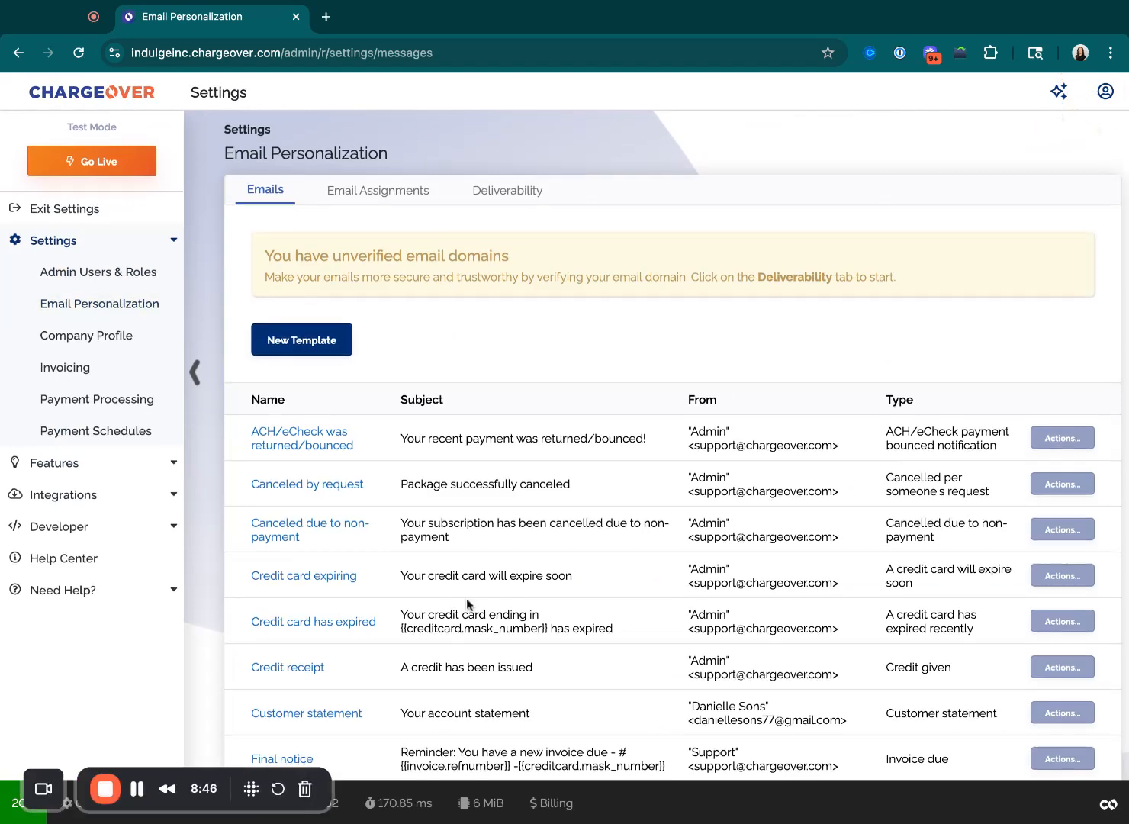
- Duplicate the Invoice due email template
scroll(466, 605, down, 4)
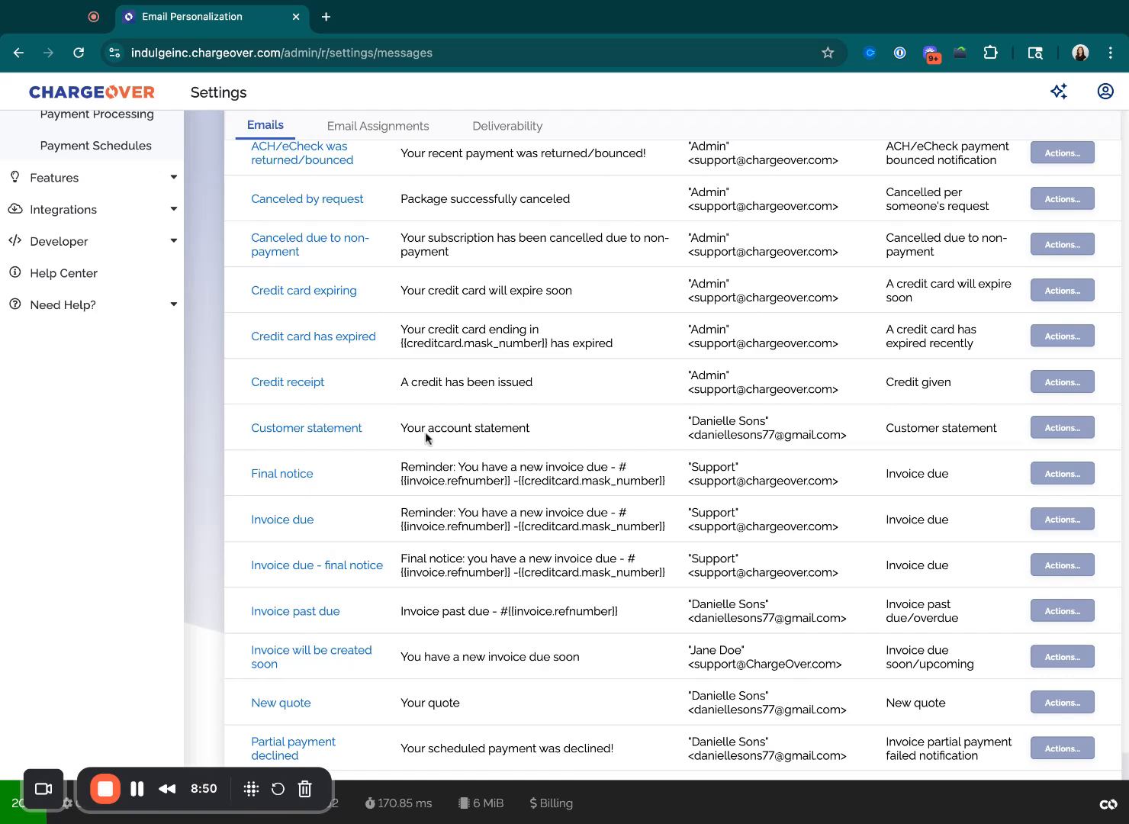
drag(351, 519, 249, 520)
click(351, 519)
click(1056, 519)
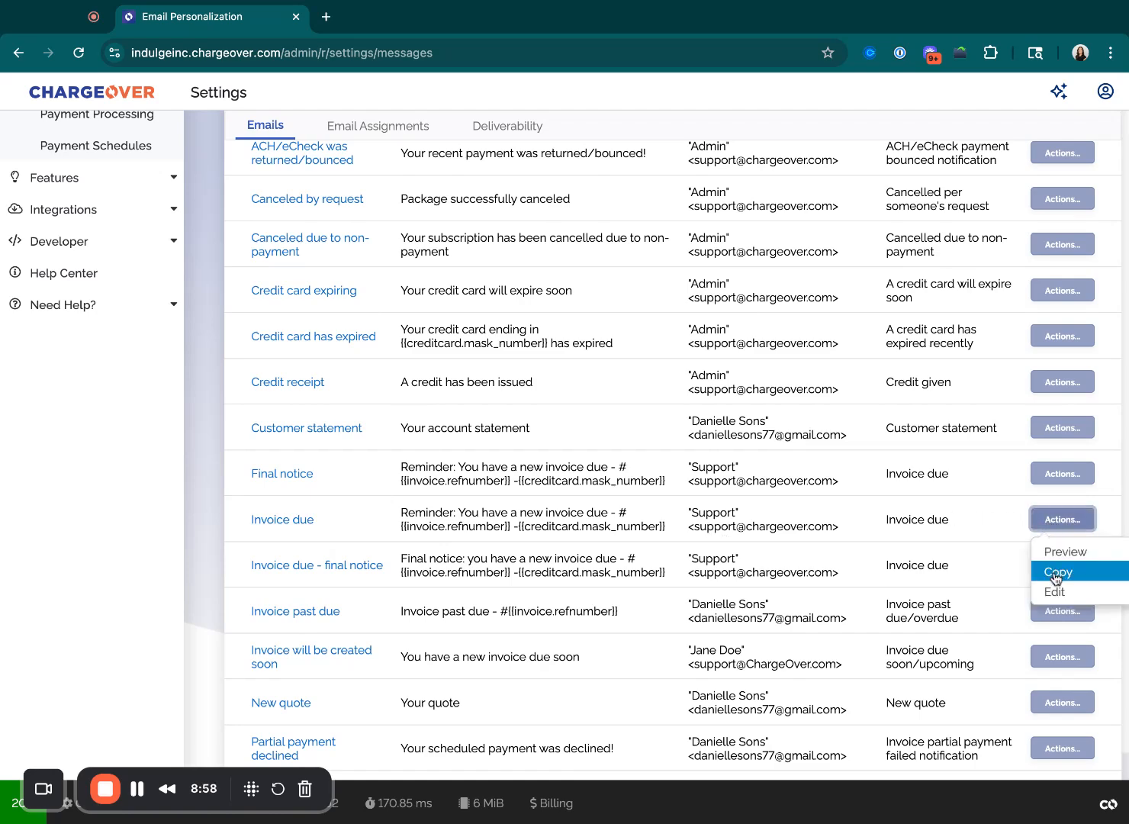
click(1056, 573)
- Open the Invoice due COPY template for editing and change its template name to Final notice
scroll(456, 610, down, 6)
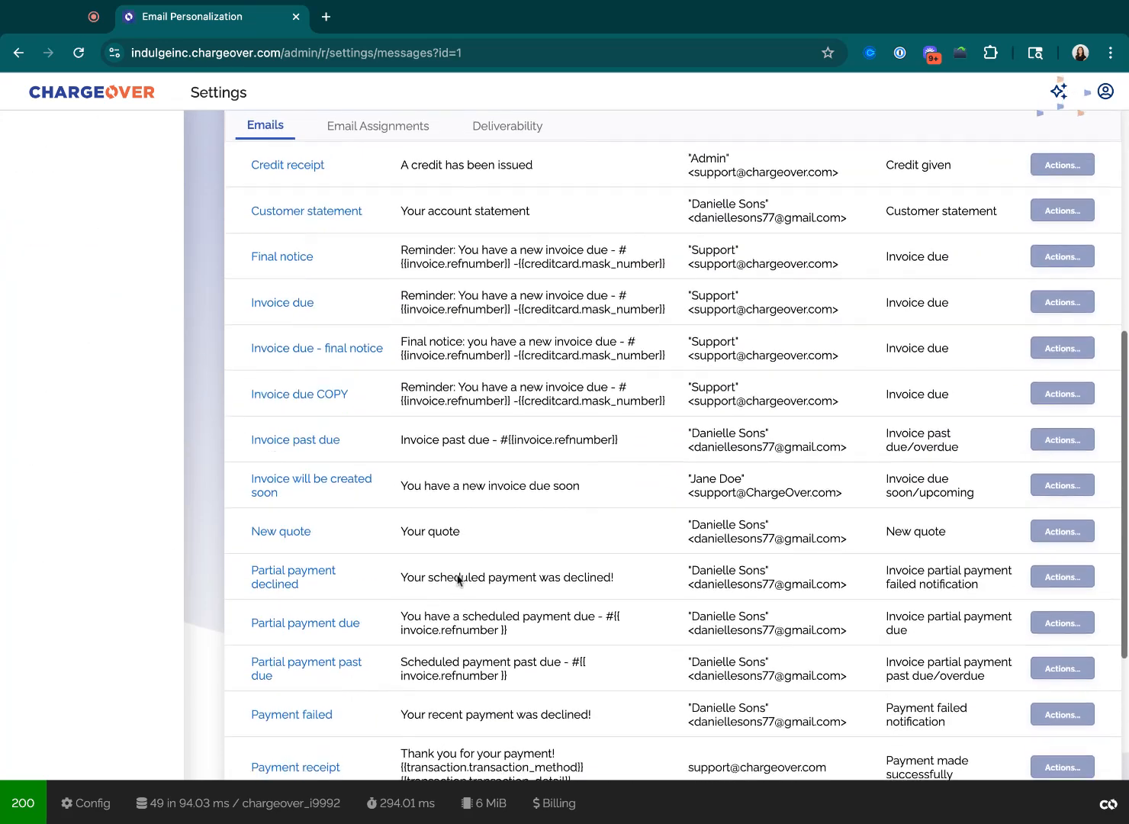
triple_click(363, 391)
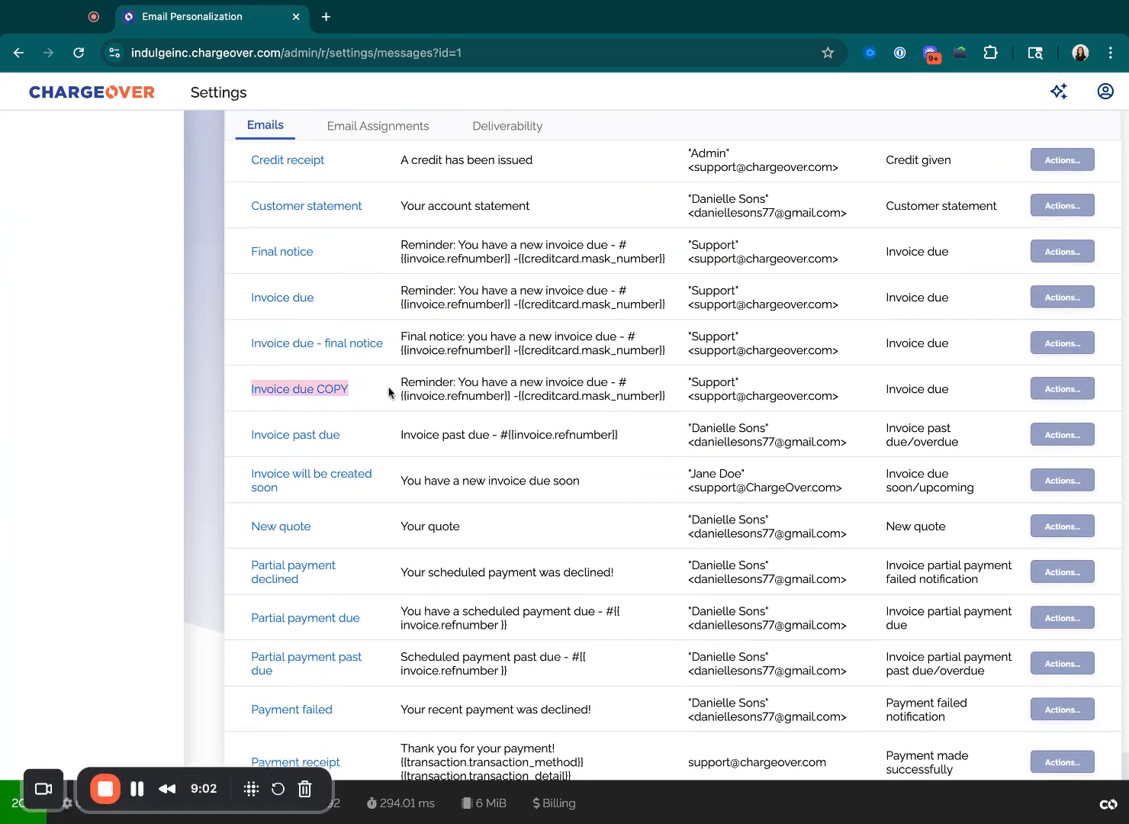
click(325, 391)
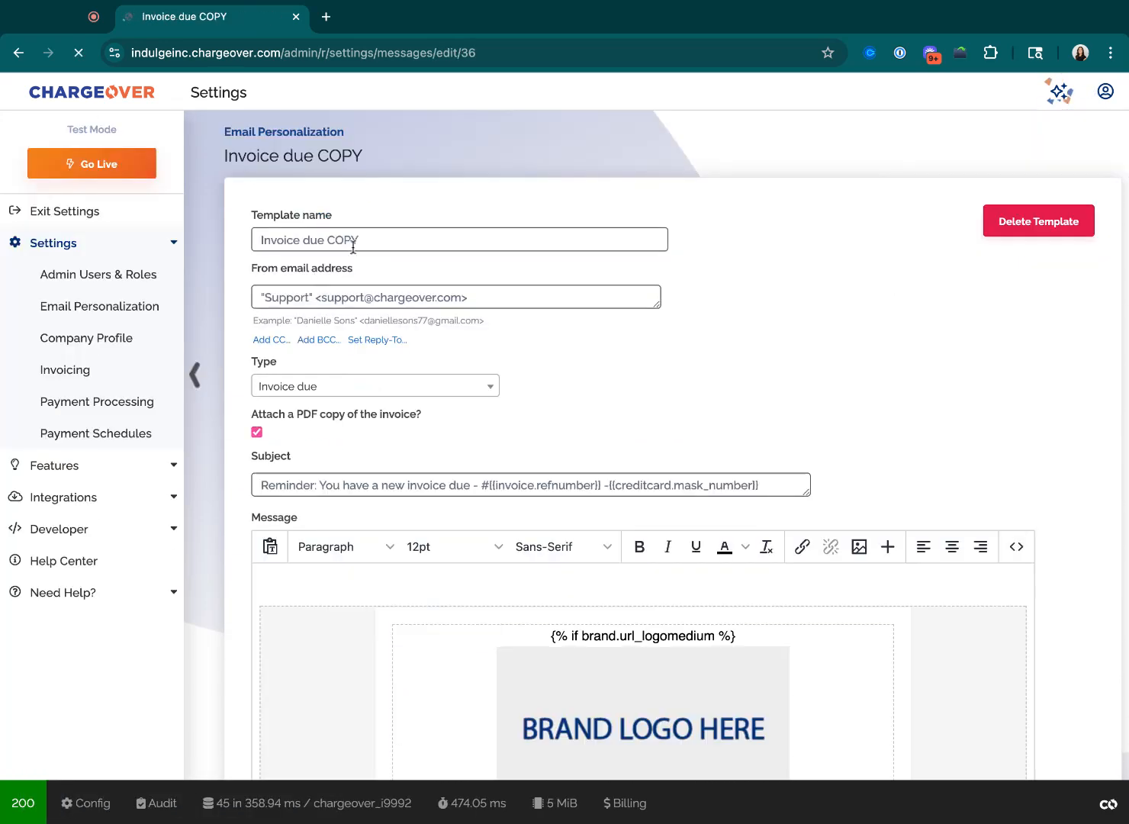
triple_click(375, 239)
text(Final n)
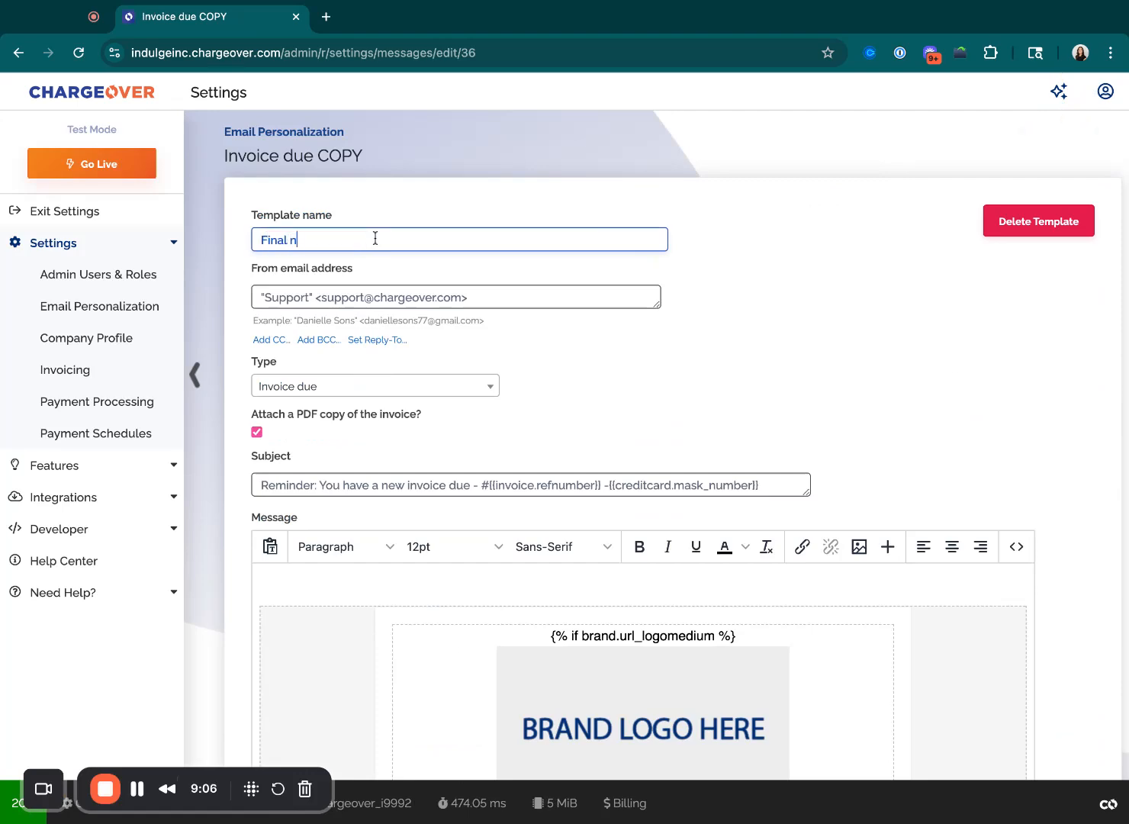
text(otice)
click(565, 390)
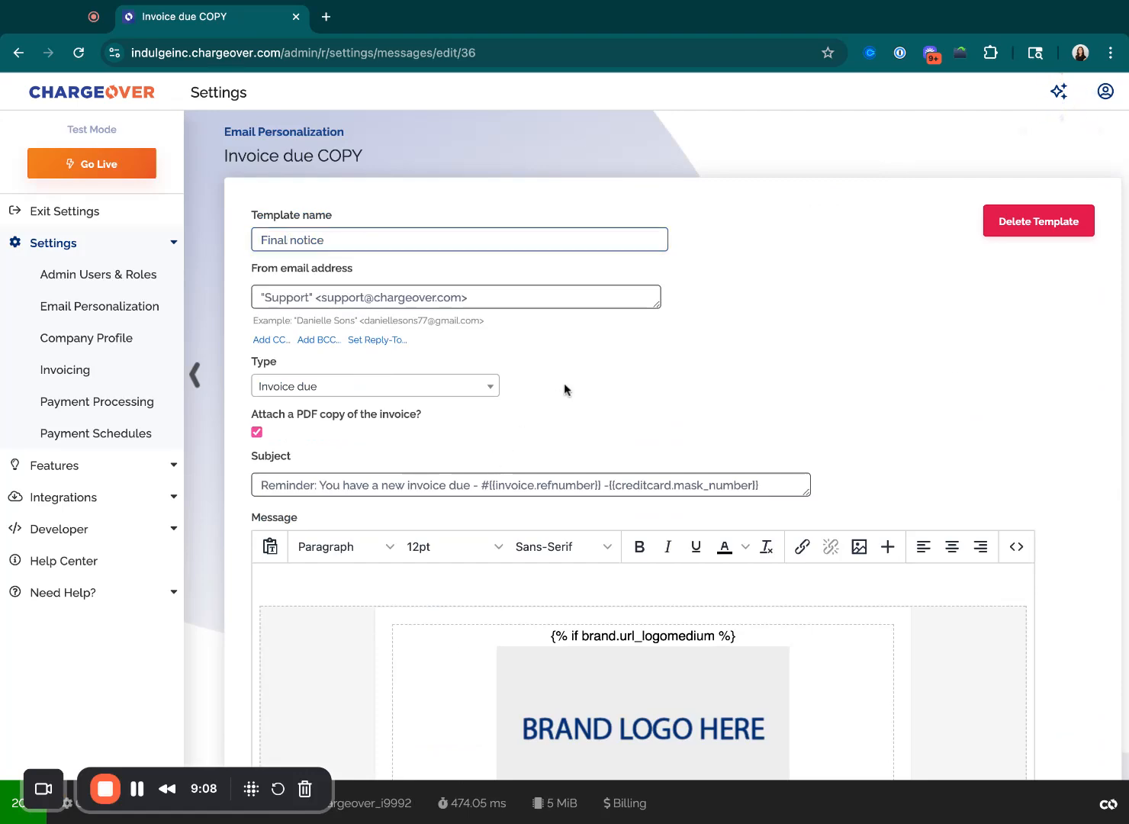
- Reword the message heading's opening to "You have an overdue invoice due", replacing "a new" with "an overdue"
scroll(567, 411, down, 10)
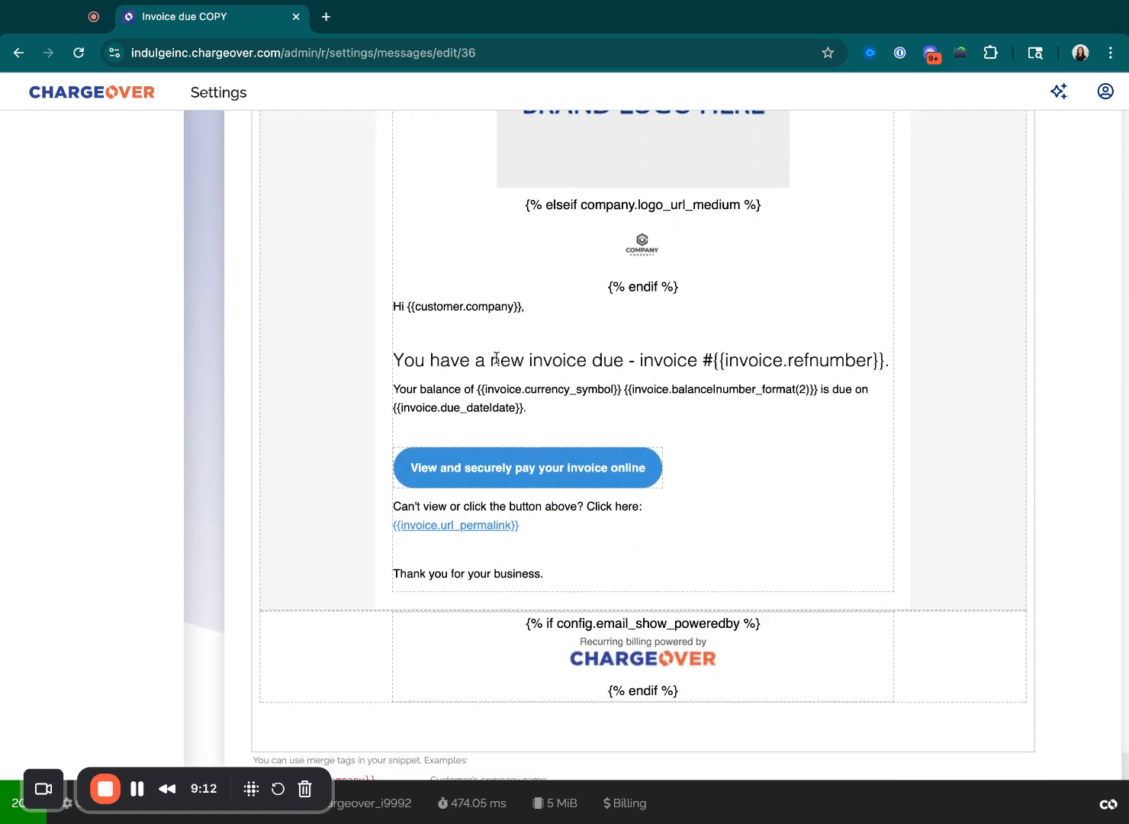
click(499, 359)
double_click(499, 360)
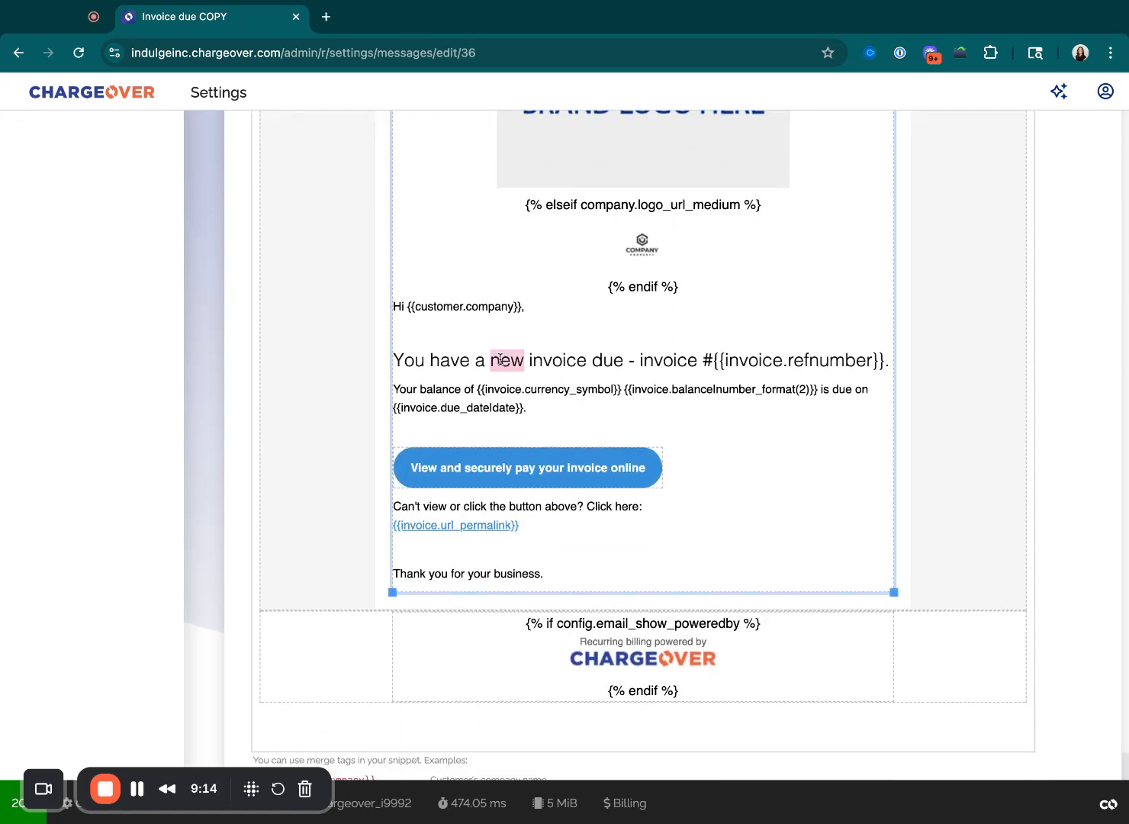
key(BackSpace)
key(BackSpace)
text(n overdue)
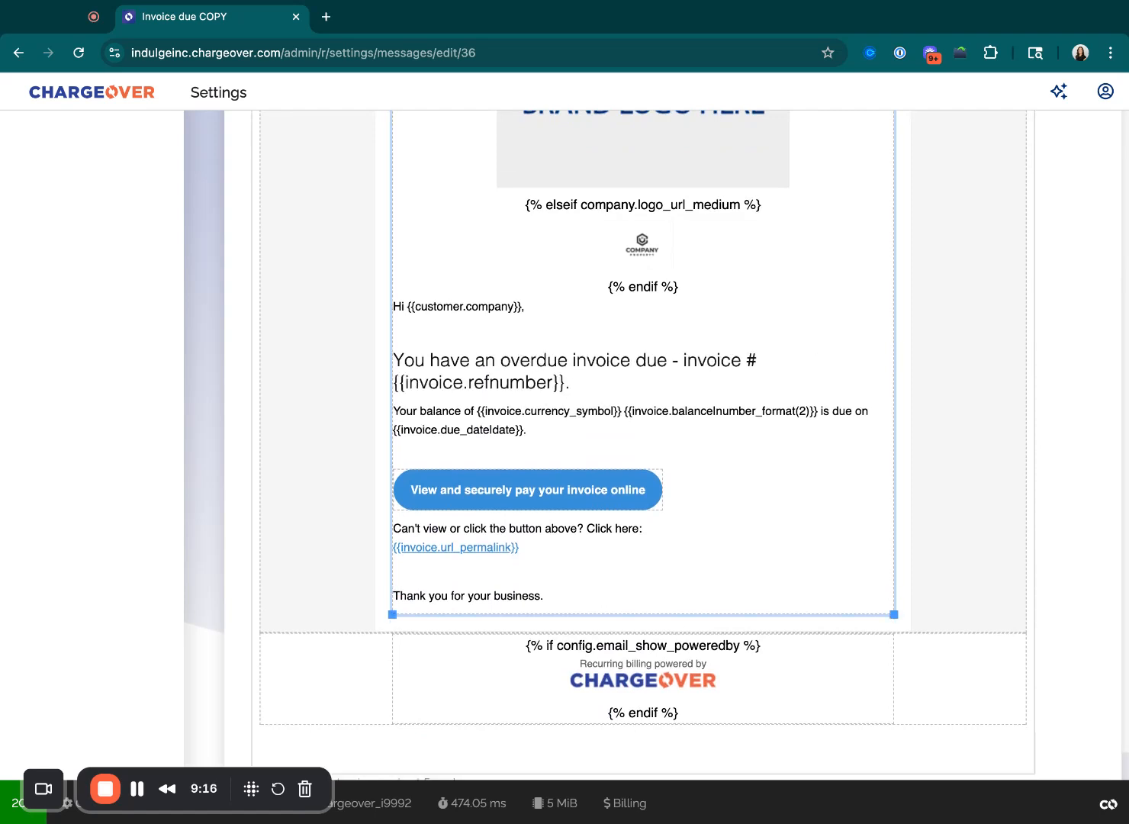
- Below the balance sentence, add the paragraph "Please pay your invoice promptly. Account and subscription termination processes will take affect 24 hours from now."
click(522, 429)
key(Return)
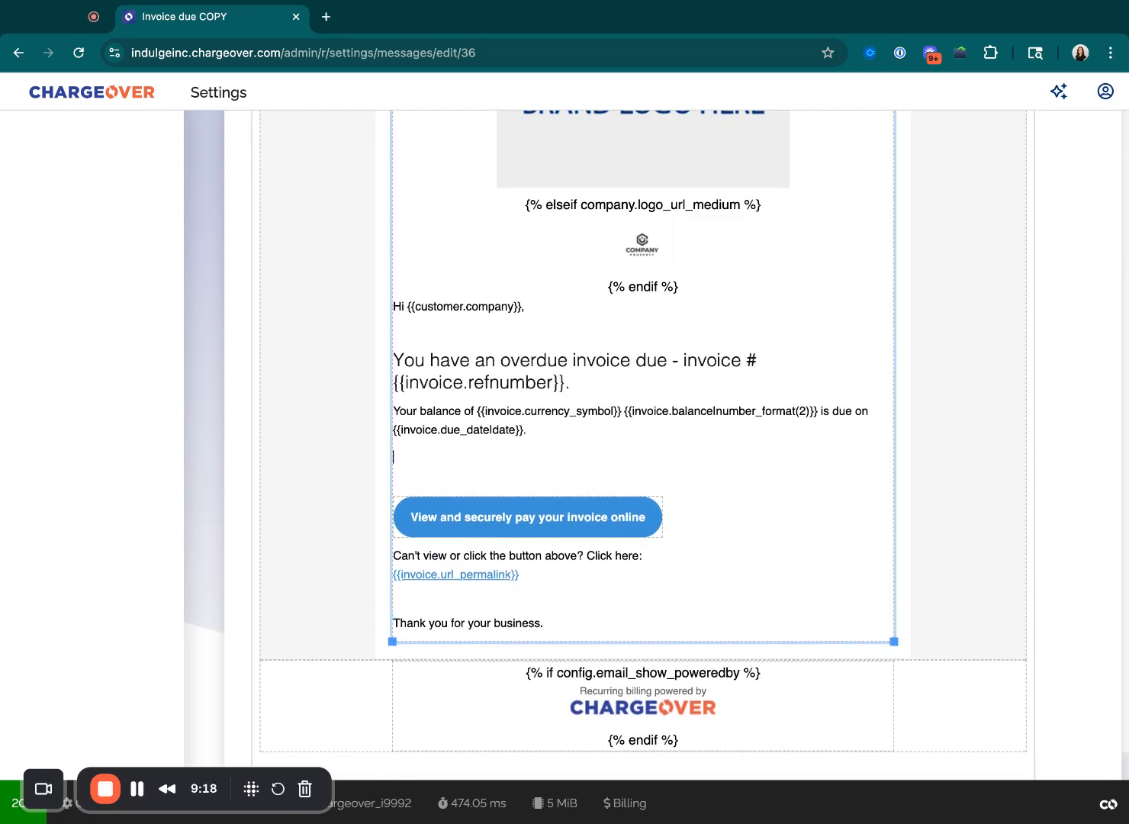
key(super+Tab)
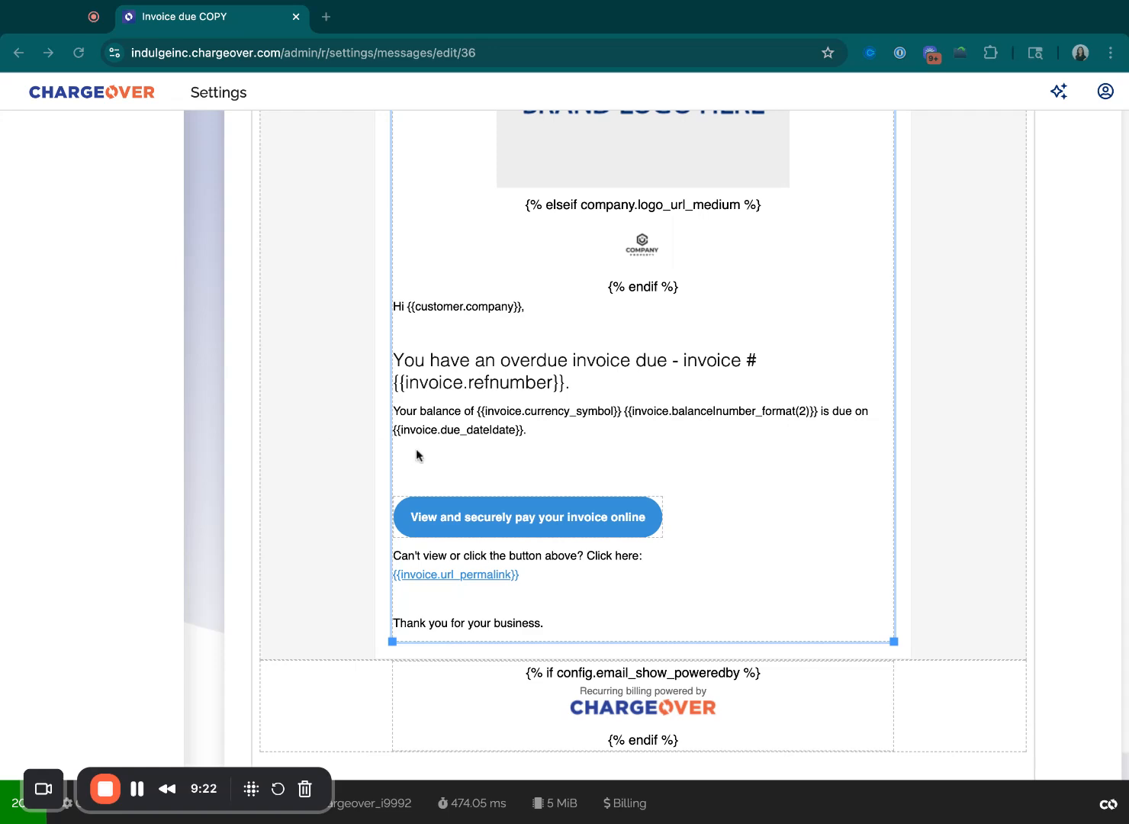
key(super+Tab)
key(super+v)
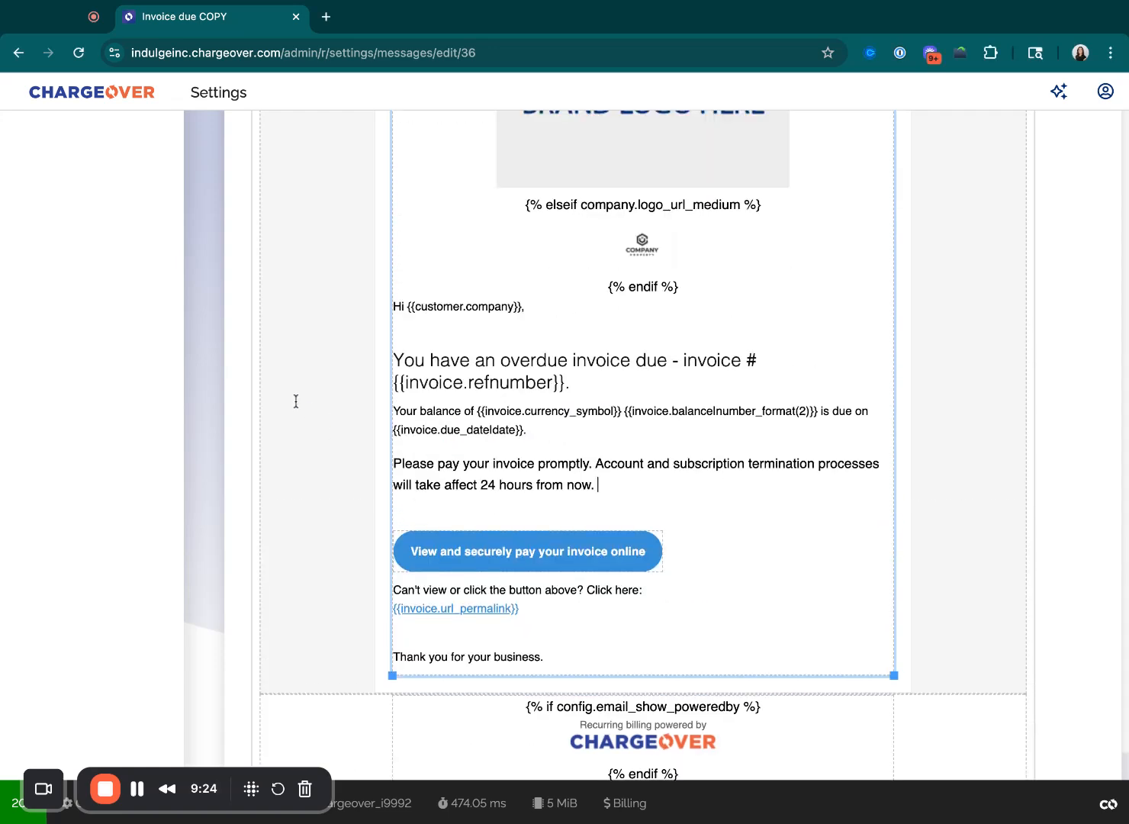
- Look over the added termination warning in the message body and save the Final notice email template
click(316, 428)
click(612, 478)
triple_click(613, 482)
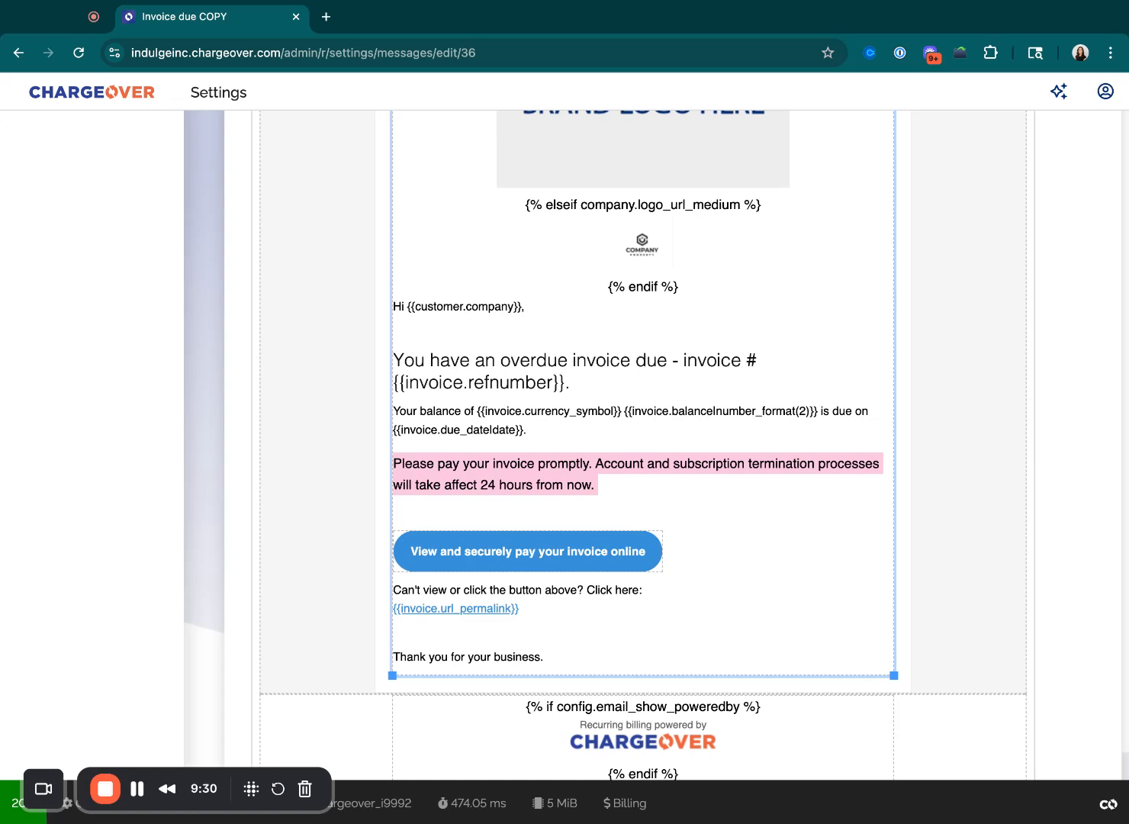
click(236, 498)
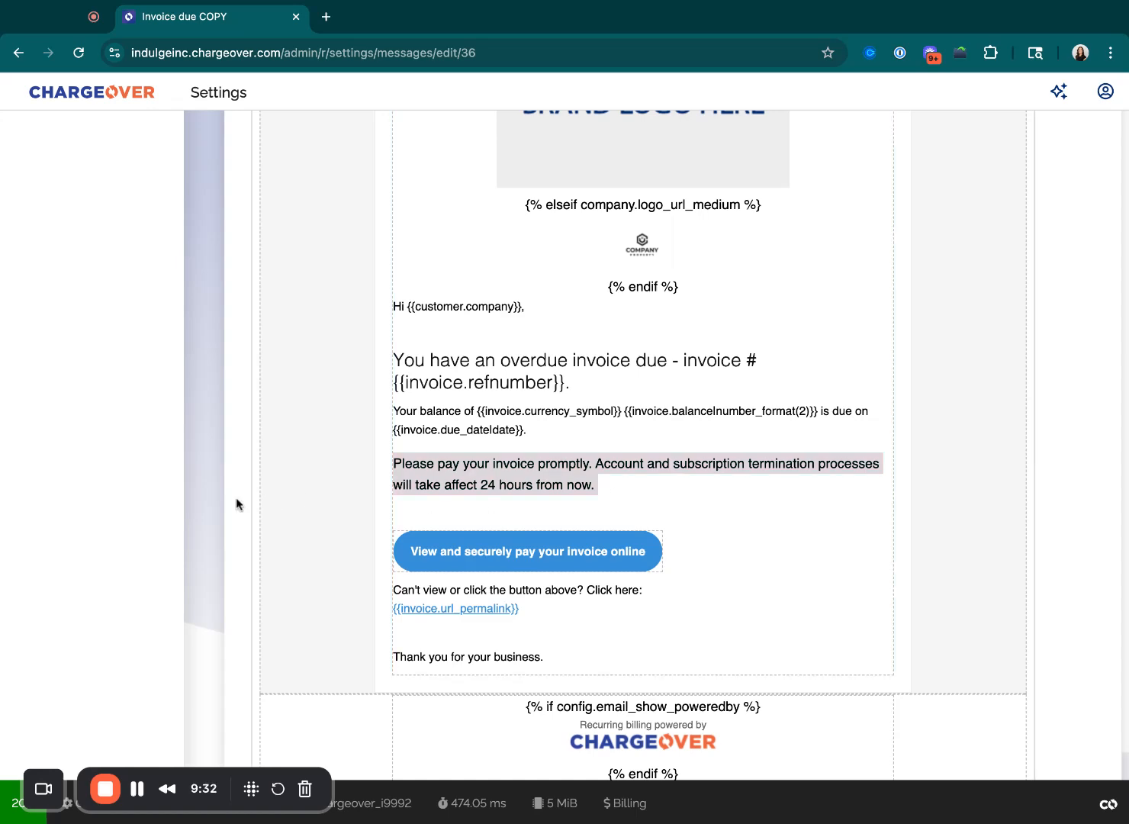
scroll(269, 525, down, 4)
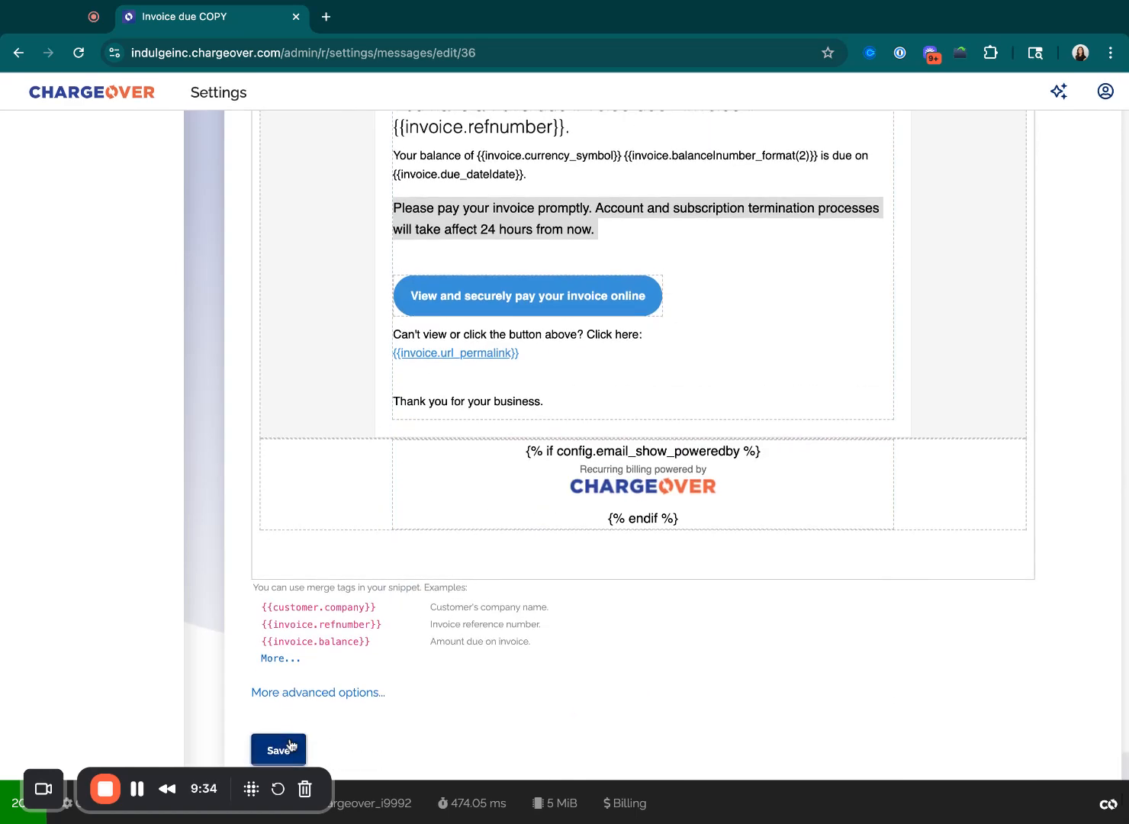
click(279, 749)
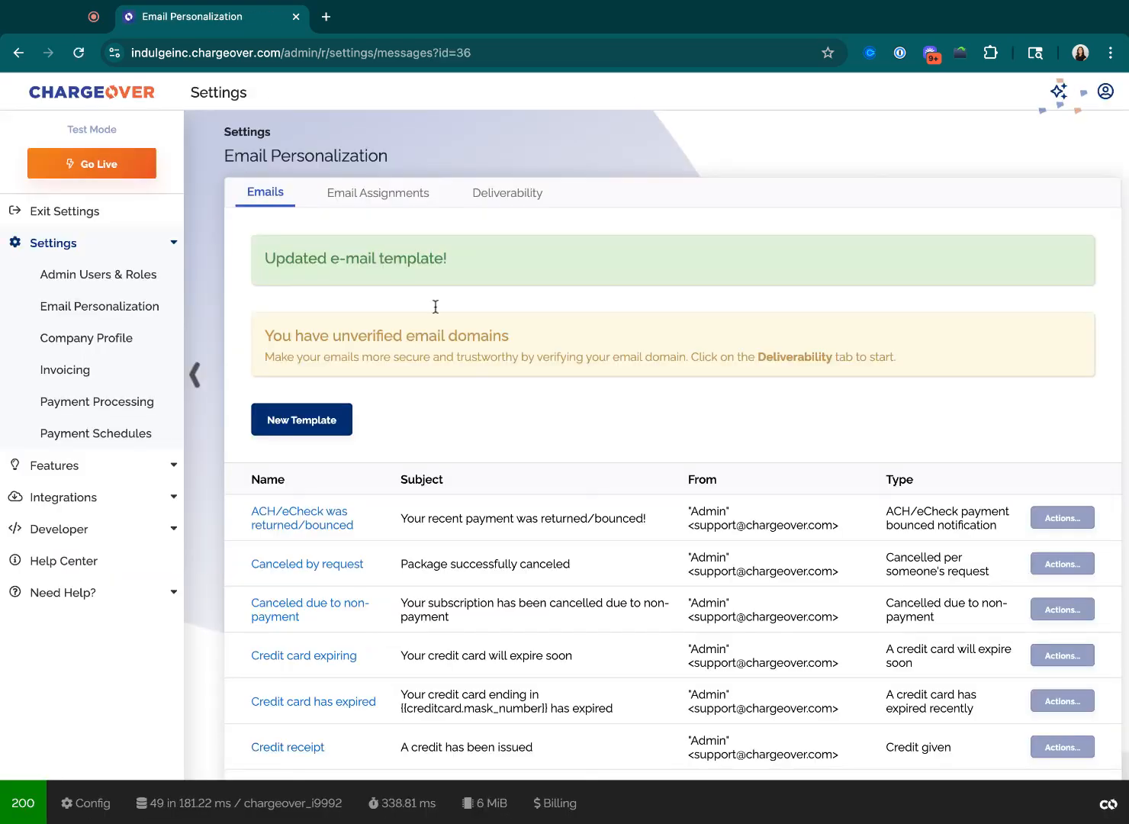
- Look through the email template list for the Final notice template and open the Dunning & Reminders settings
scroll(377, 592, down, 7)
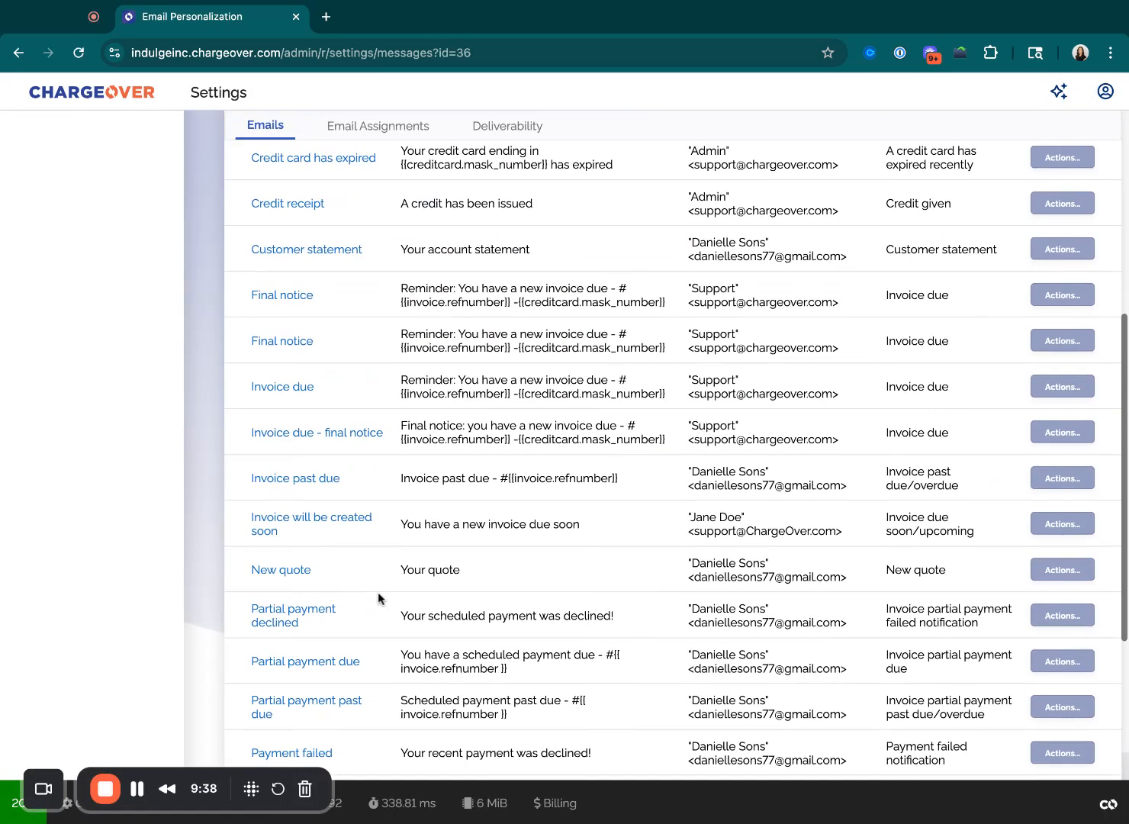
scroll(378, 591, up, 7)
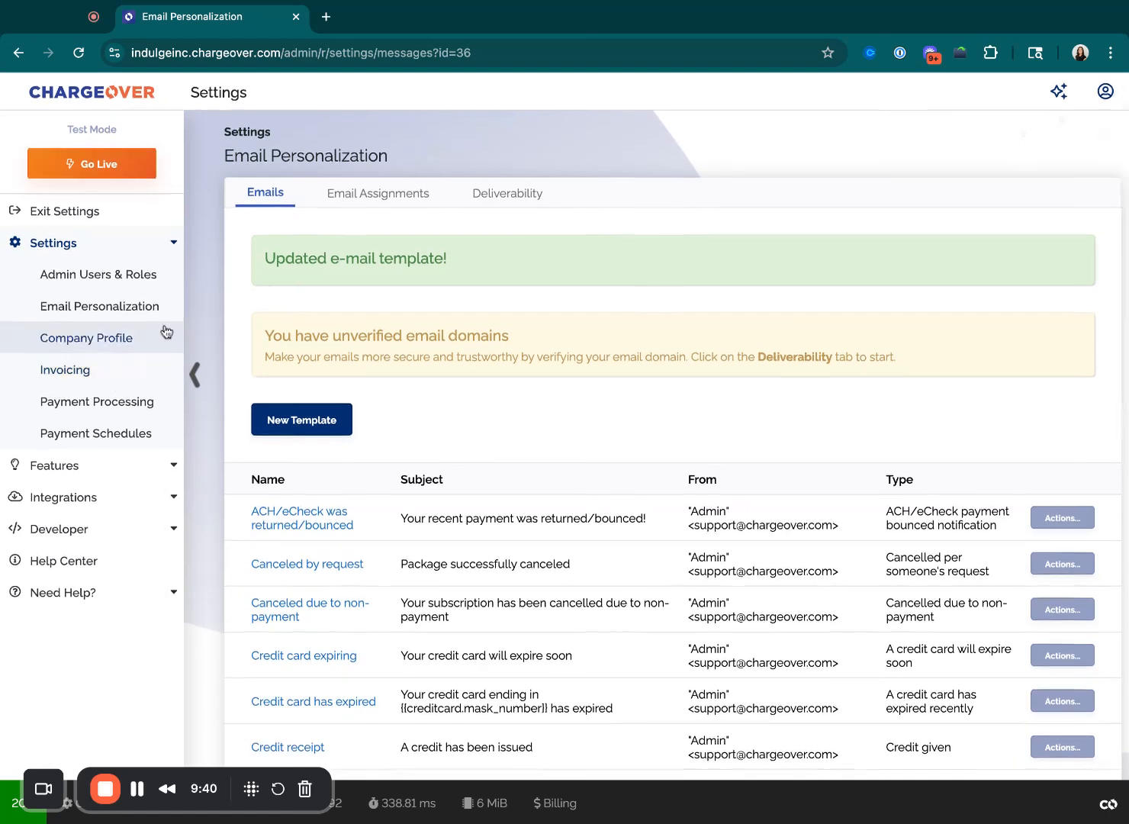
click(130, 467)
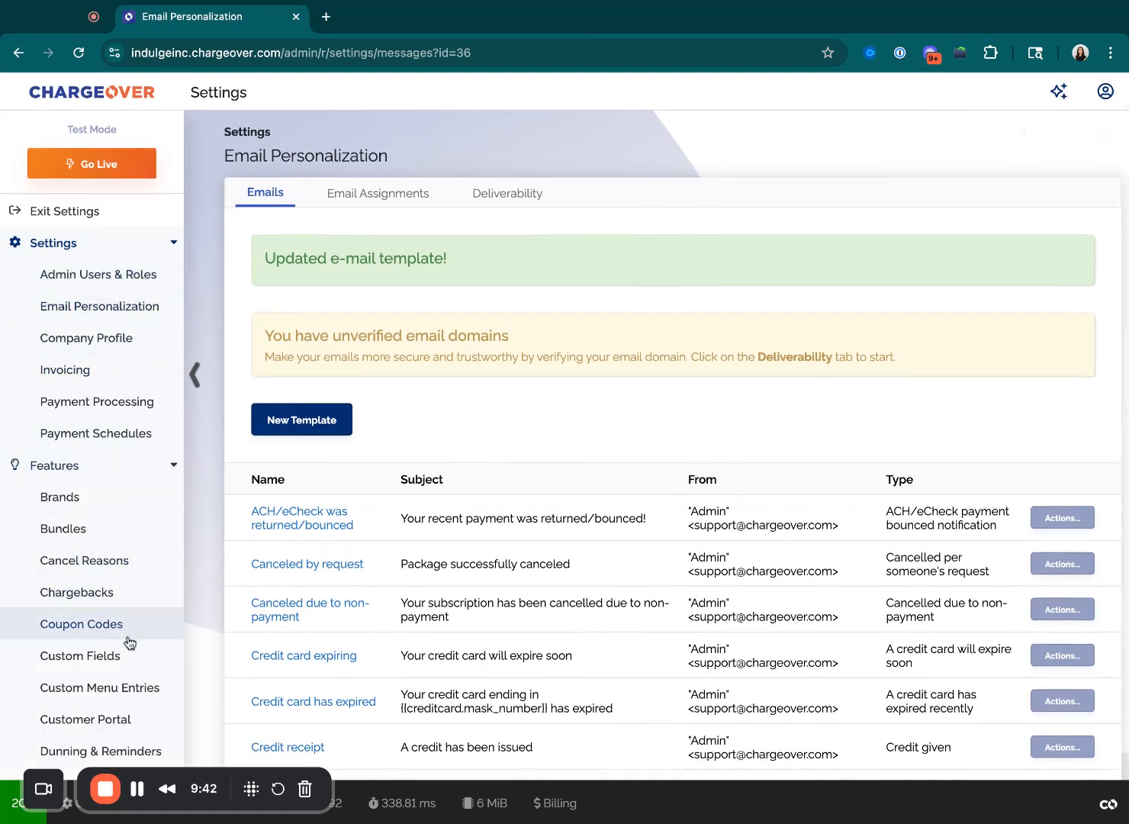
scroll(163, 555, down, 1)
click(129, 671)
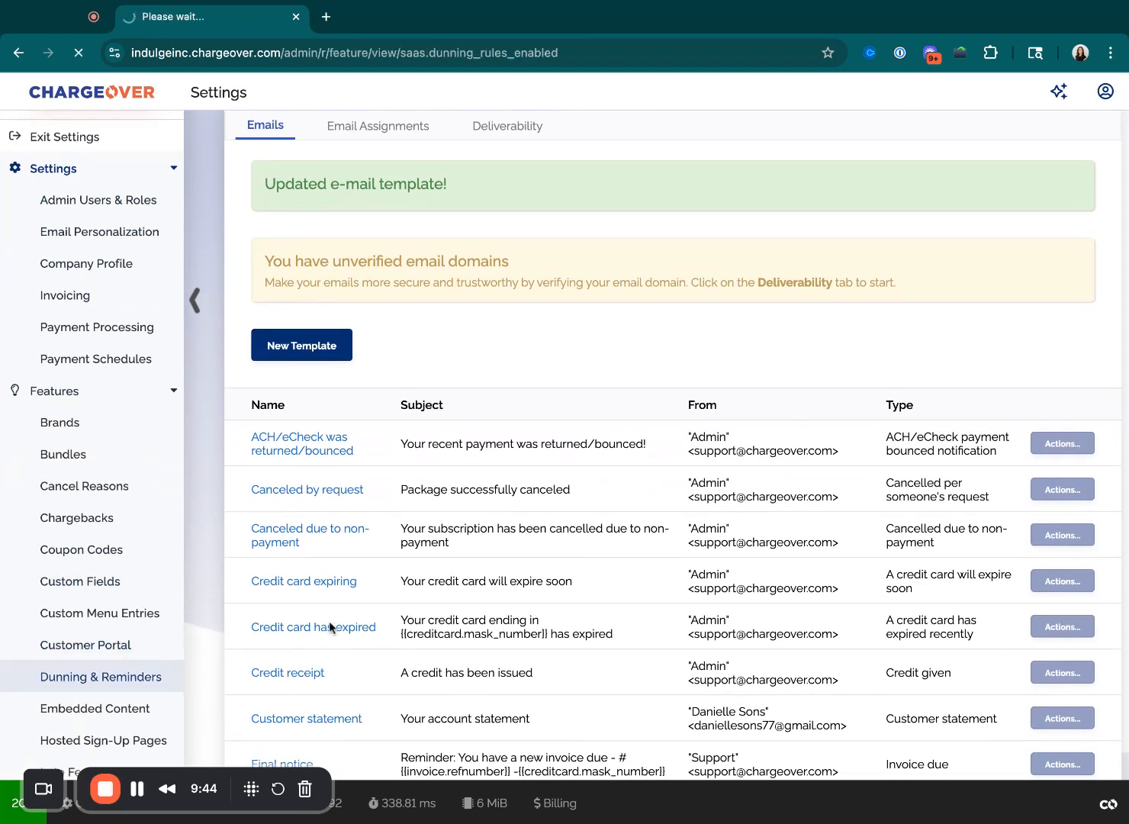
- Check which email templates the non-profit group's 2 days overdue rule can send, and close the rule without saving
scroll(517, 700, down, 6)
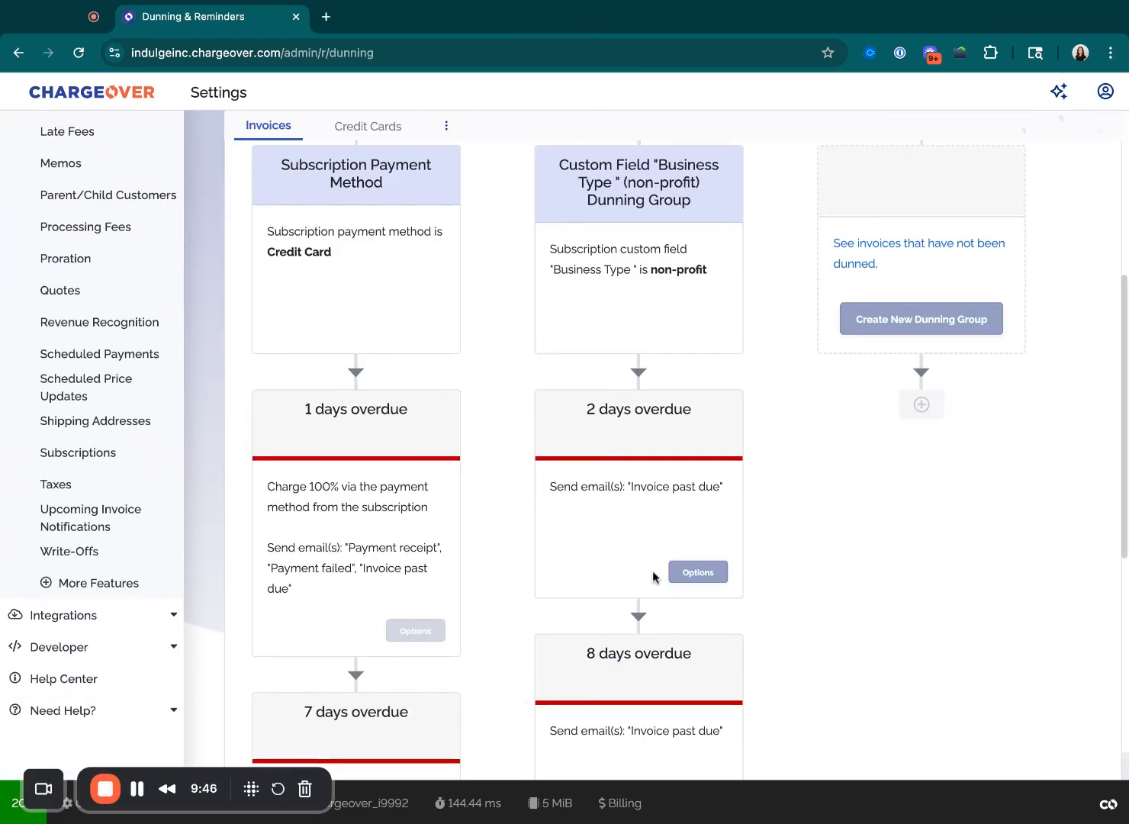
click(686, 572)
click(631, 622)
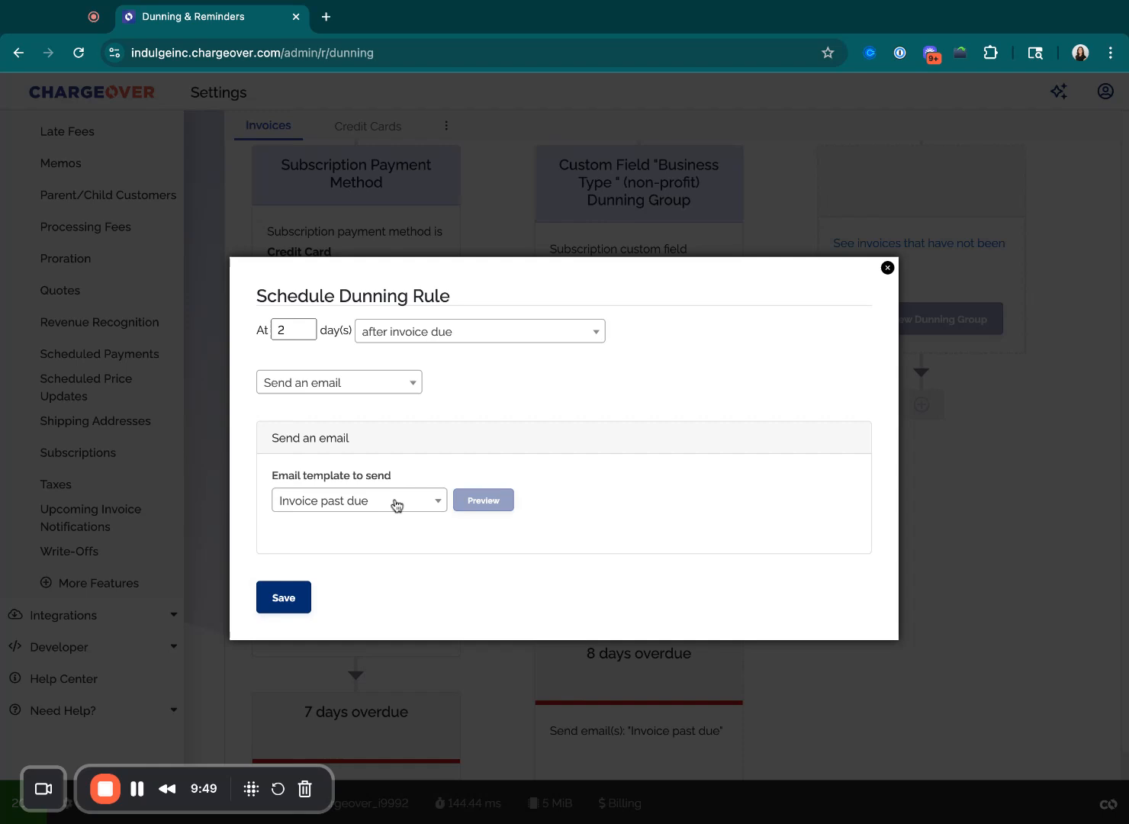
click(396, 504)
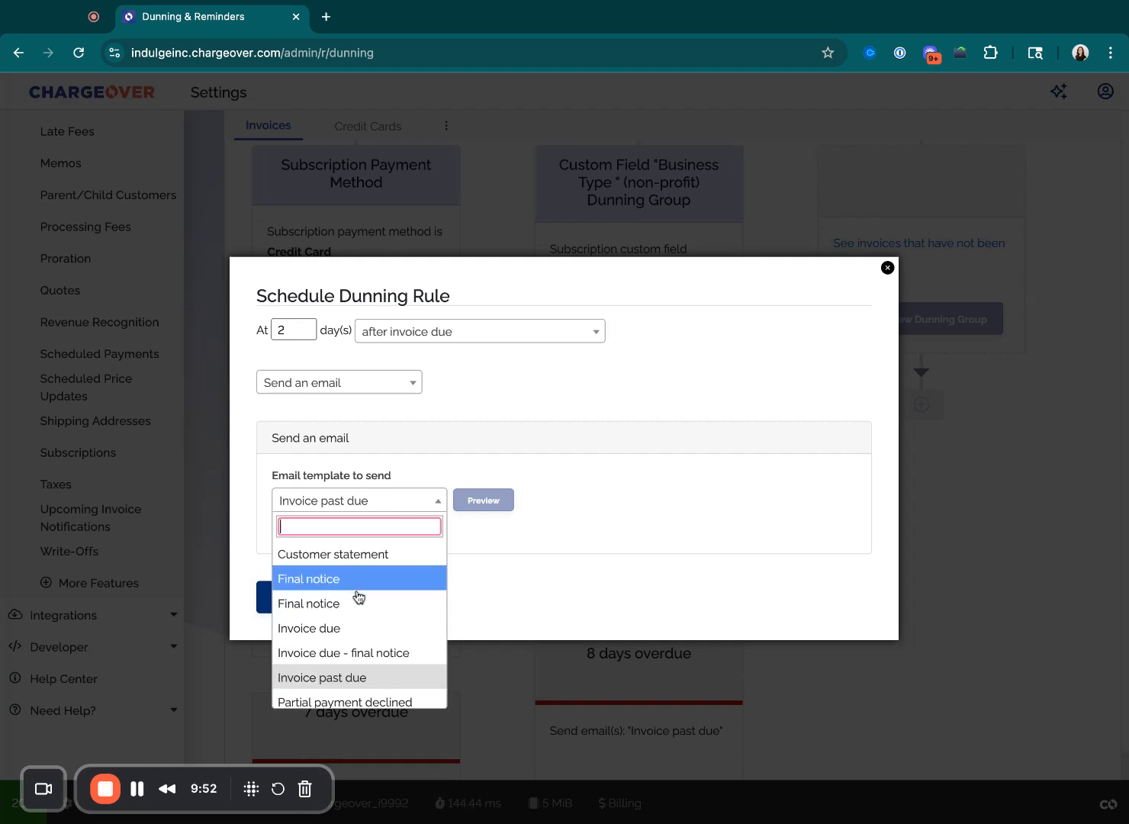
click(500, 552)
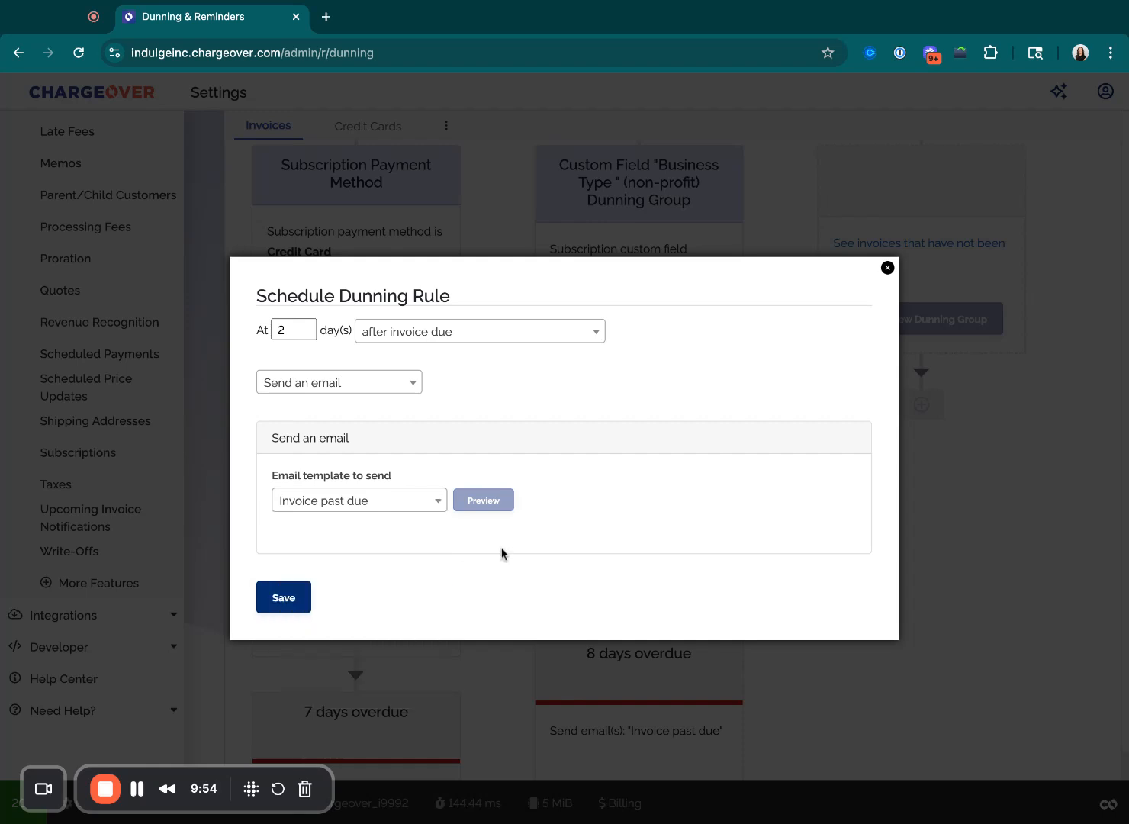
click(886, 267)
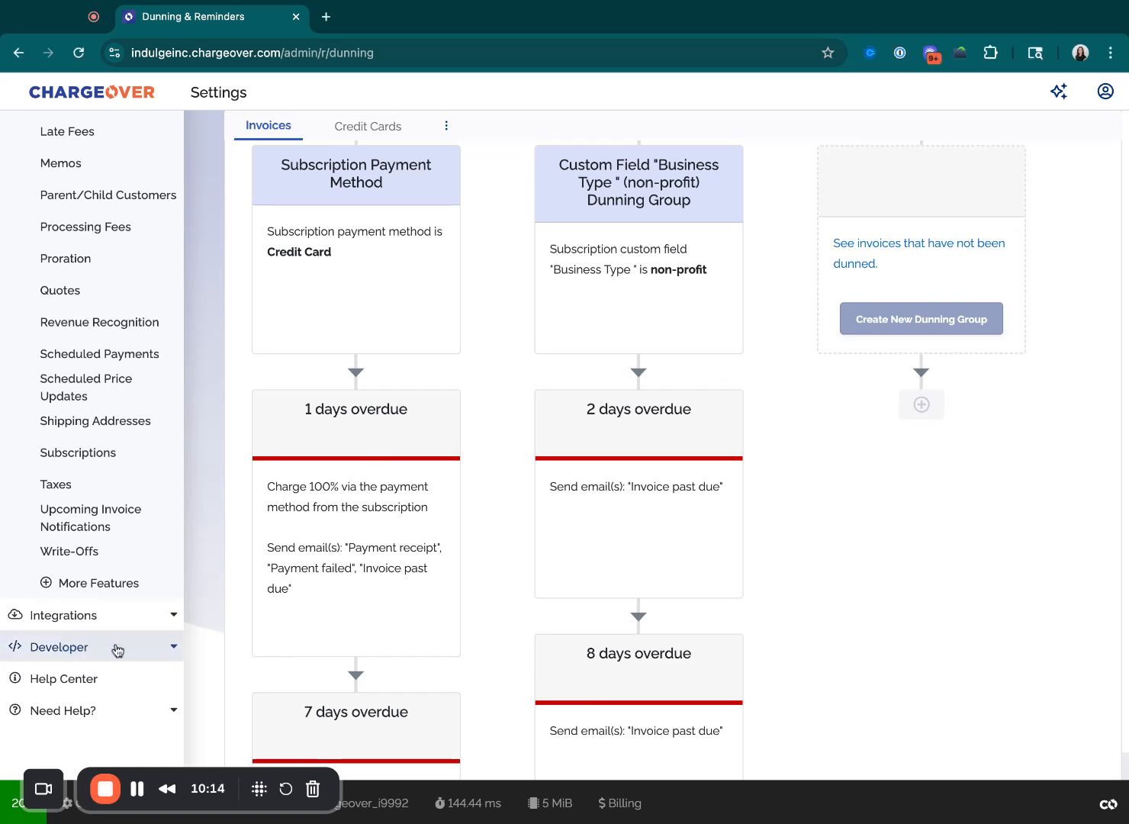
- Open the System Status page and examine when invoices will be generated
click(129, 710)
scroll(128, 710, down, 2)
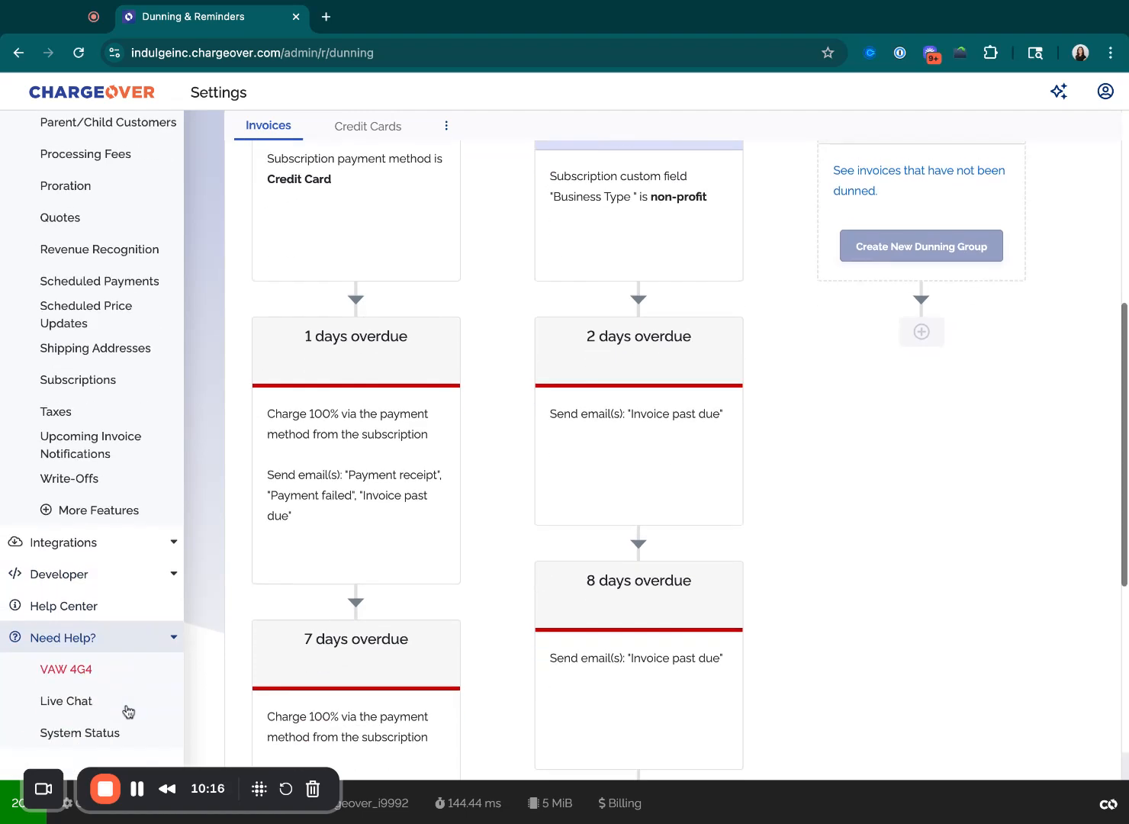
scroll(127, 711, down, 2)
click(112, 657)
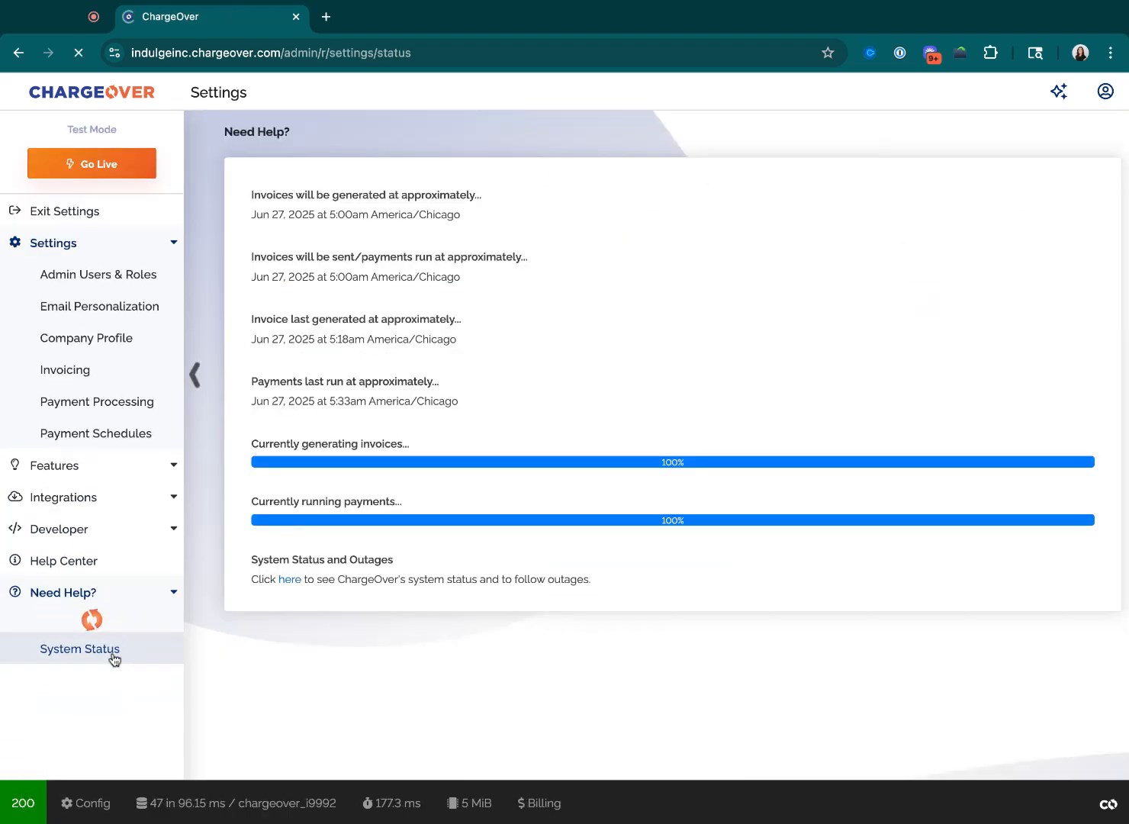
triple_click(471, 216)
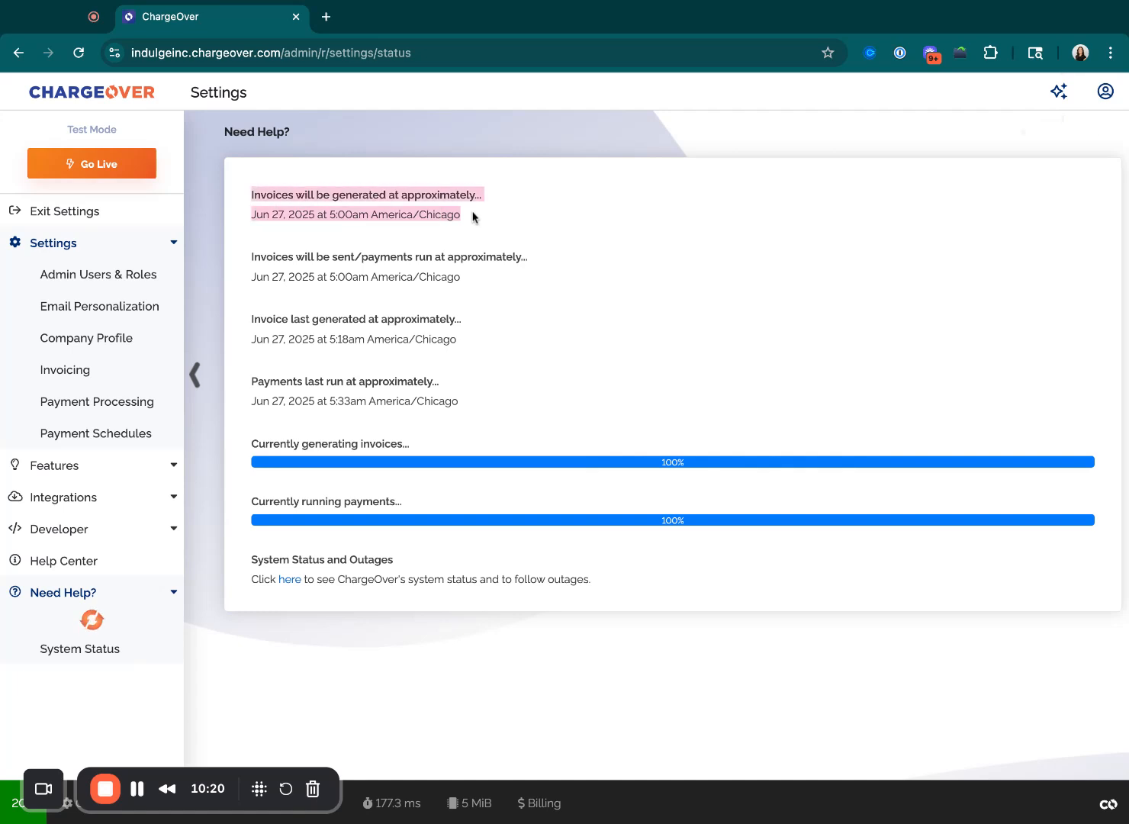
click(269, 194)
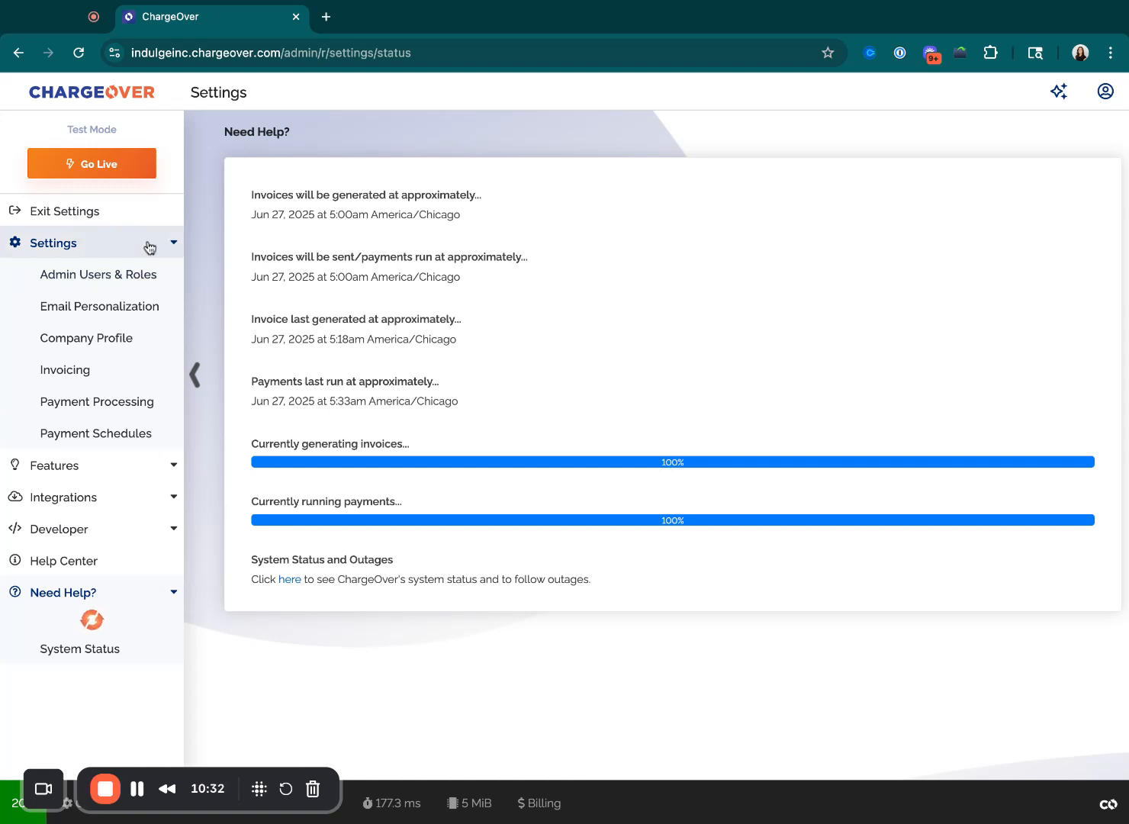
- Leave the settings, find the dunning reports in the Report Center and open the Not Dunned Invoices report
click(131, 222)
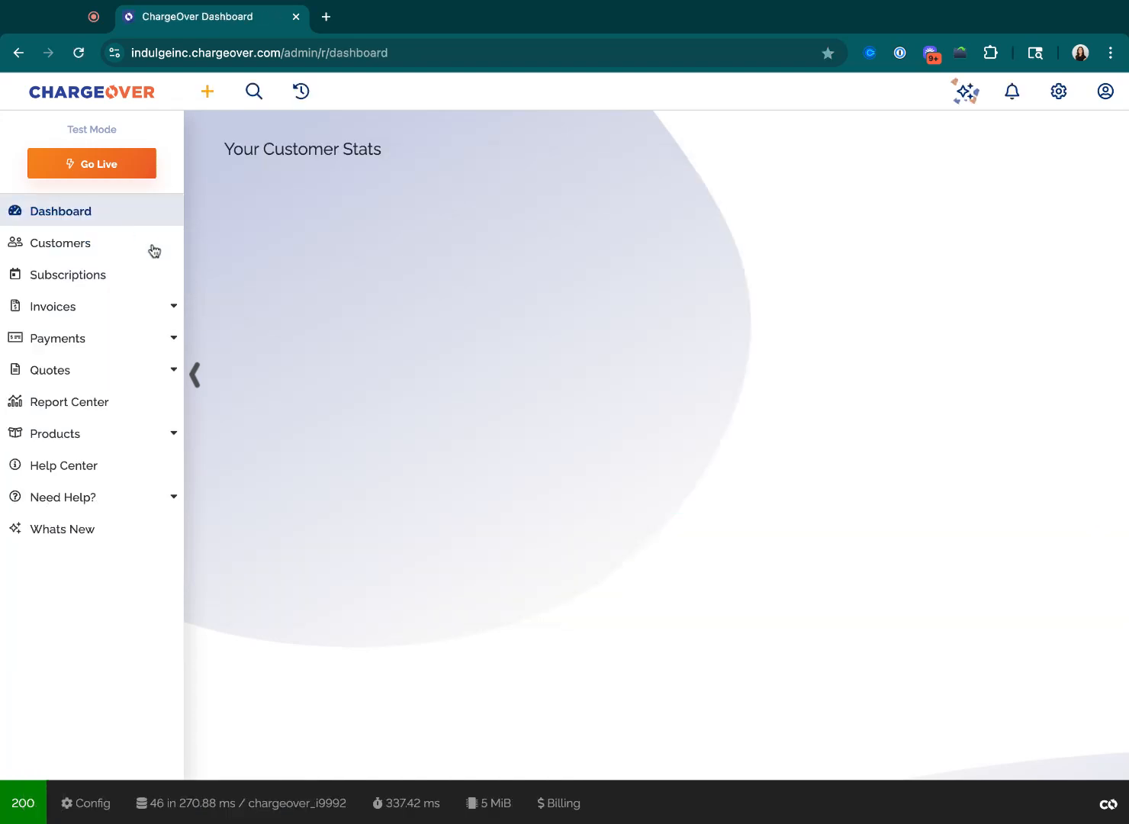
click(154, 402)
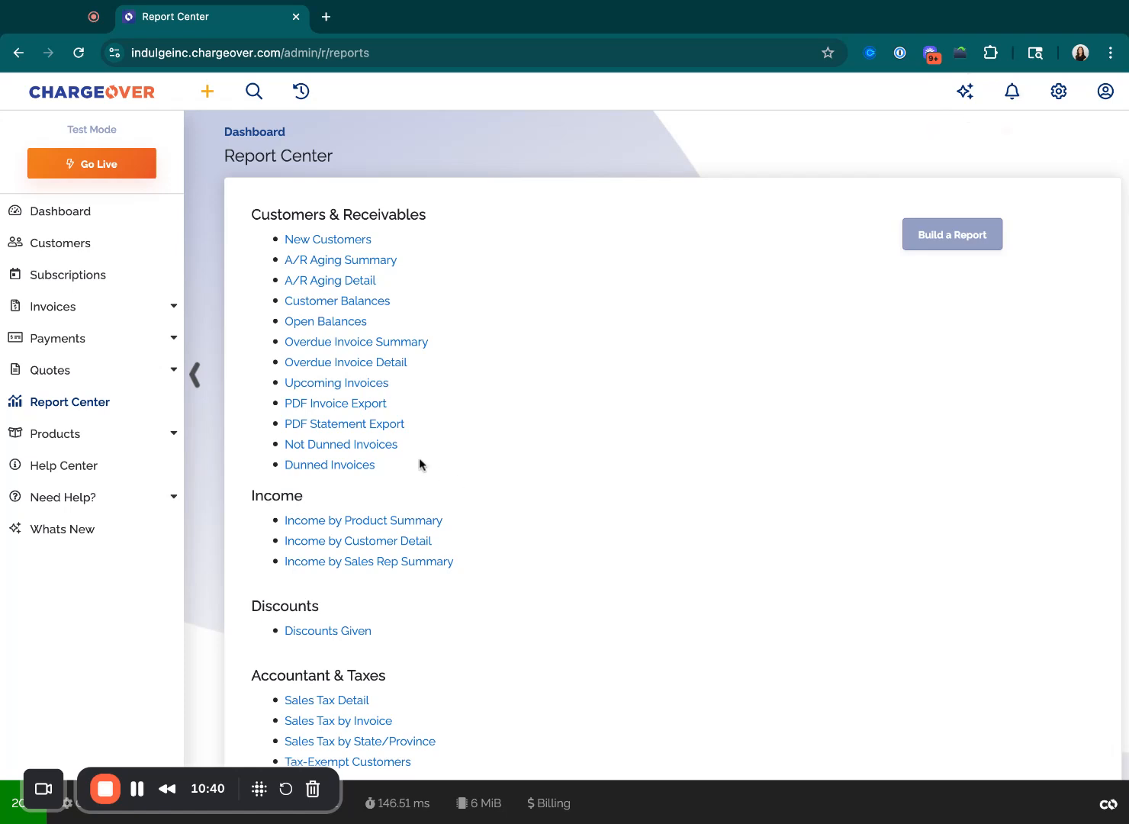
drag(395, 466, 284, 443)
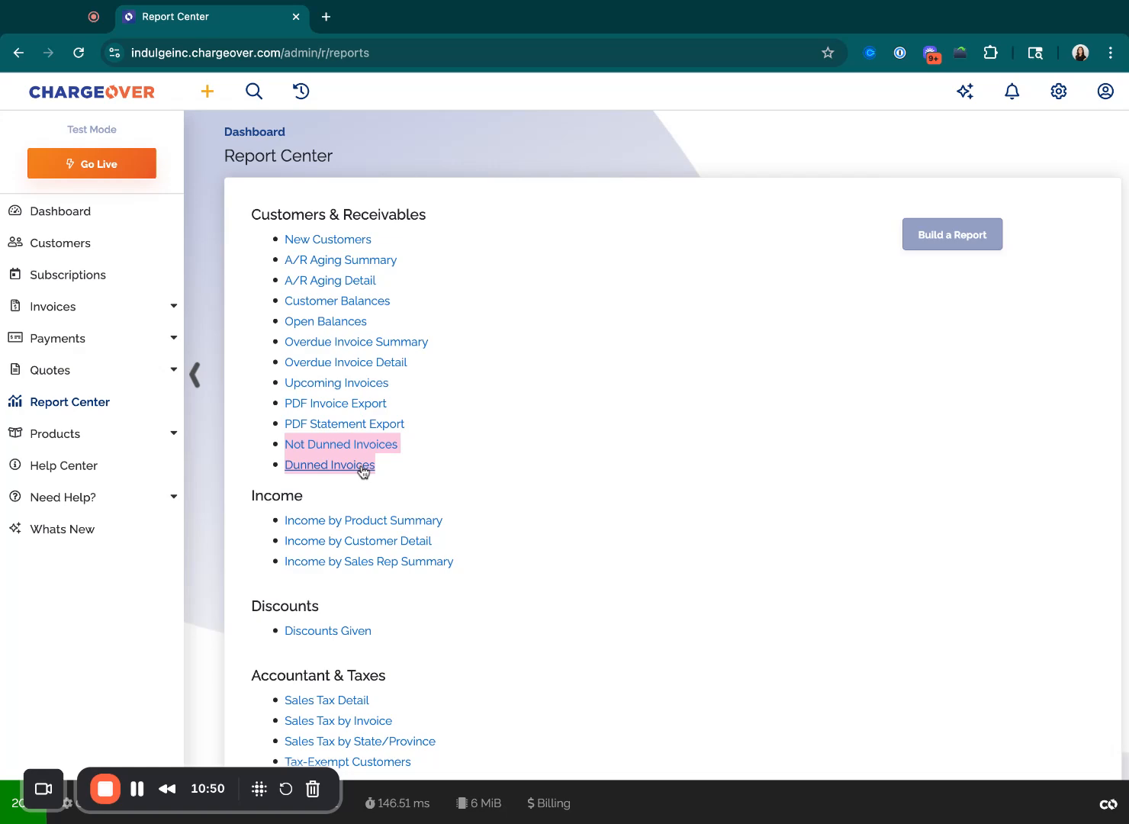
click(387, 465)
click(367, 445)
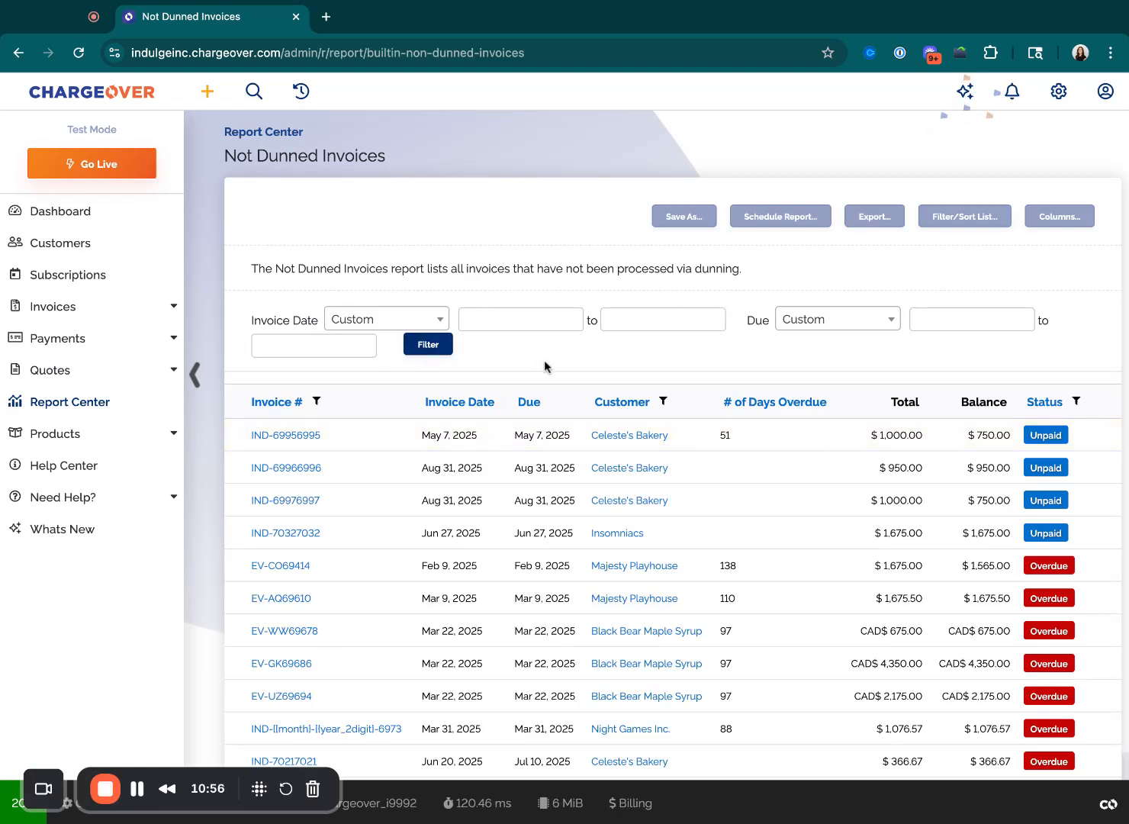
- Return to the Report Center and locate the Recovered Payments report under Payments & Pay Methods
click(151, 410)
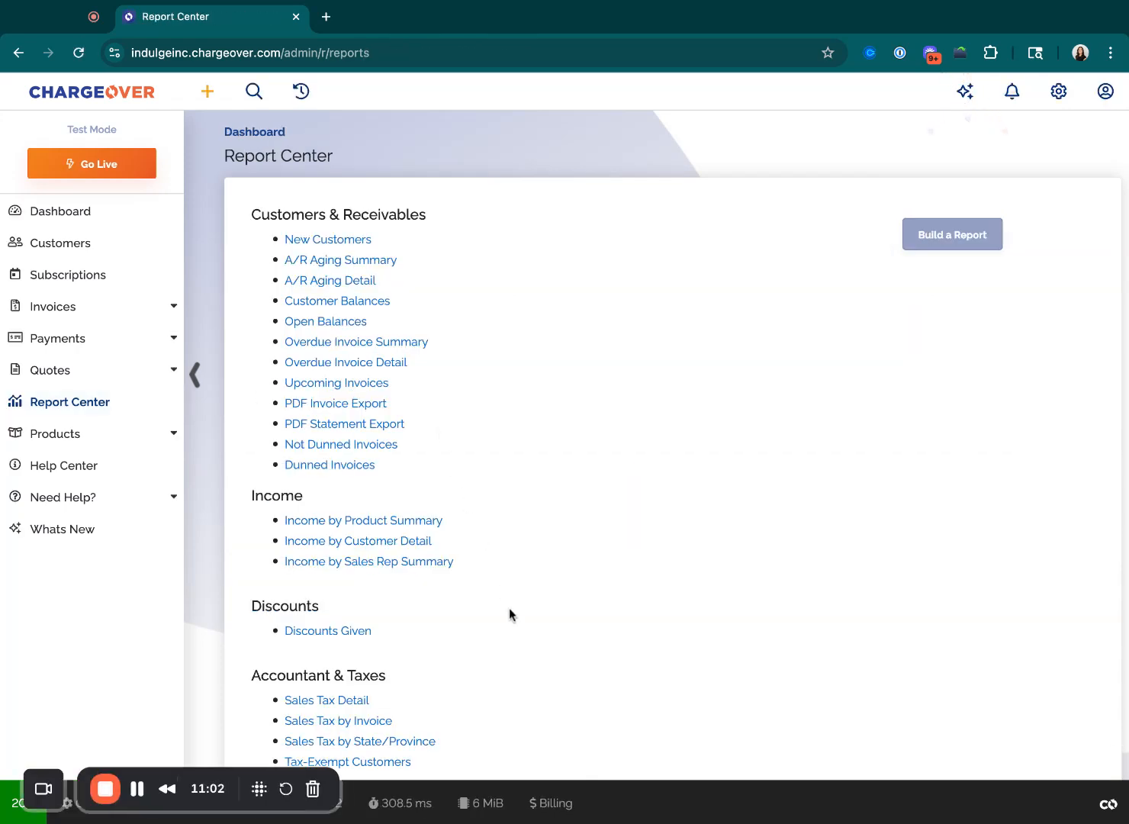
scroll(509, 608, down, 5)
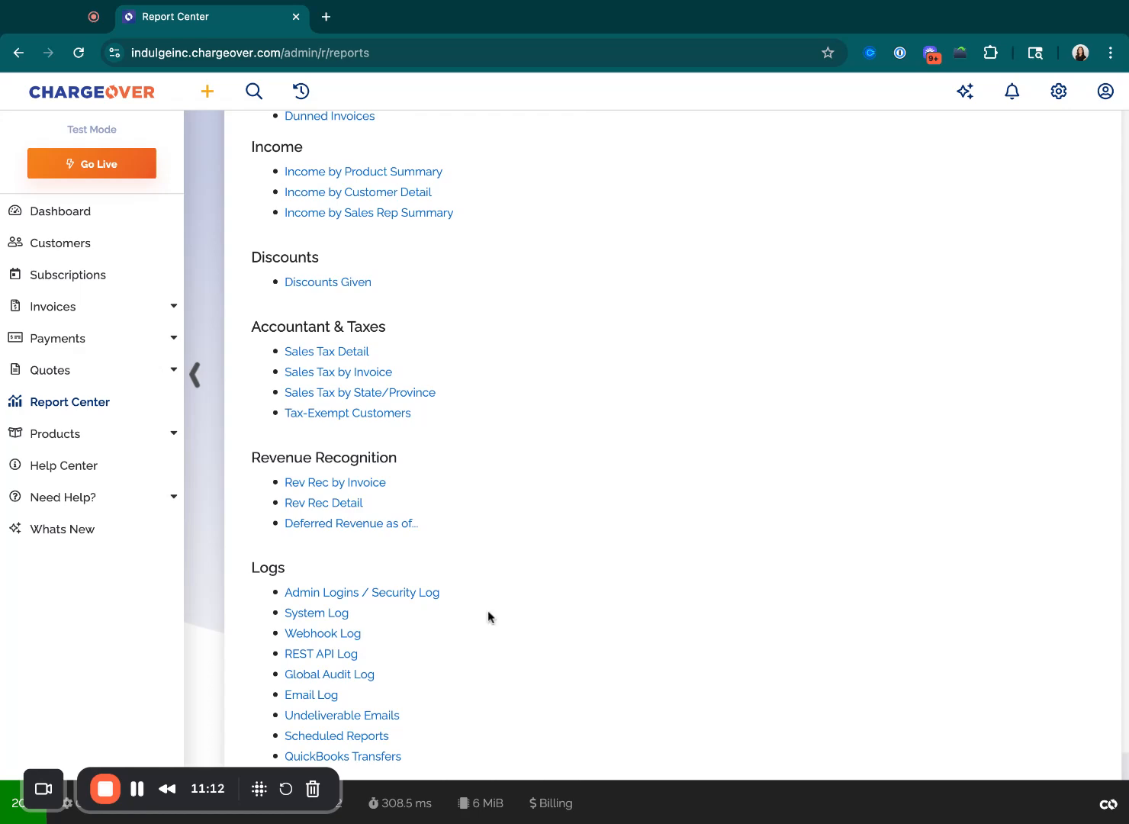
scroll(461, 614, down, 5)
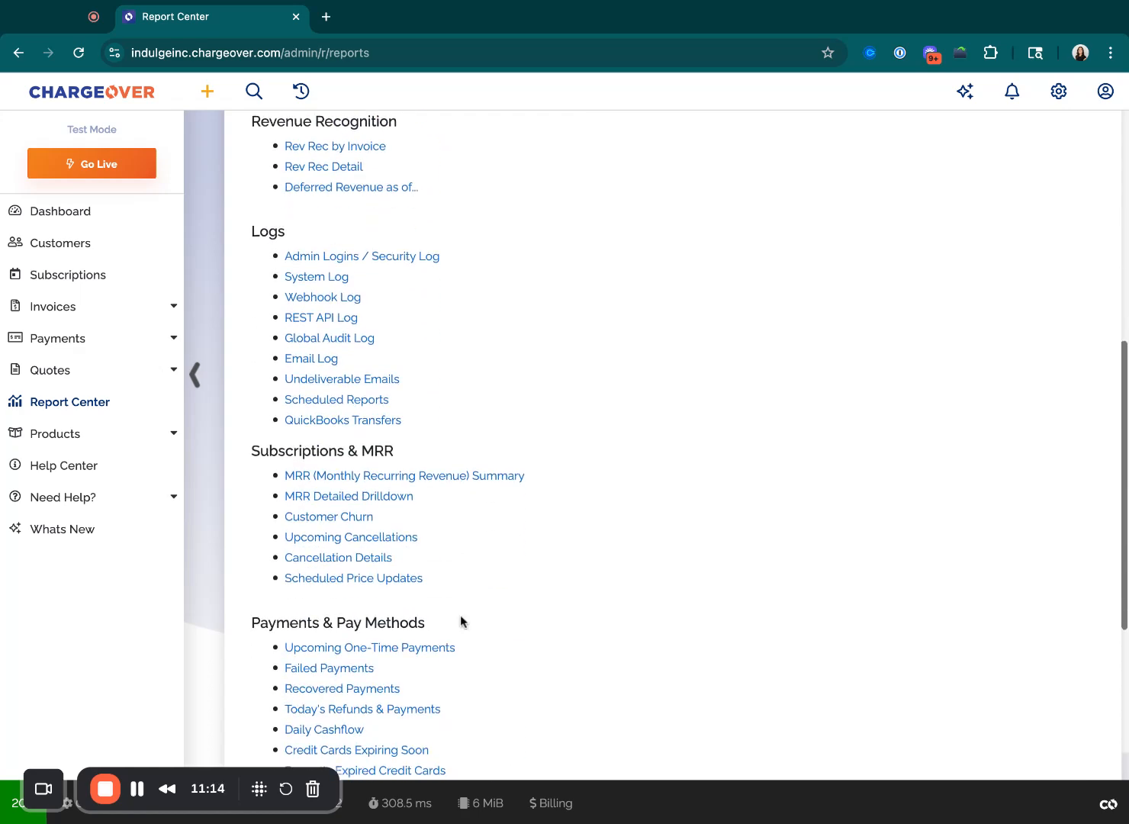
scroll(446, 560, down, 1)
triple_click(423, 530)
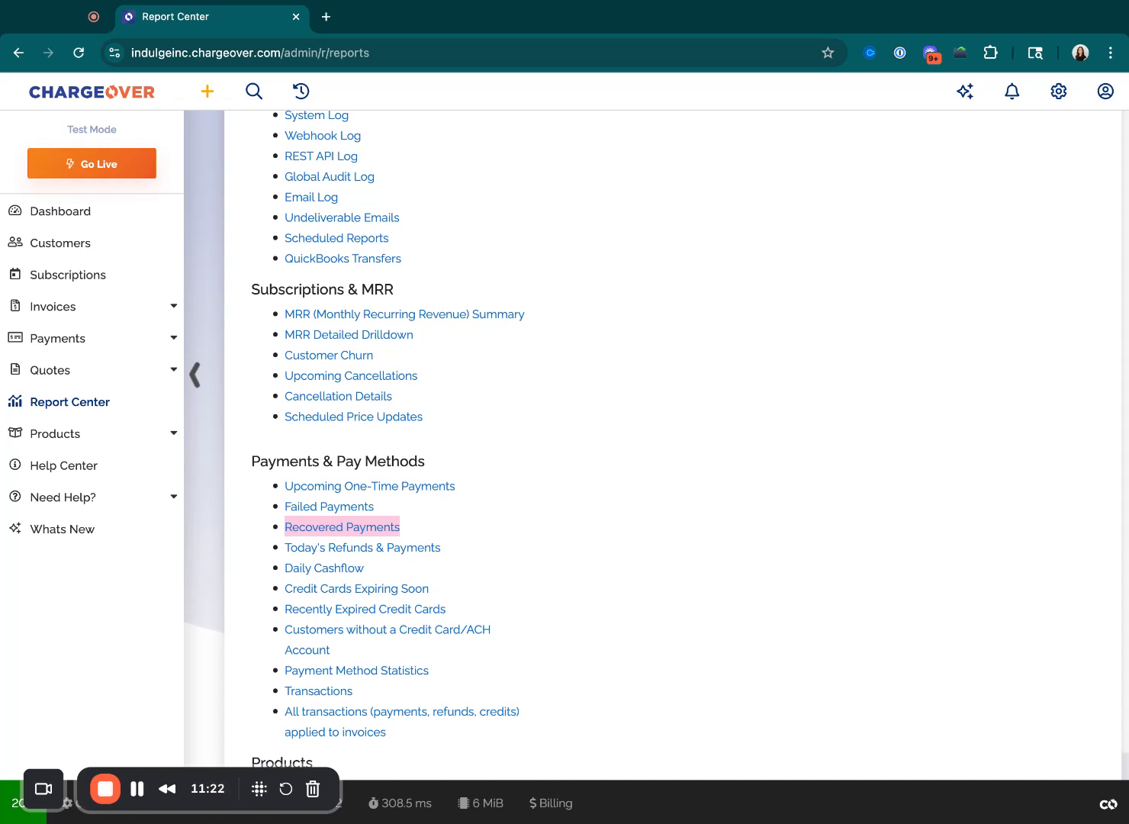
click(580, 526)
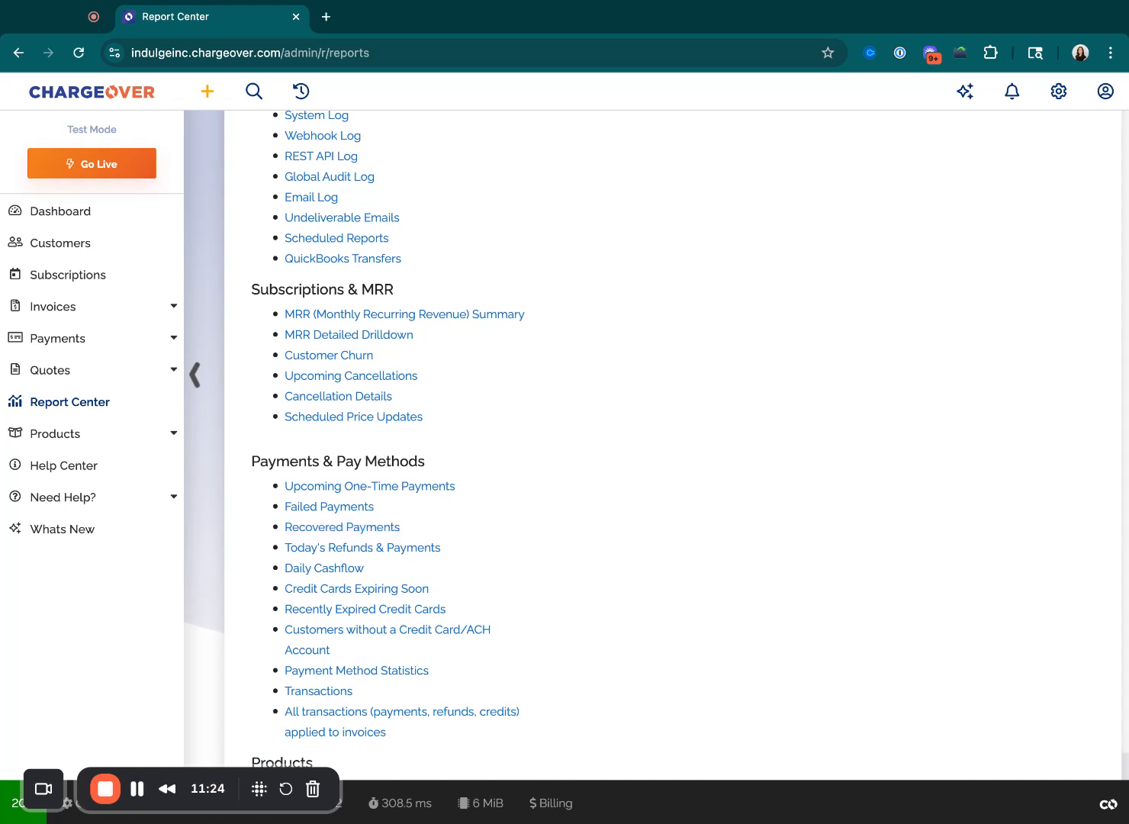